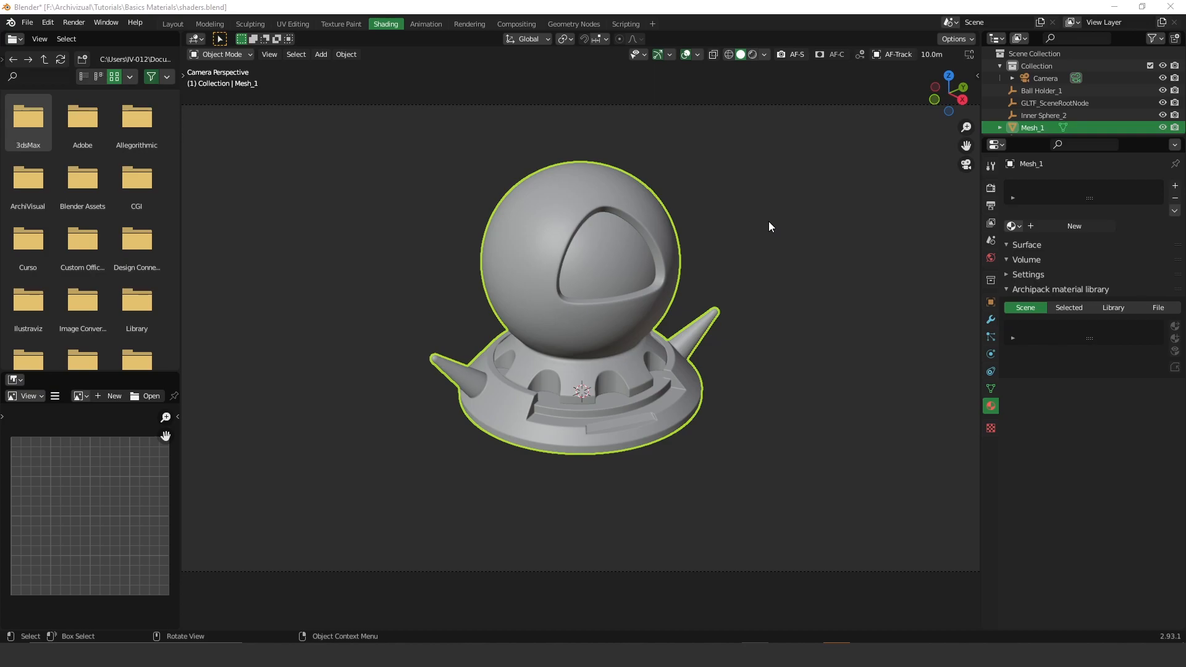
- Reselect Mesh_1 and give it a new material, 'Material', with an Octane Universal Material surface
left_click(724, 202)
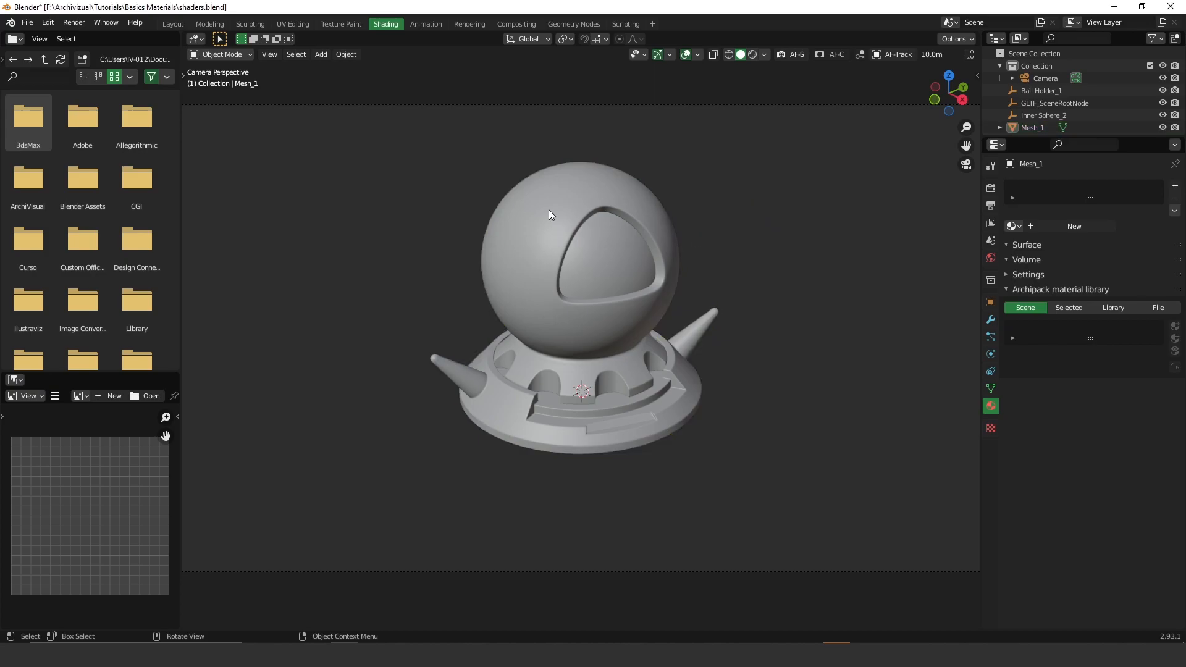
left_click(586, 208)
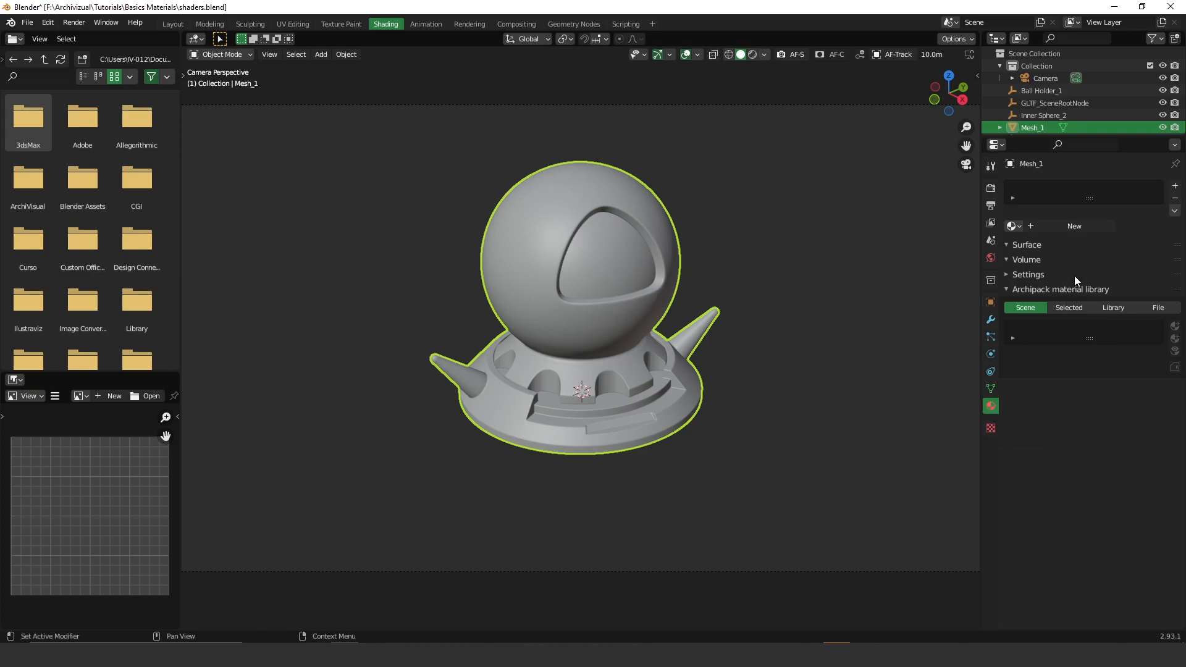
left_click(1079, 227)
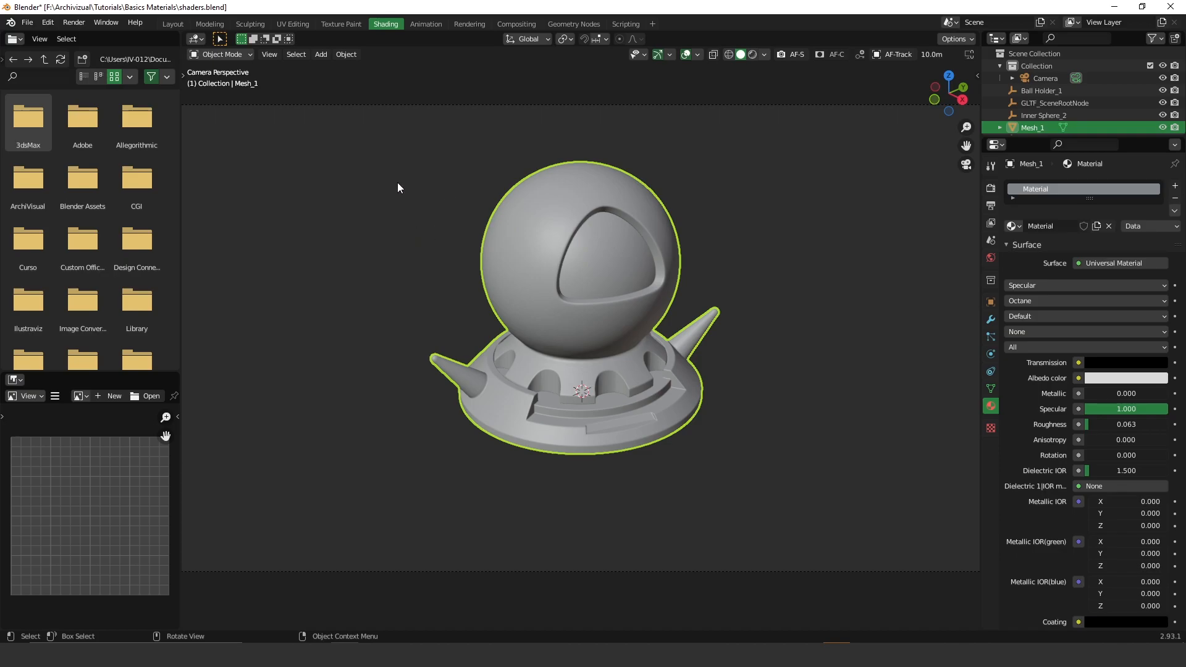
- Turn the left area into the Shader Editor and hide its sidebar
left_click(17, 39)
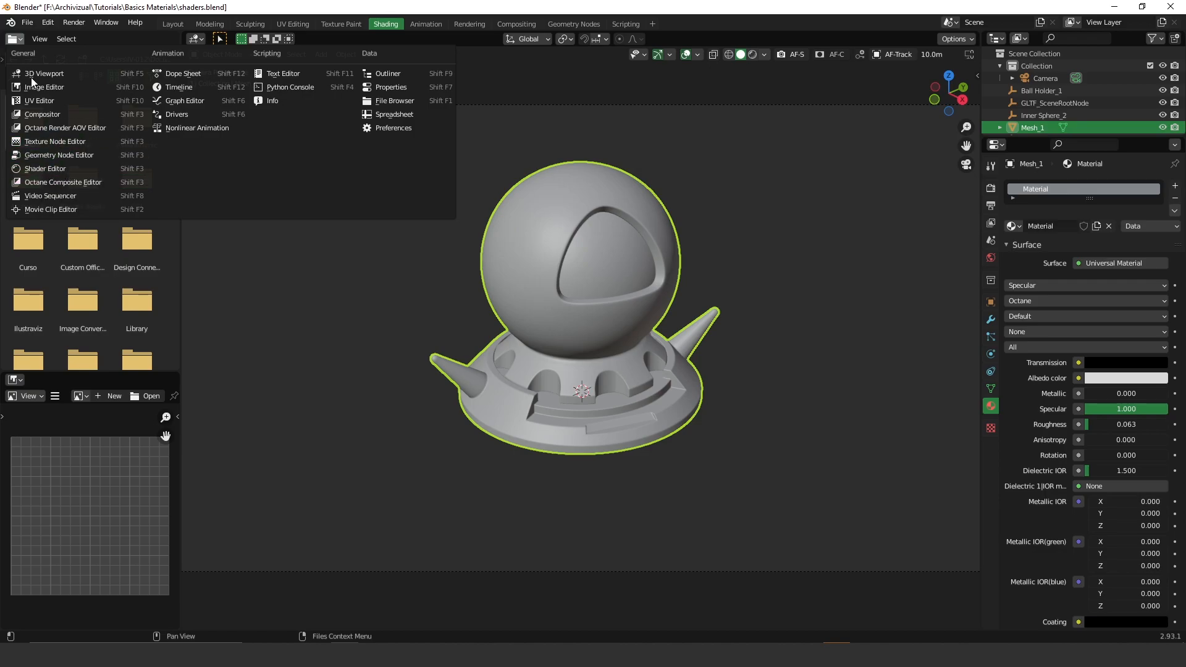
left_click(57, 171)
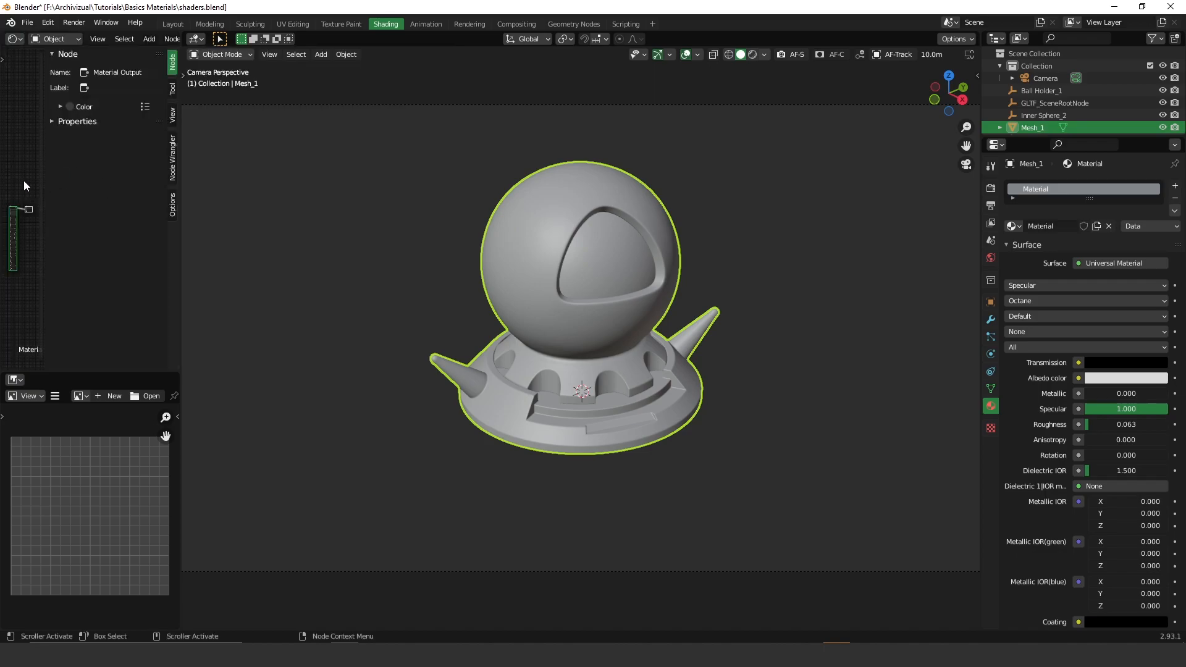
key("n")
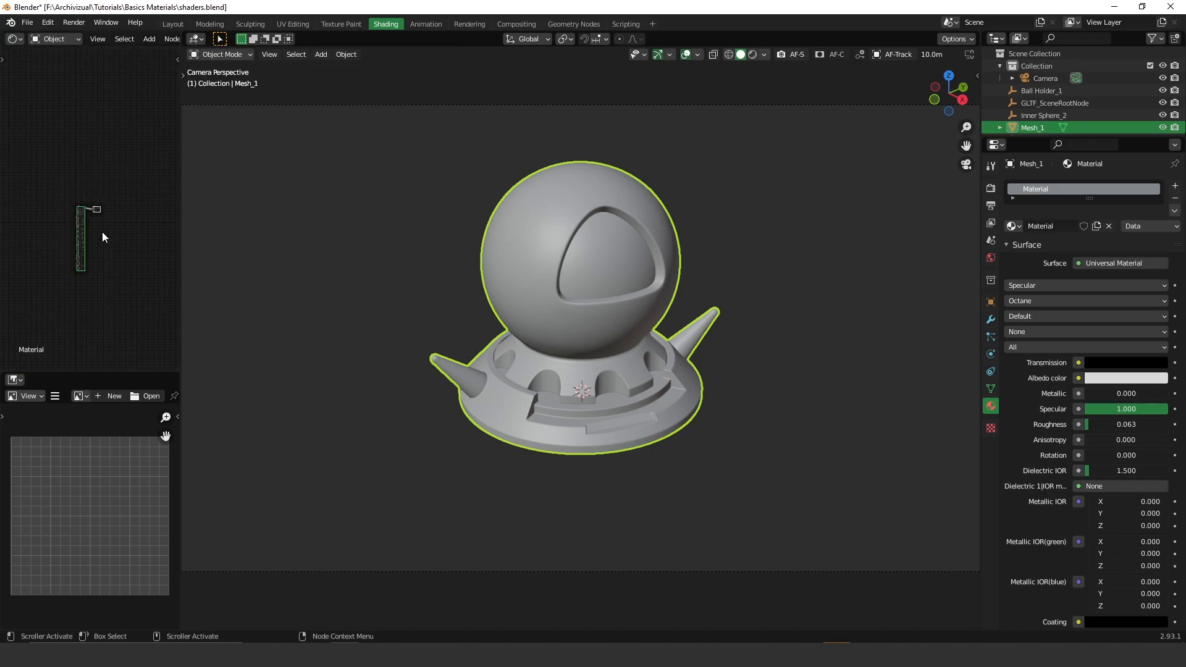
- Widen the shader editor and unlink the material, leaving Mesh_1's material slot empty
scroll(94, 221, "up", 6)
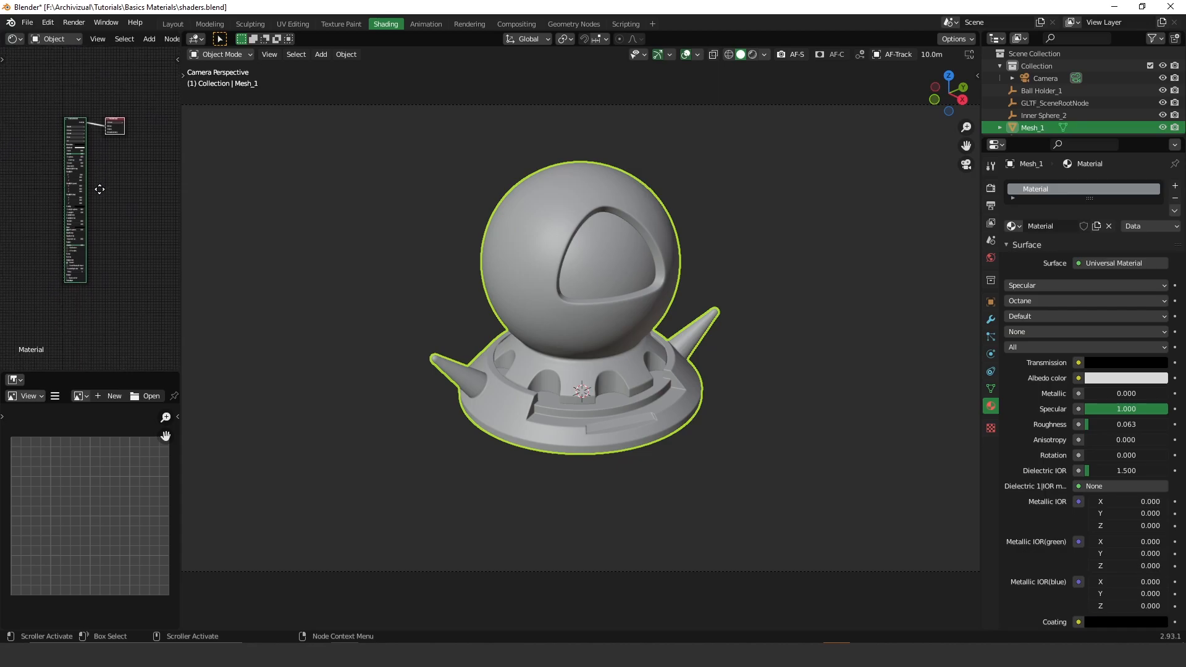
scroll(79, 117, "up", 2)
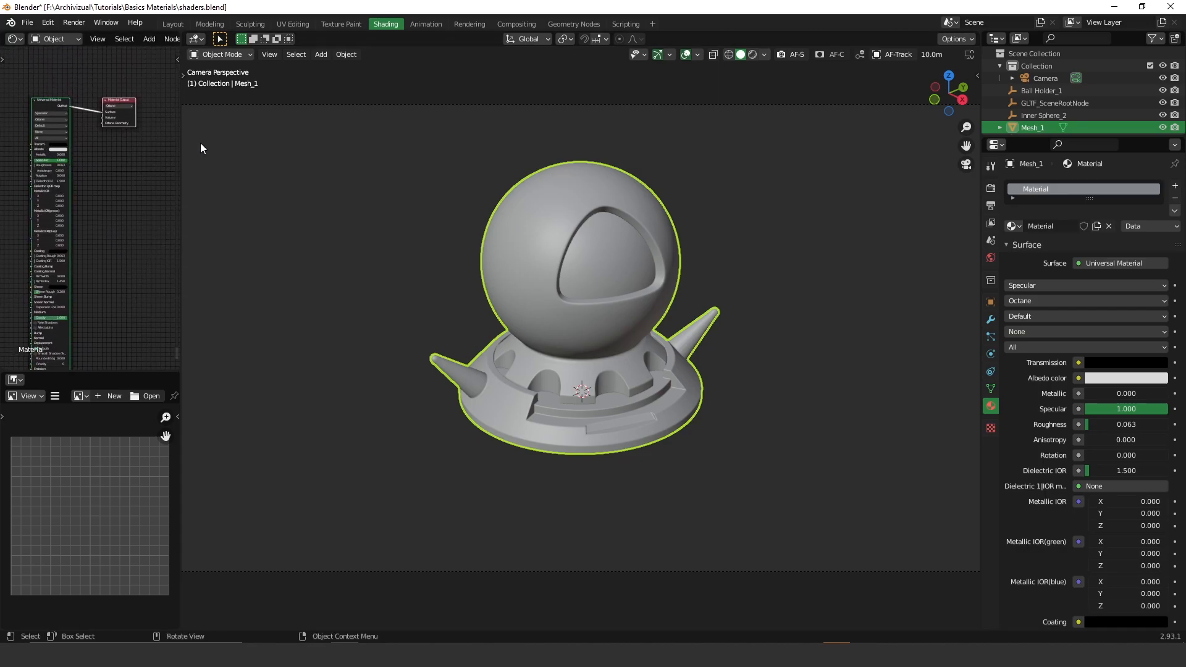
left_click_drag(181, 148, 444, 166)
middle_click_drag(227, 167, 247, 147)
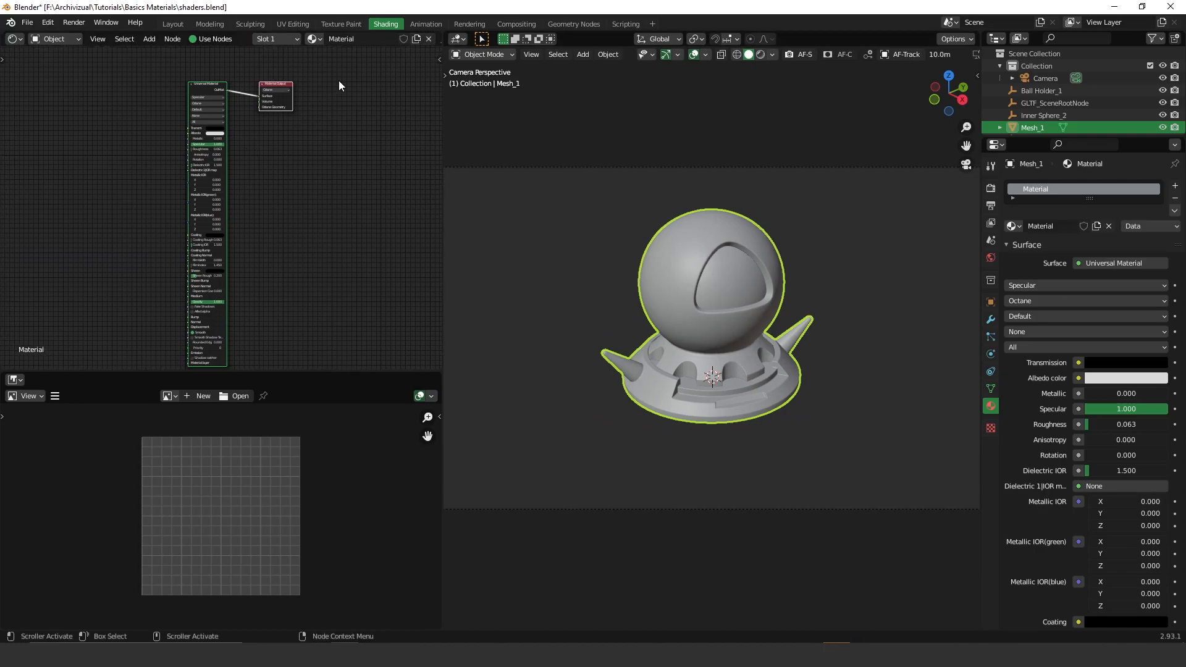
scroll(340, 86, "down", 1)
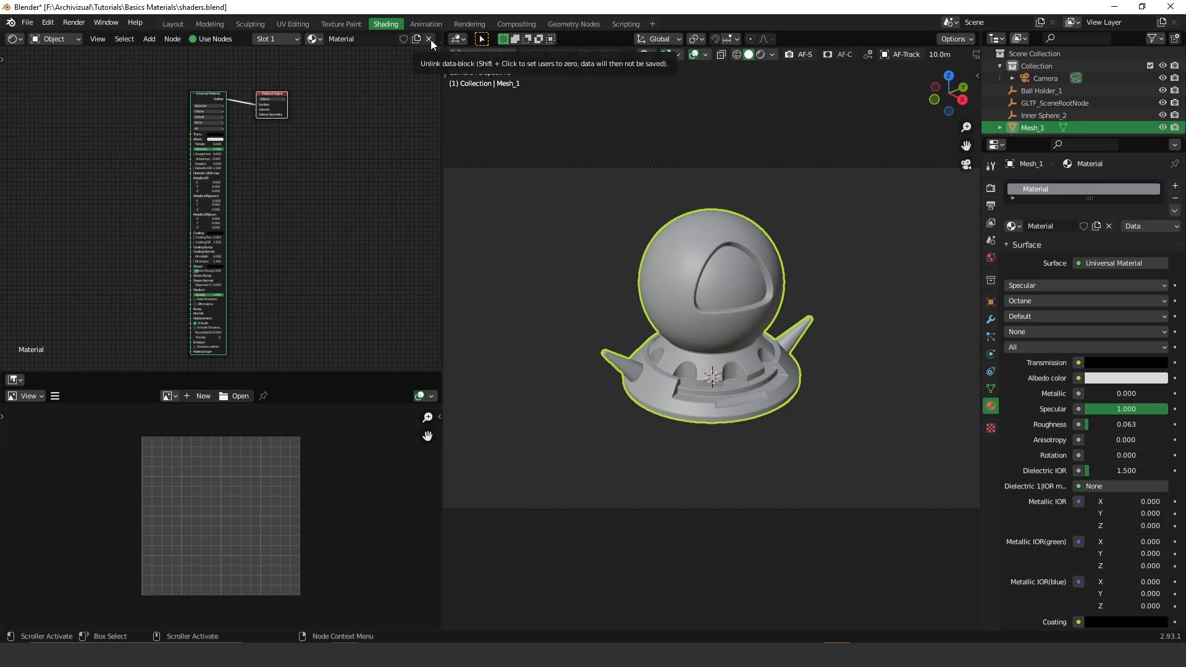
left_click(430, 39)
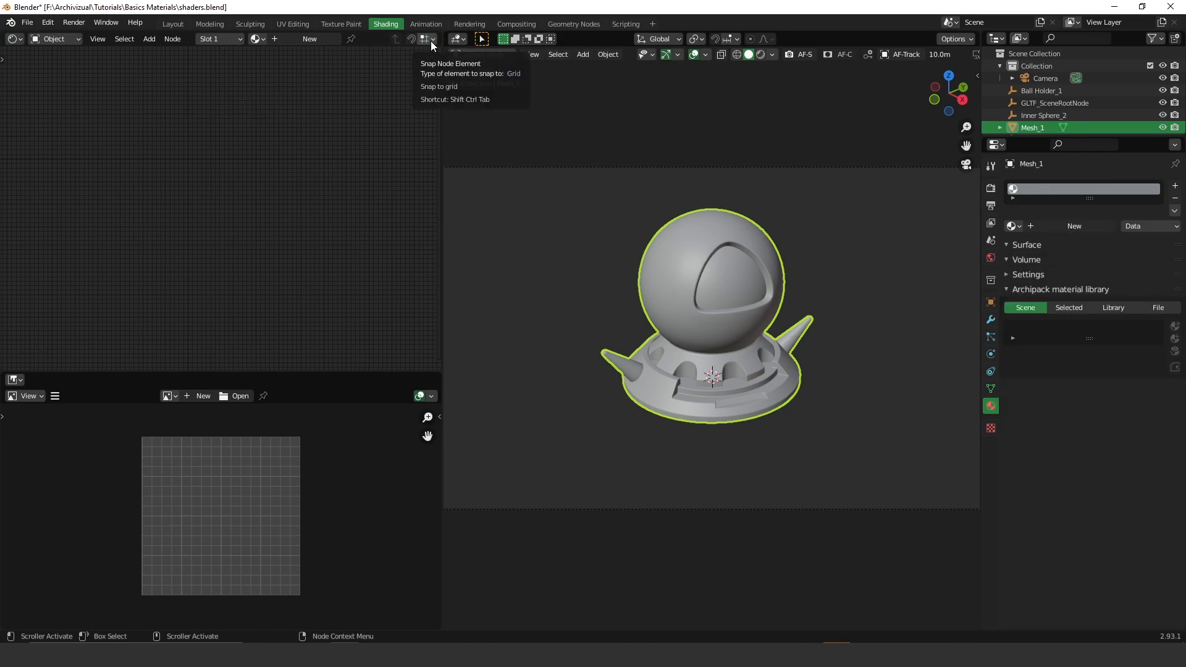
- Create Material.001 with a Universal Material node from the Shader Editor header
left_click(317, 40)
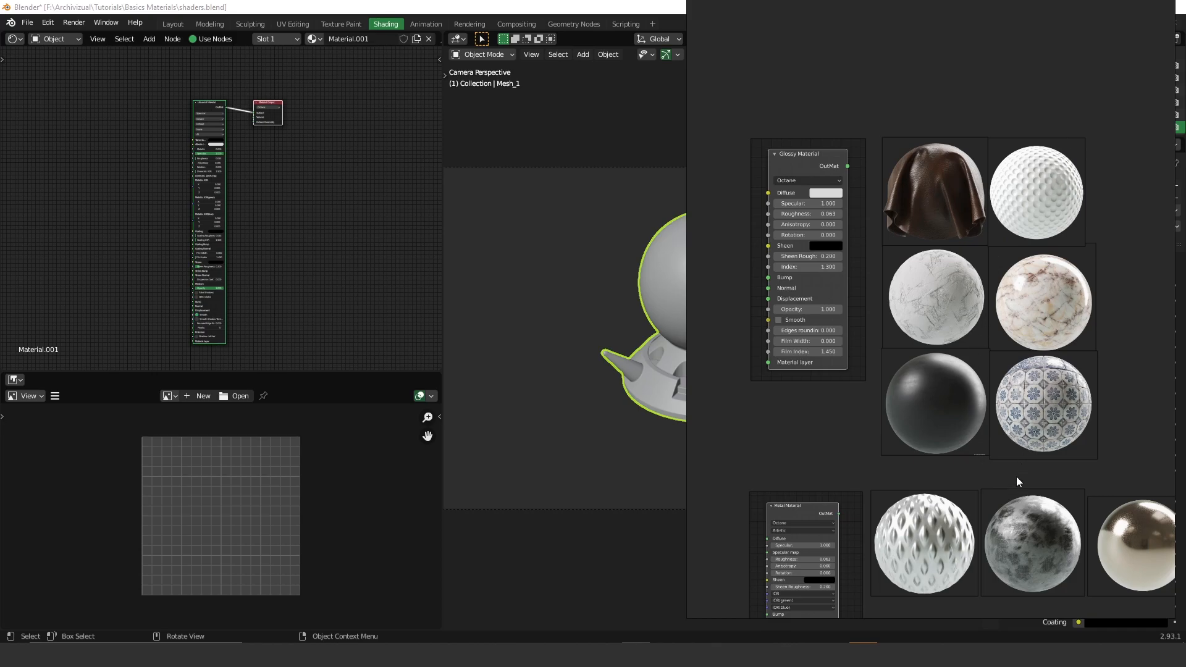
middle_click_drag(920, 541, 876, 192)
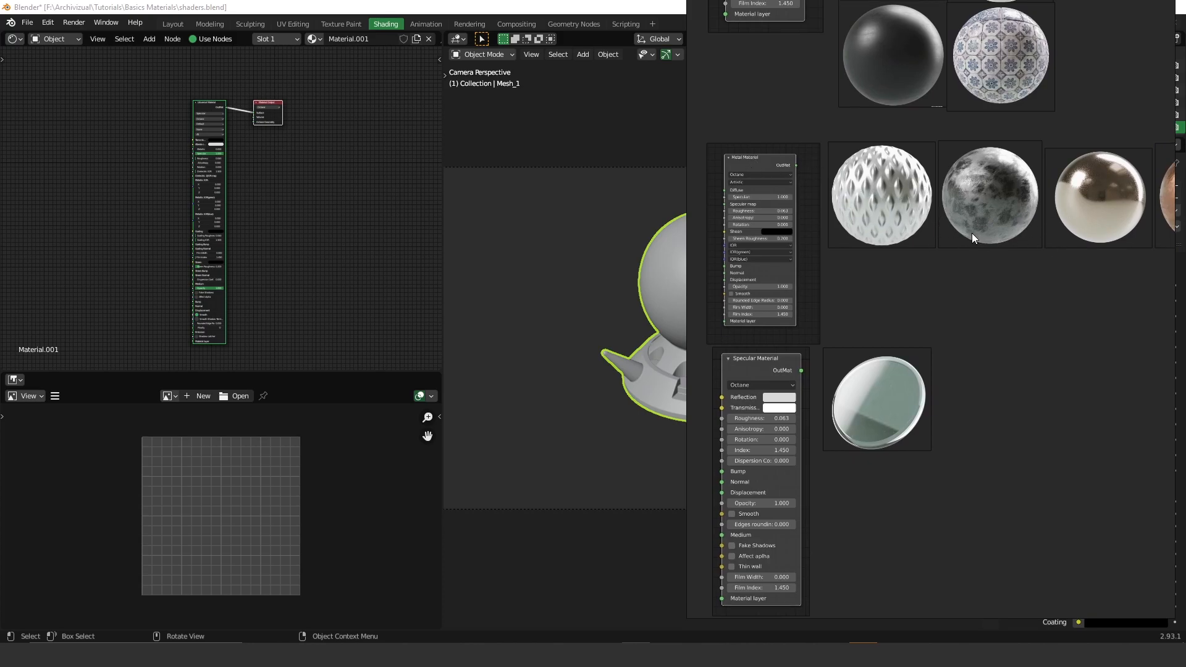
middle_click_drag(1065, 209, 954, 203)
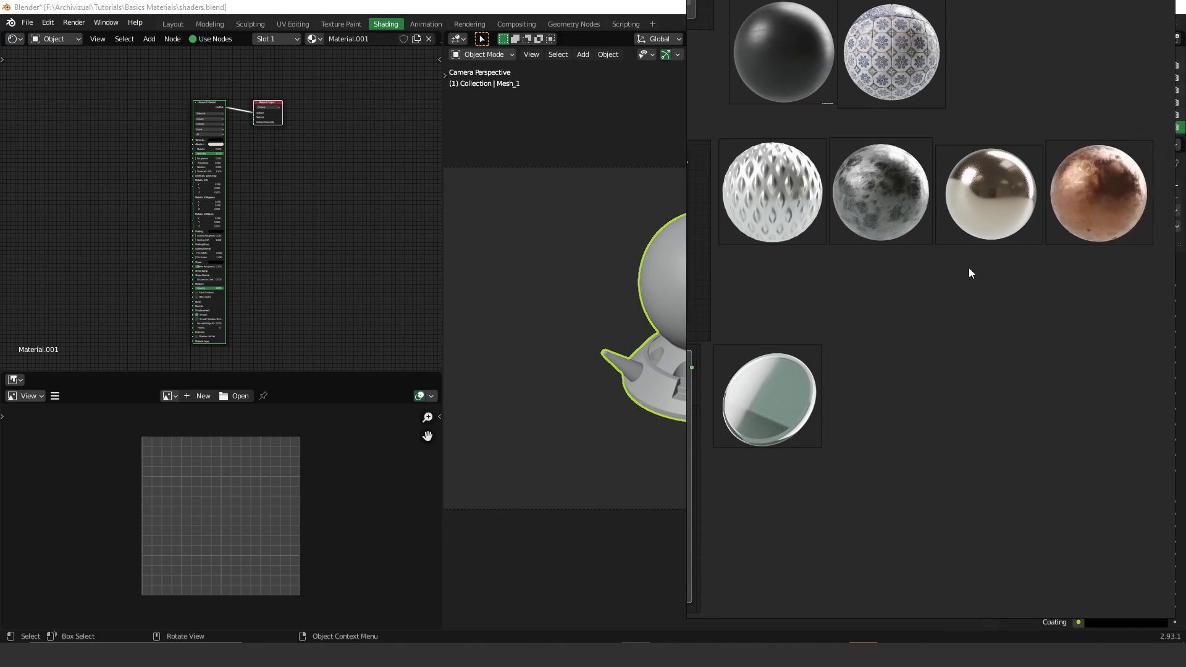
middle_click_drag(845, 307, 1011, 180)
scroll(996, 196, "up", 2)
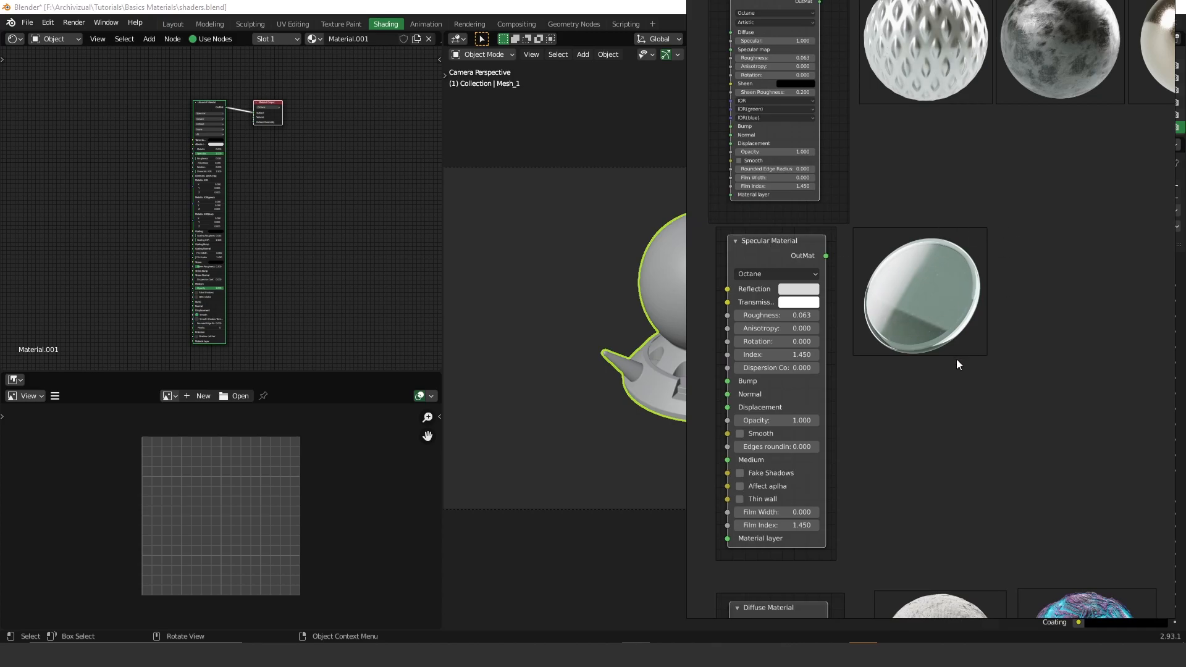
middle_click_drag(986, 476, 1008, 144)
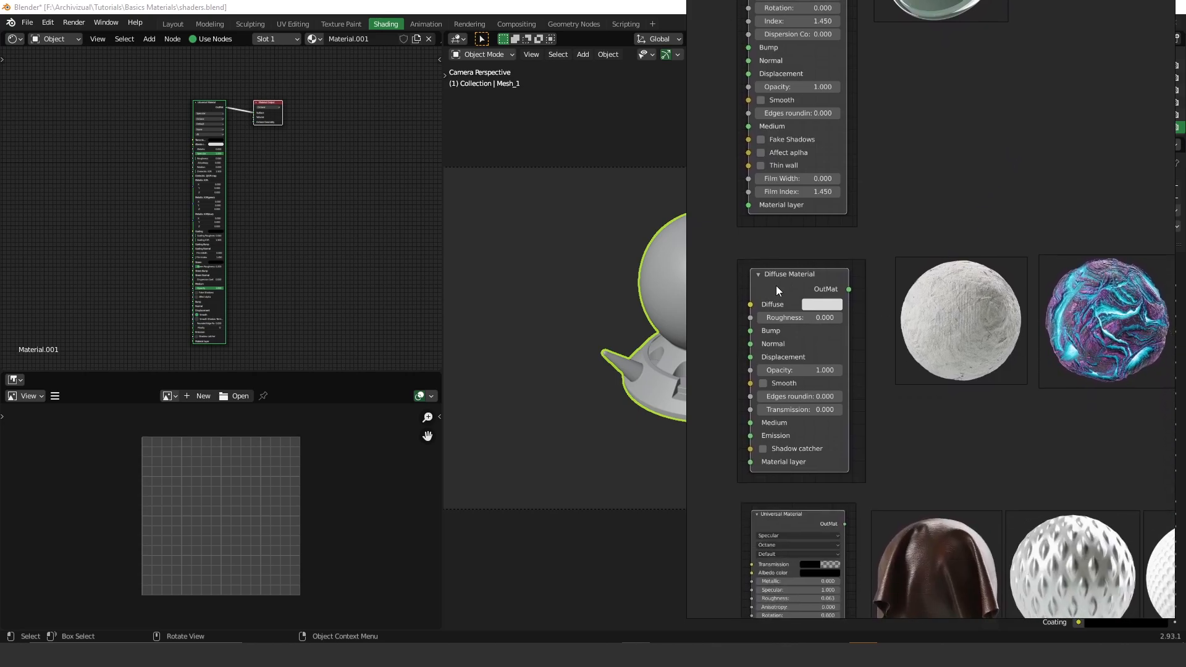
middle_click_drag(983, 346, 932, 243)
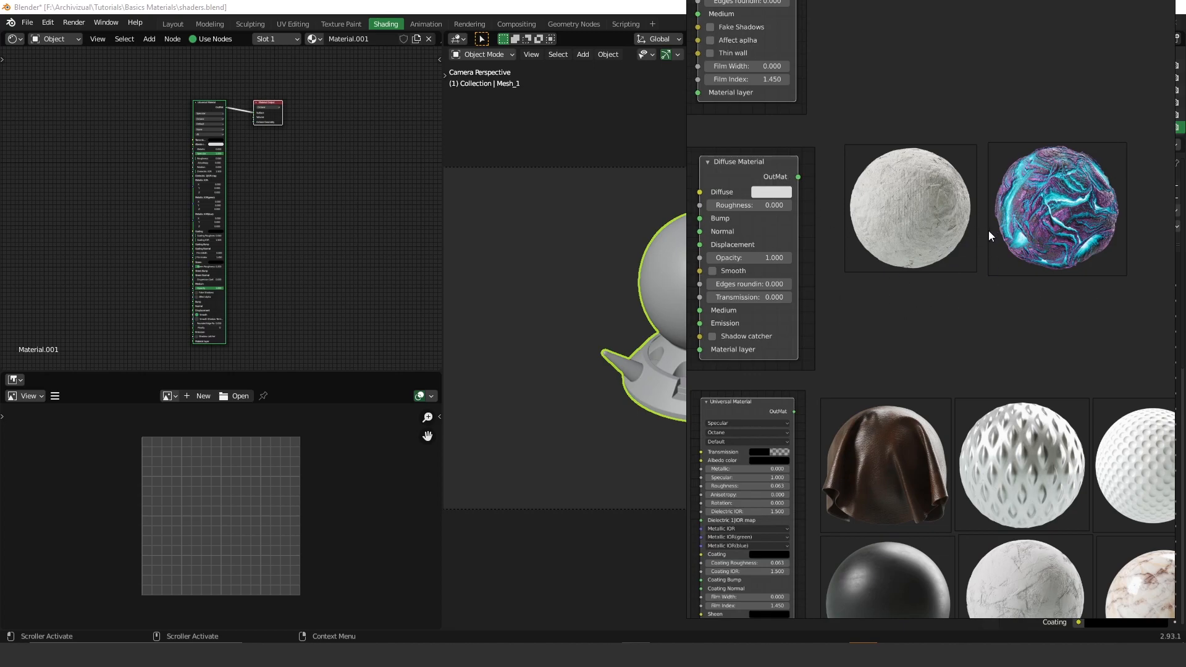
- Zoom in on the Universal Material node screenshot on the reference board
middle_click_drag(950, 540, 828, 262)
scroll(828, 262, "down", 3)
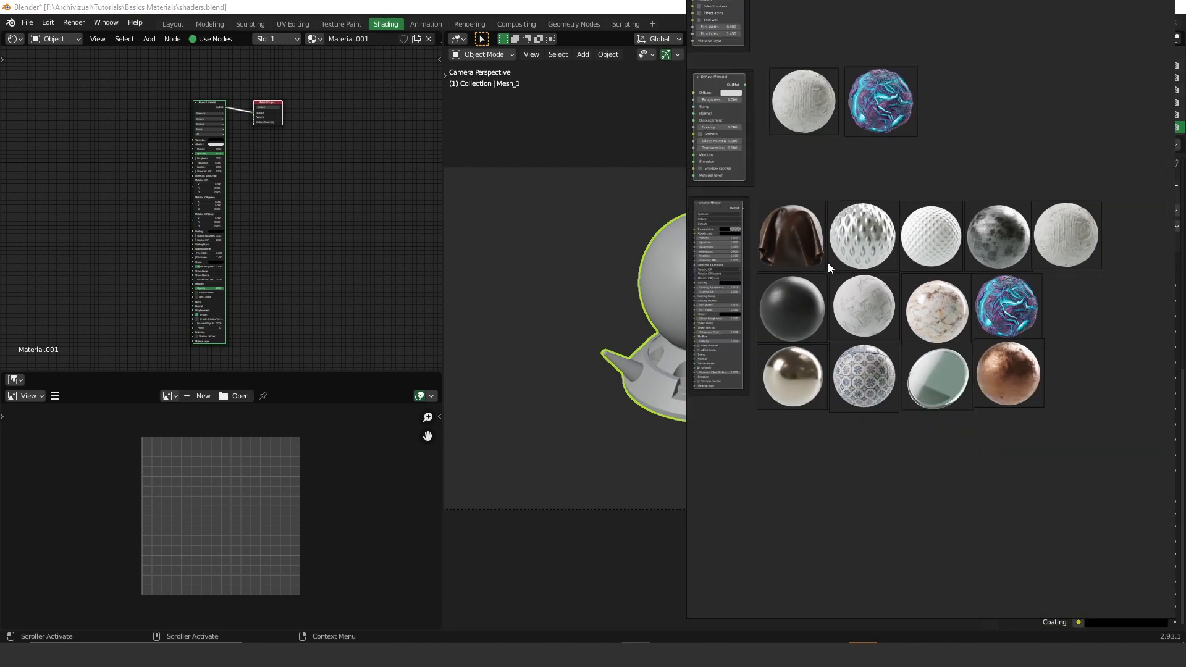
scroll(884, 305, "up", 1)
scroll(880, 302, "up", 1)
middle_click_drag(880, 302, 1041, 317)
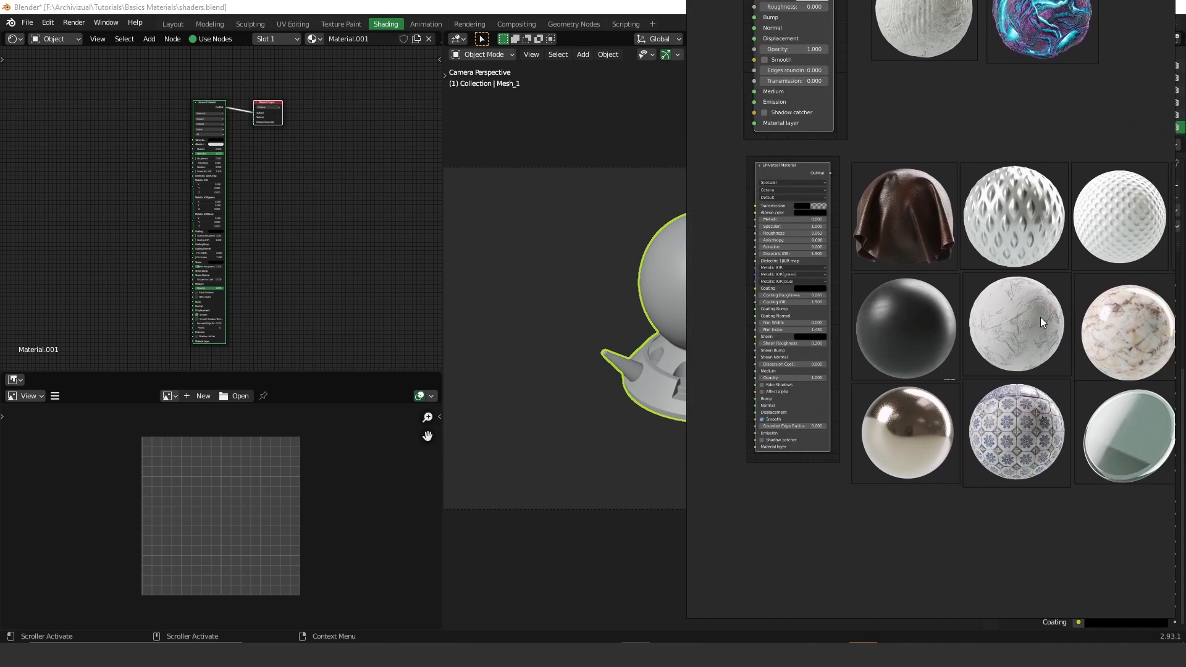
middle_click_drag(816, 242, 871, 236)
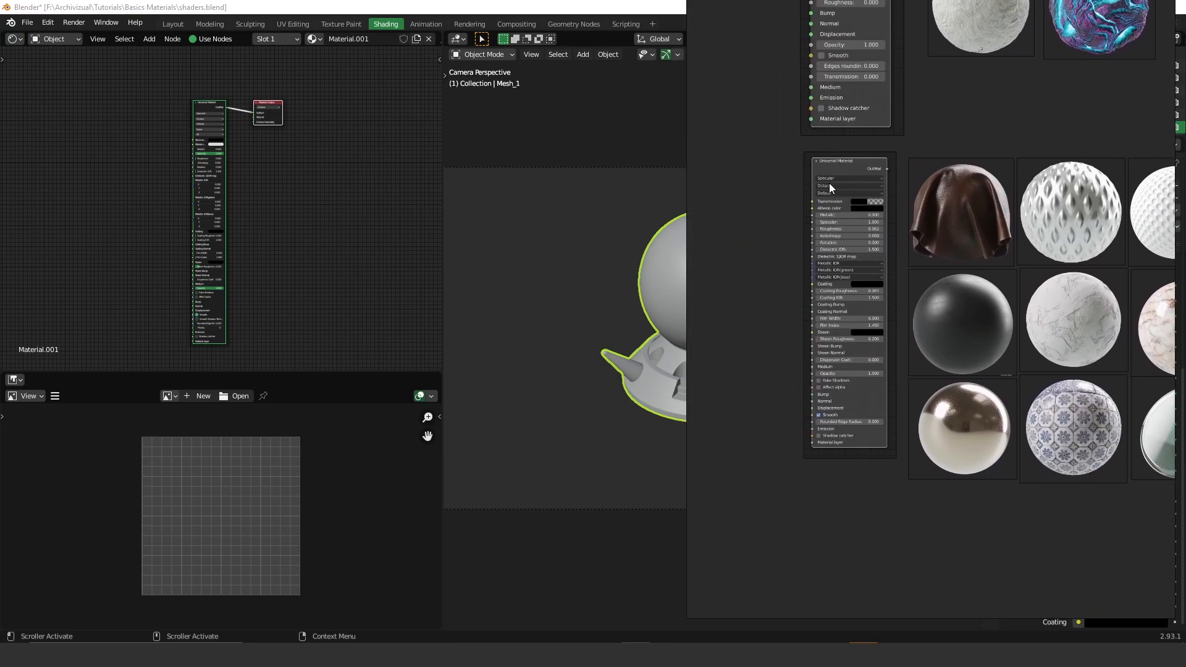
scroll(829, 182, "up", 2)
middle_click_drag(862, 289, 891, 220)
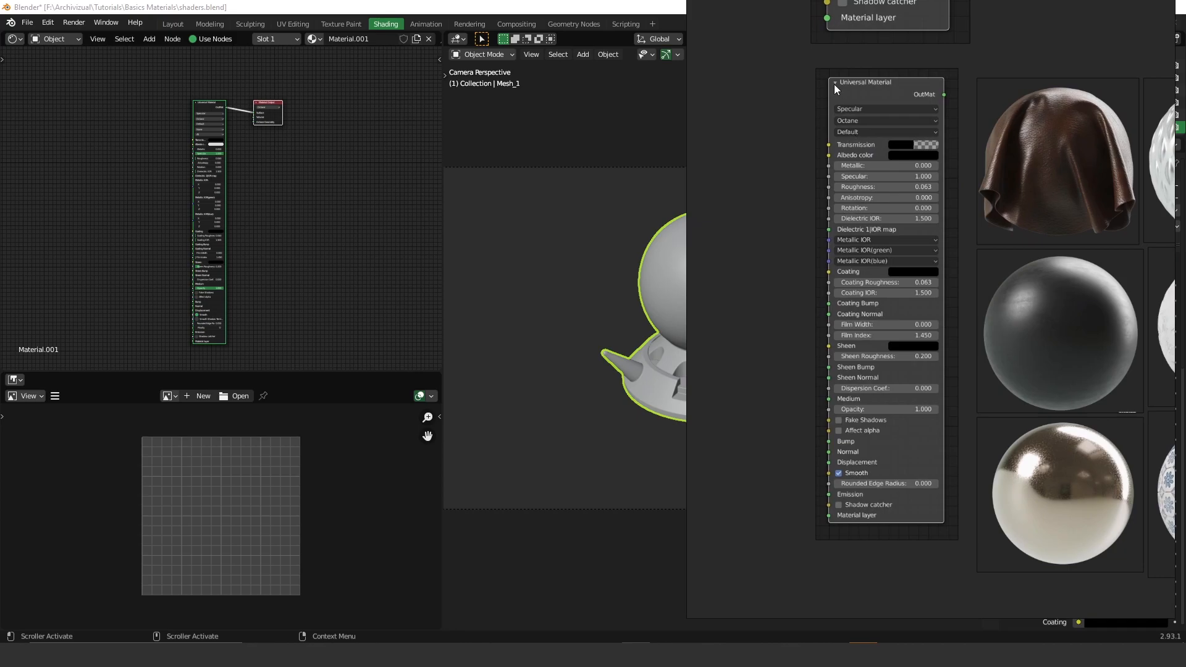
left_click_drag(790, 60, 958, 499)
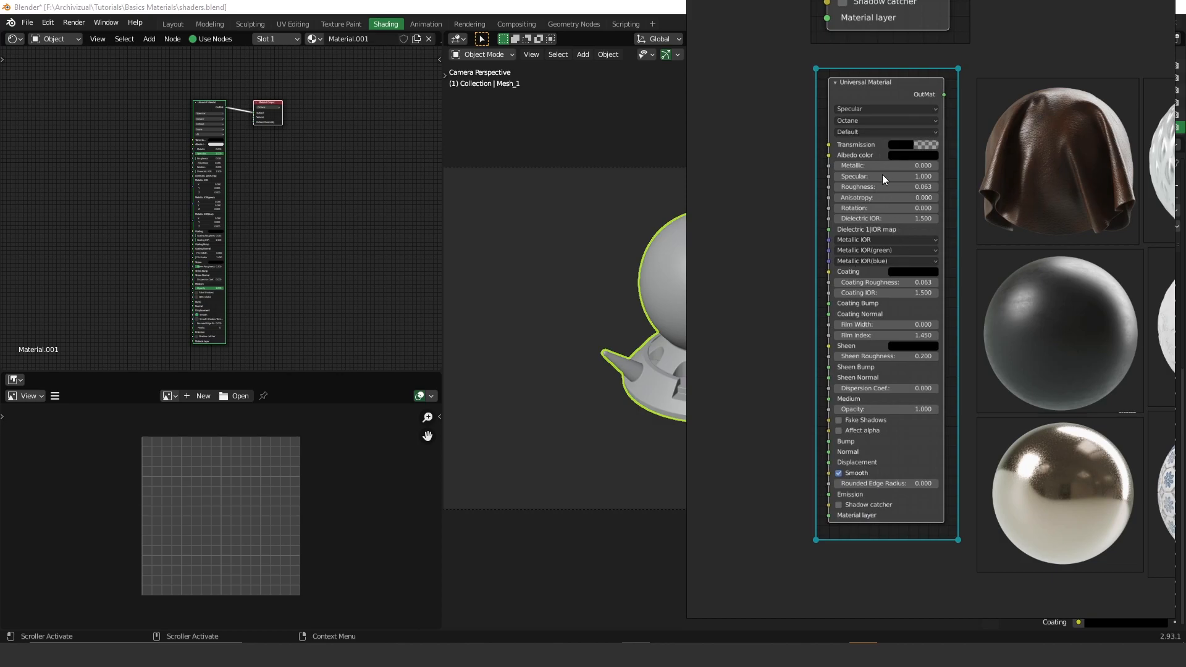
- Look over the Diffuse, Specular and Metal Material examples, then return to the Universal Material one
middle_click_drag(873, 157, 860, 543)
middle_click_drag(904, 196, 913, 496)
scroll(913, 496, "down", 3)
middle_click_drag(896, 217, 903, 335)
scroll(932, 298, "down", 2)
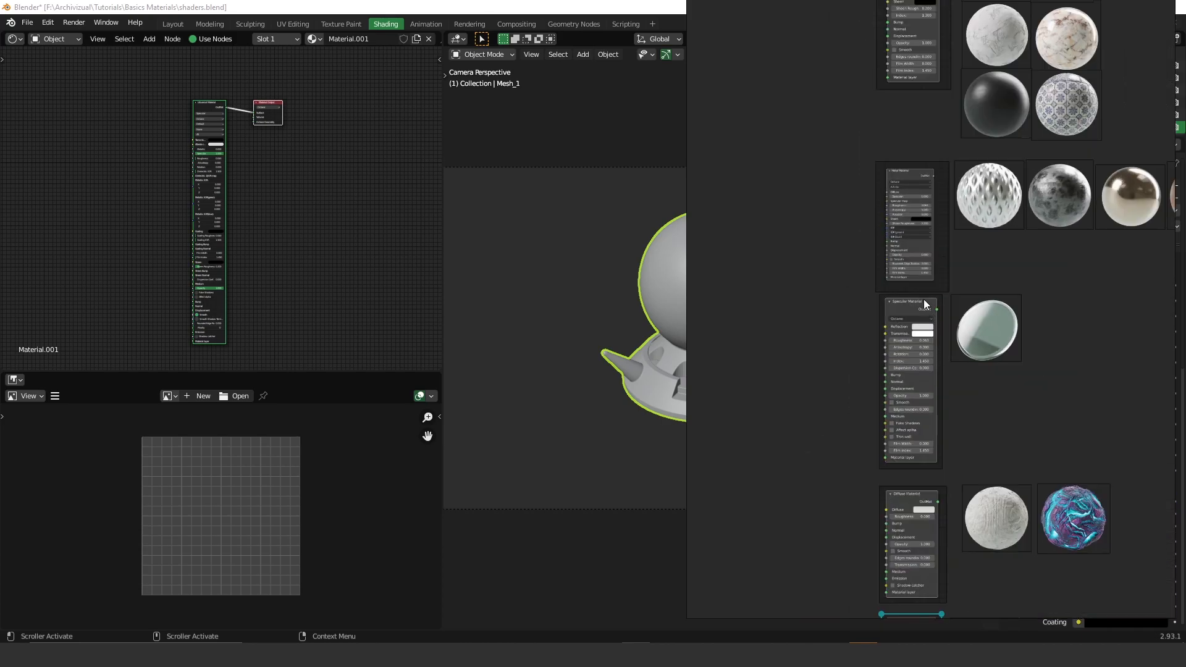
middle_click_drag(940, 511, 907, 186)
scroll(902, 314, "up", 2)
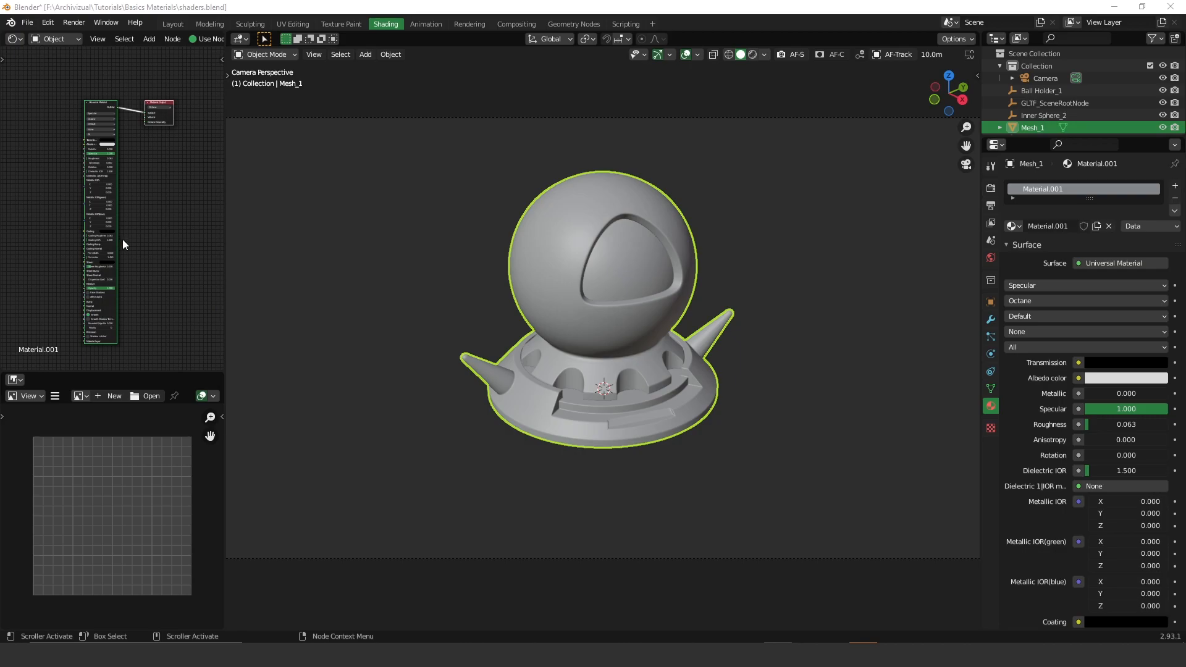
left_click(87, 155)
scroll(88, 154, "up", 2)
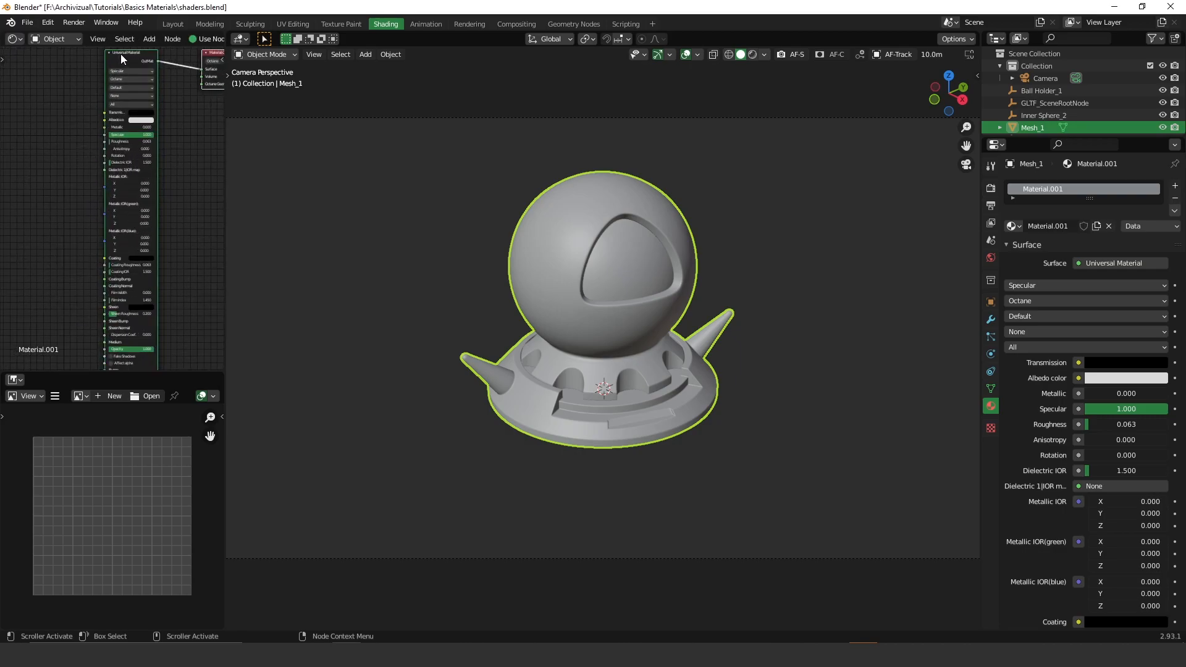
middle_click_drag(121, 53, 106, 66)
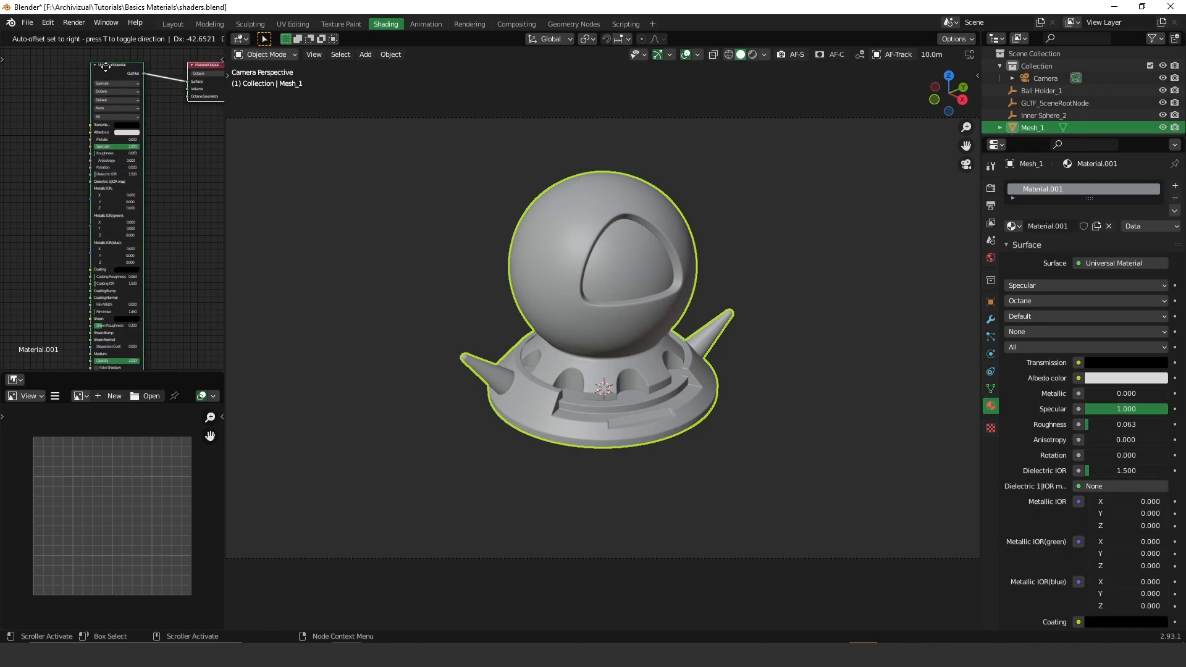
left_click(991, 406)
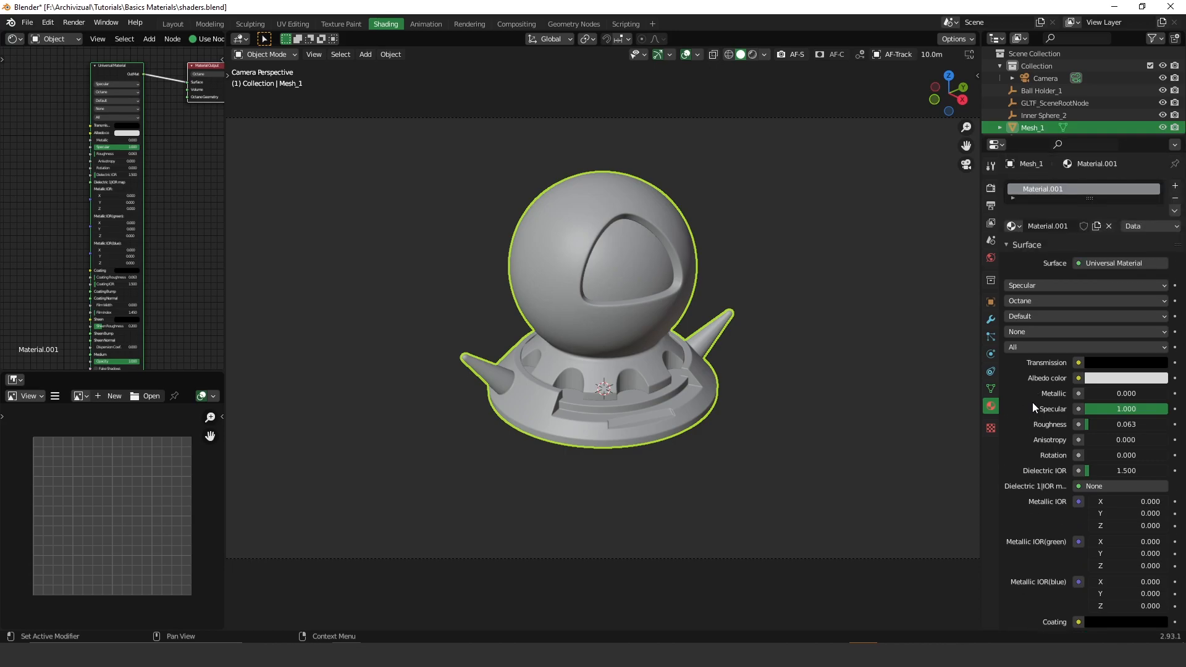
scroll(1033, 402, "down", 5)
scroll(1053, 194, "up", 2)
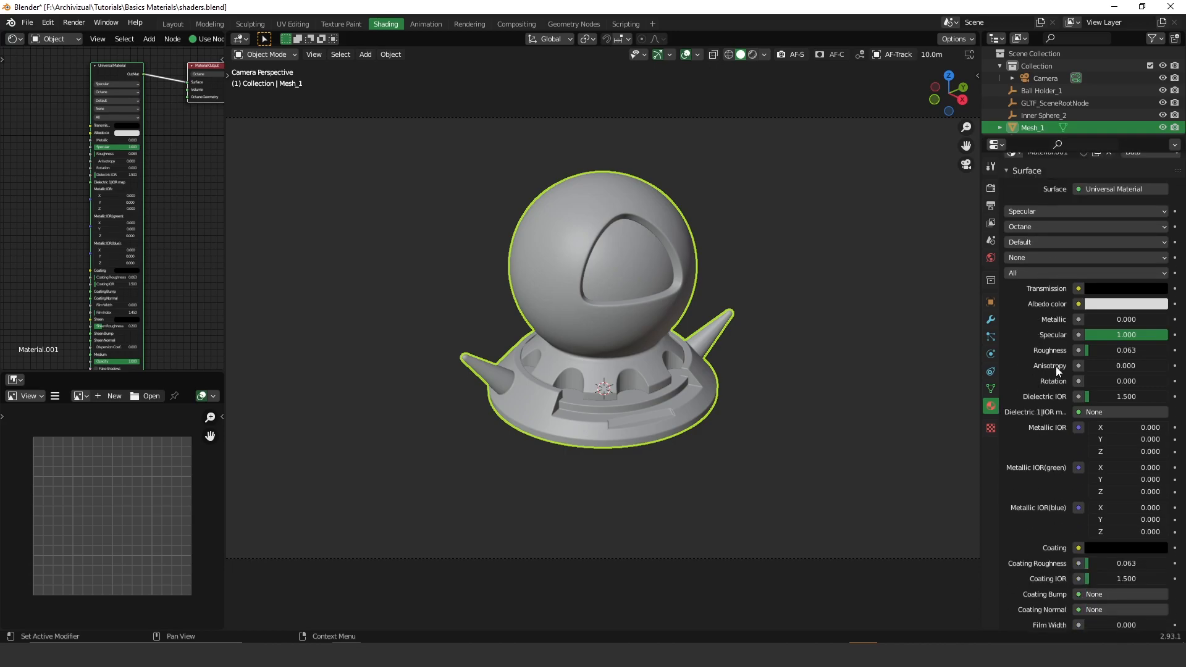
scroll(1056, 369, "up", 1)
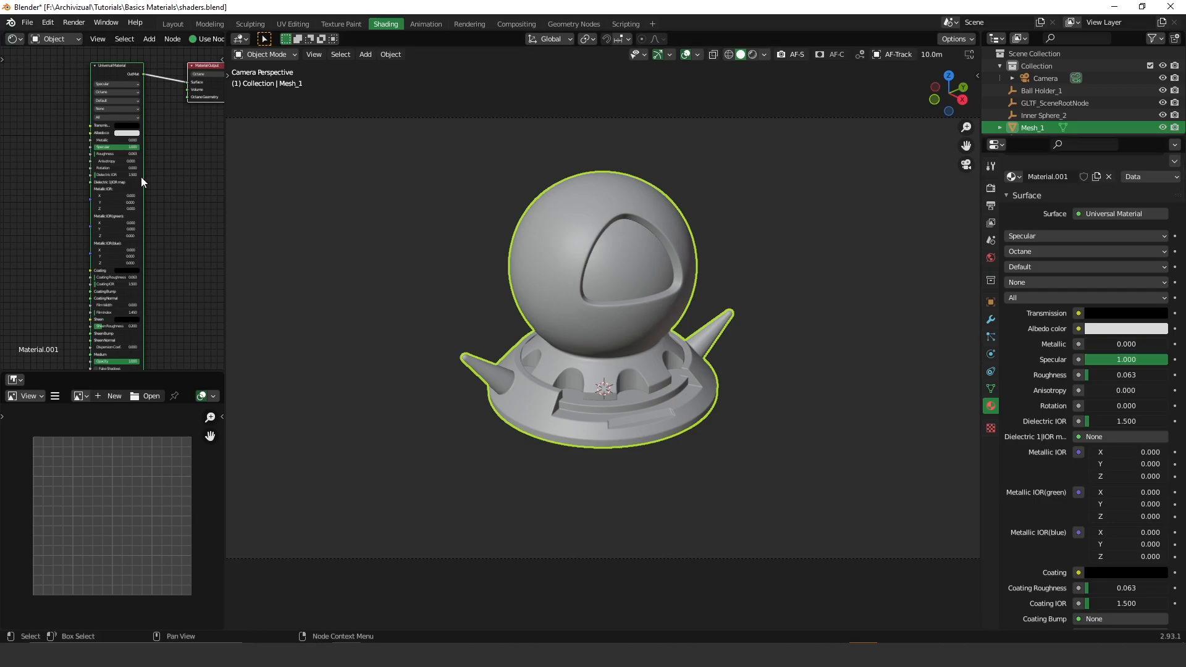
scroll(121, 154, "up", 5)
scroll(121, 153, "down", 5)
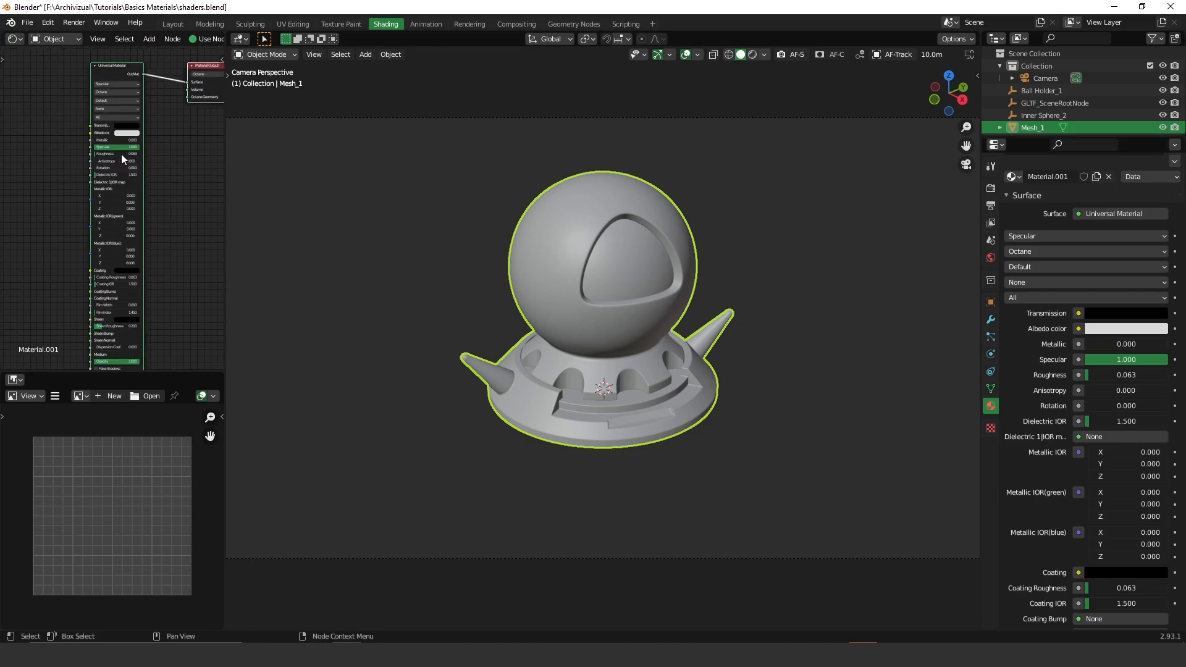
left_click(1039, 235)
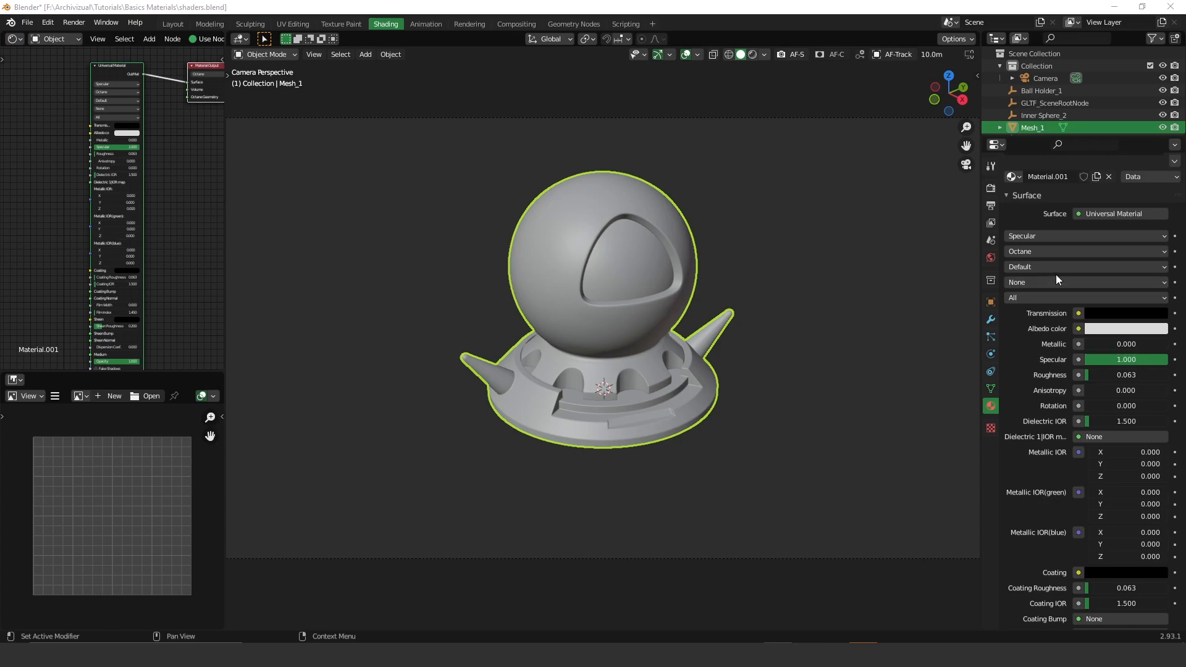
left_click(1028, 251)
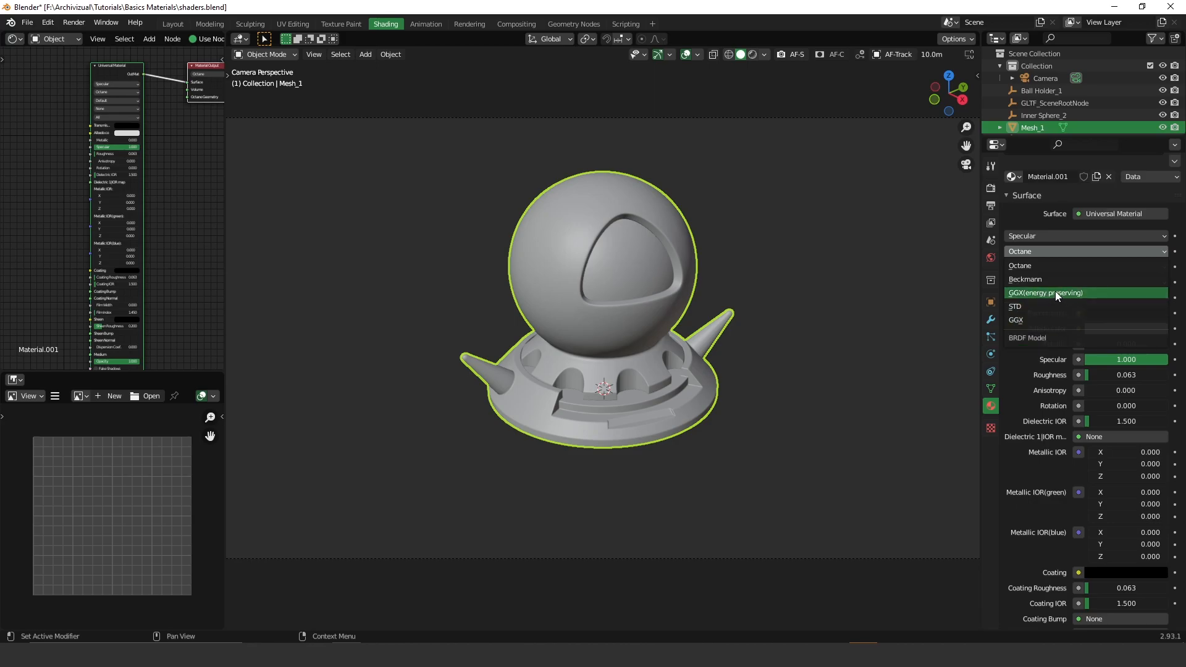
left_click(1104, 266)
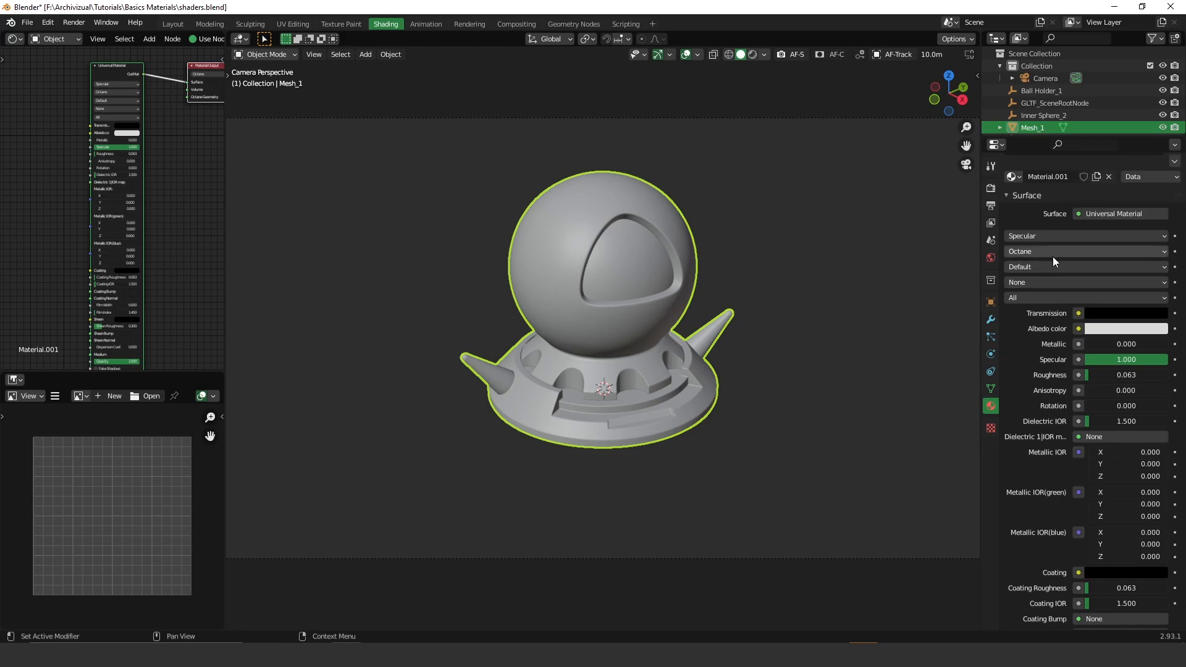
left_click(1034, 254)
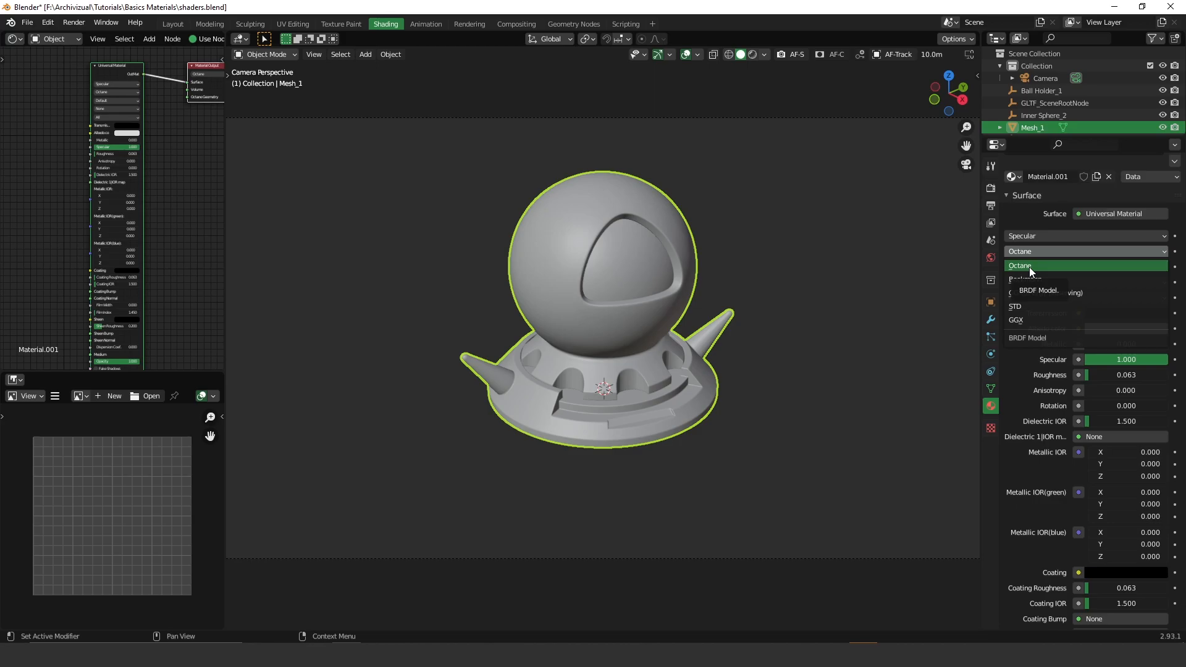
left_click(1029, 267)
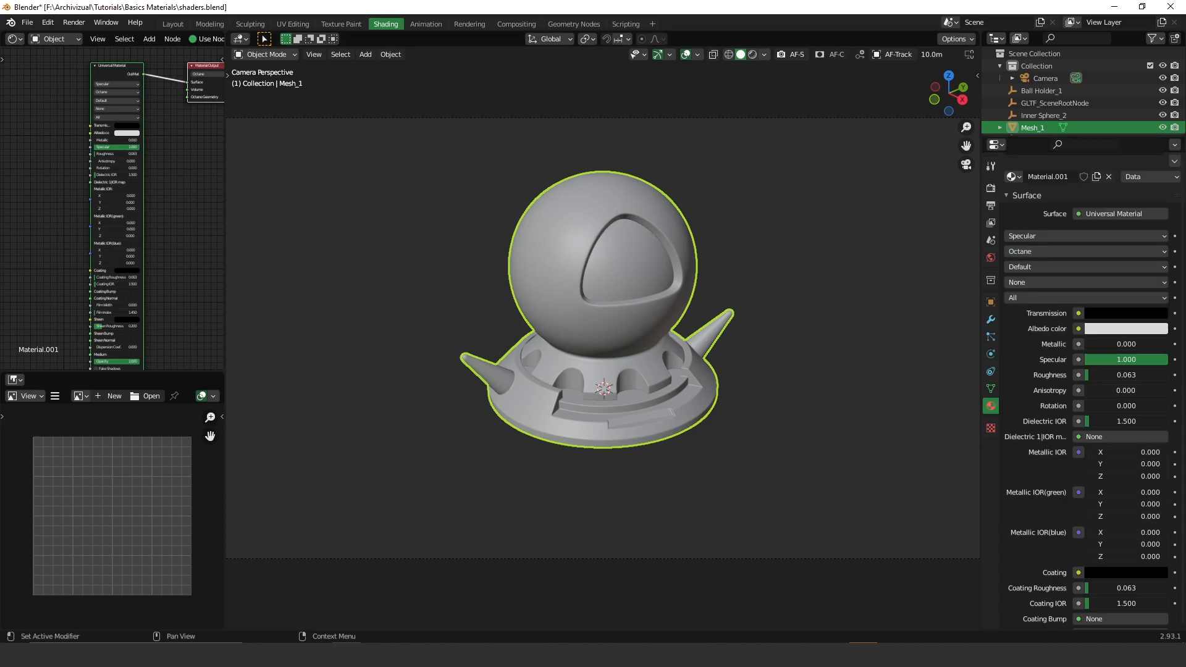
left_click(1024, 267)
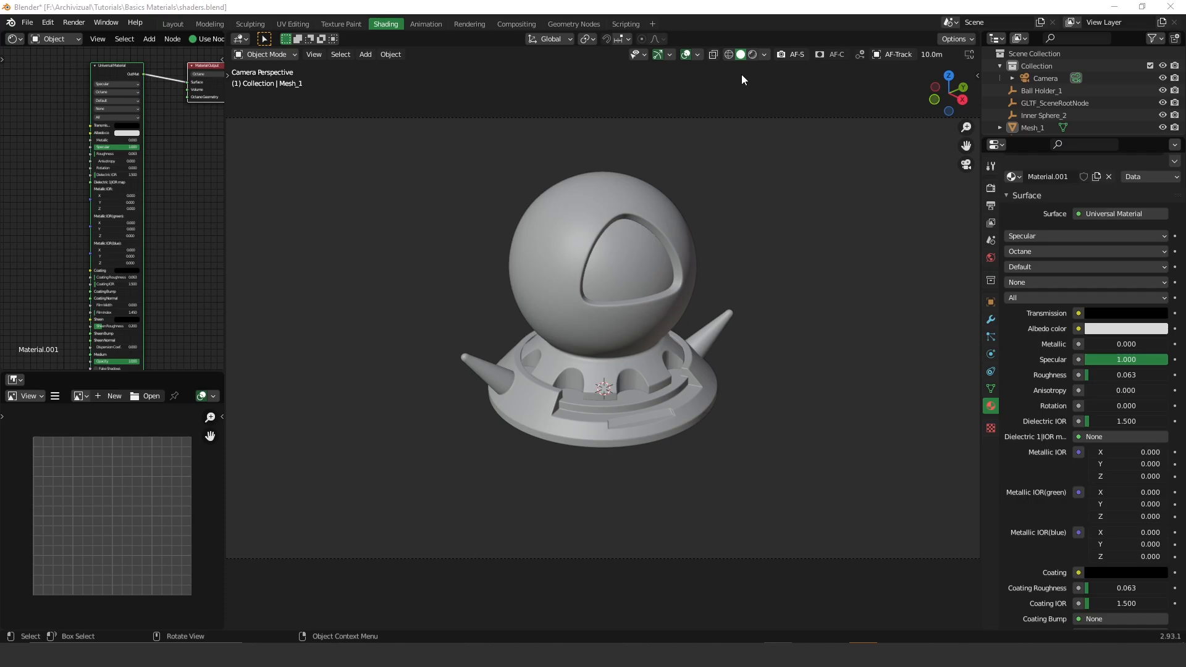
- Switch to Rendered shading, then make Transmission white and Albedo color black
left_click(749, 55)
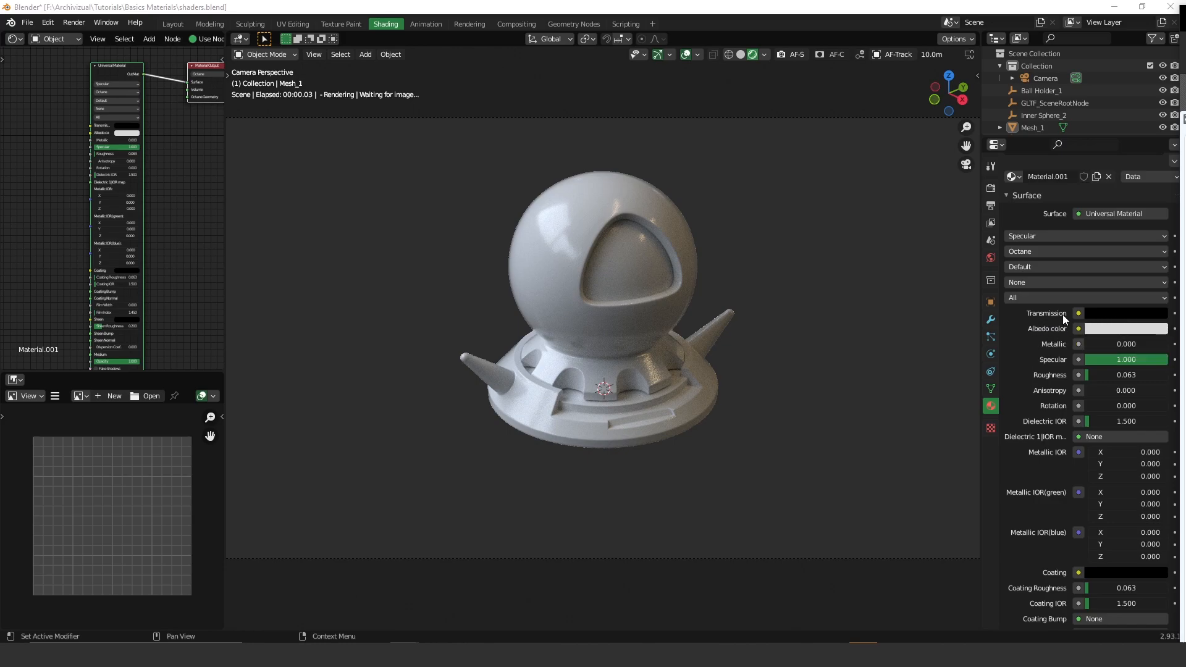
left_click(1118, 317)
left_click_drag(1158, 224, 1158, 137)
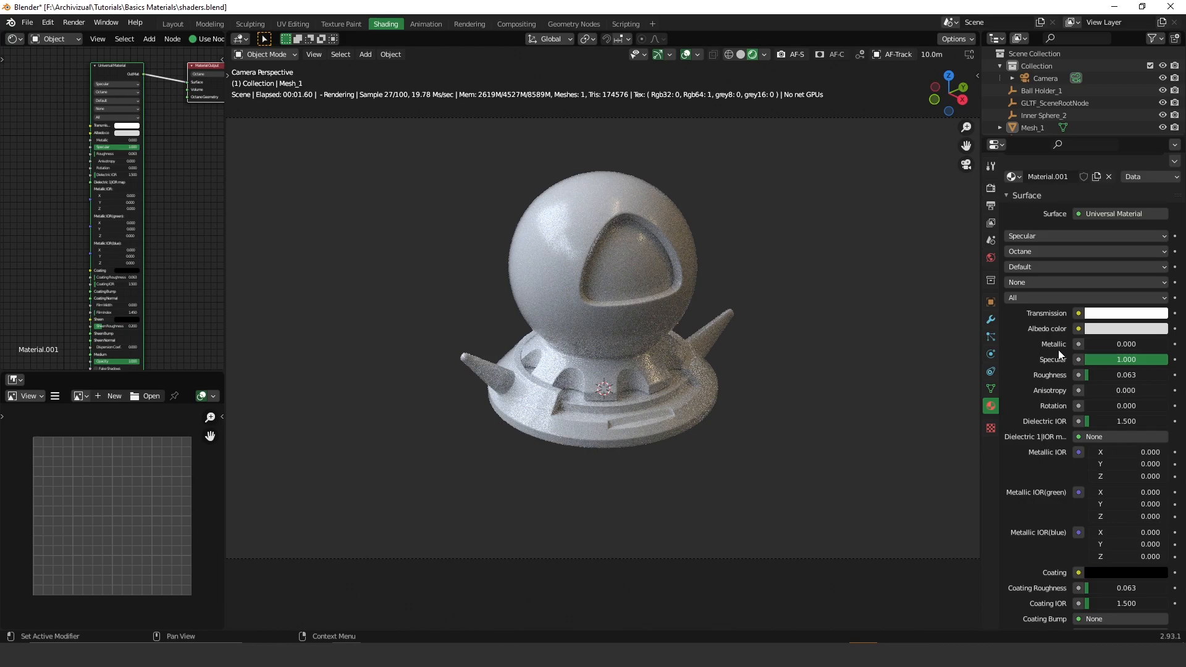
left_click(1118, 329)
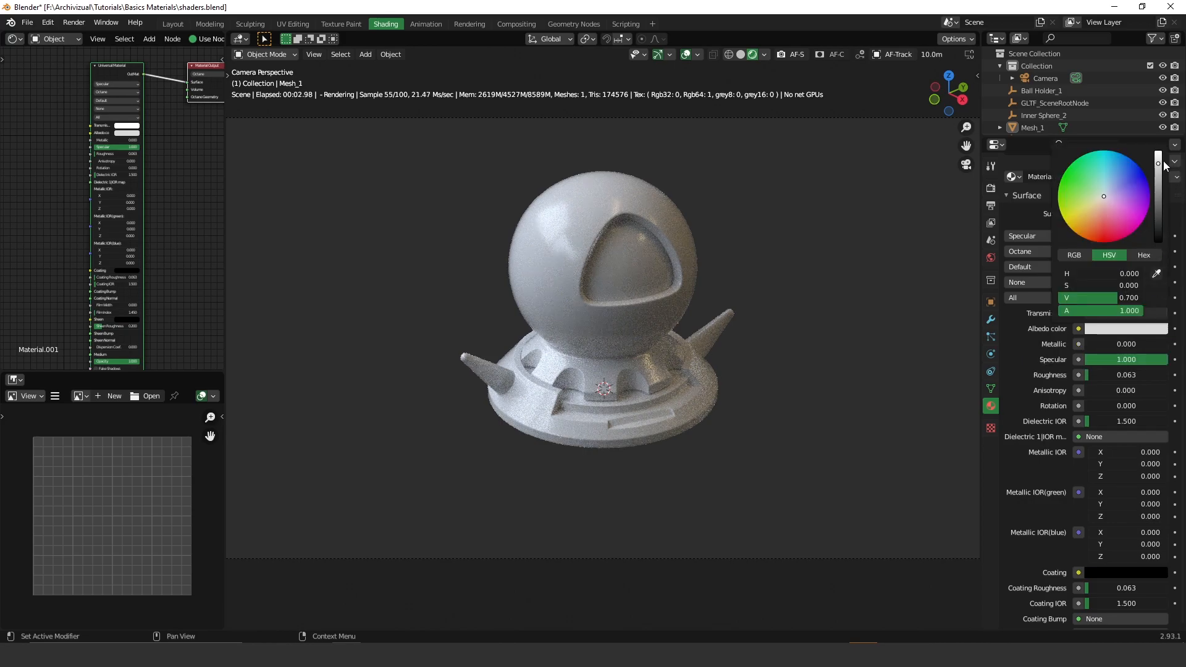
left_click_drag(1160, 165, 1158, 242)
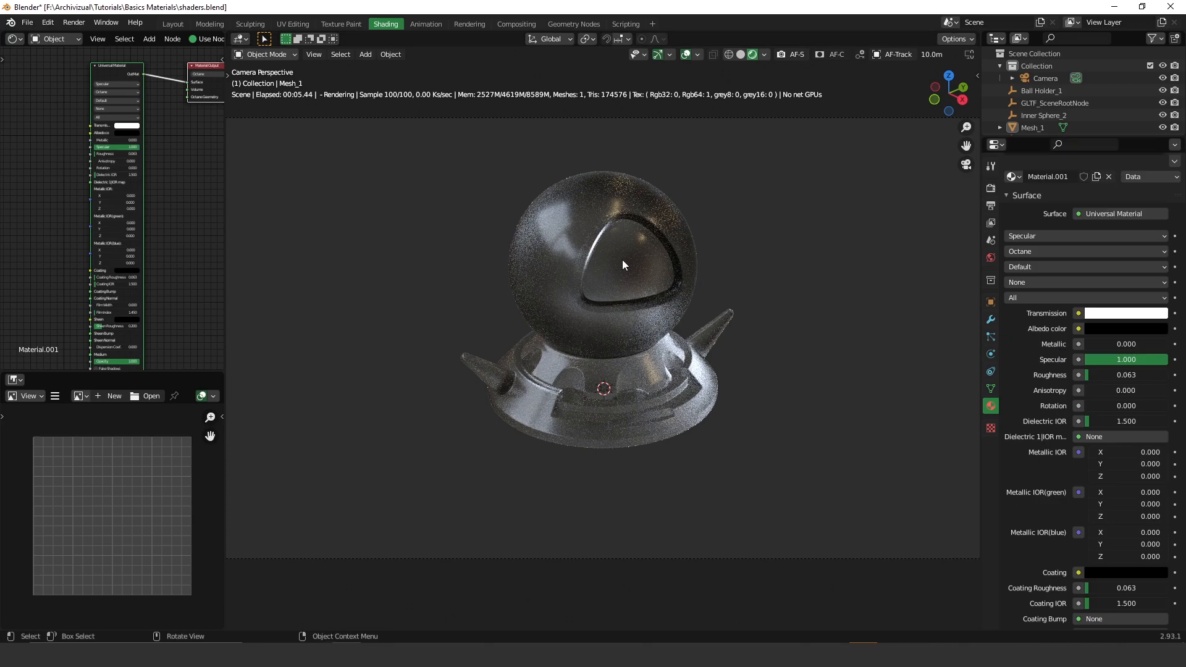
- Enter 0 in Material.001's Roughness field so the ball holder renders as clear glass
left_click(1094, 376)
type("0")
key("Return")
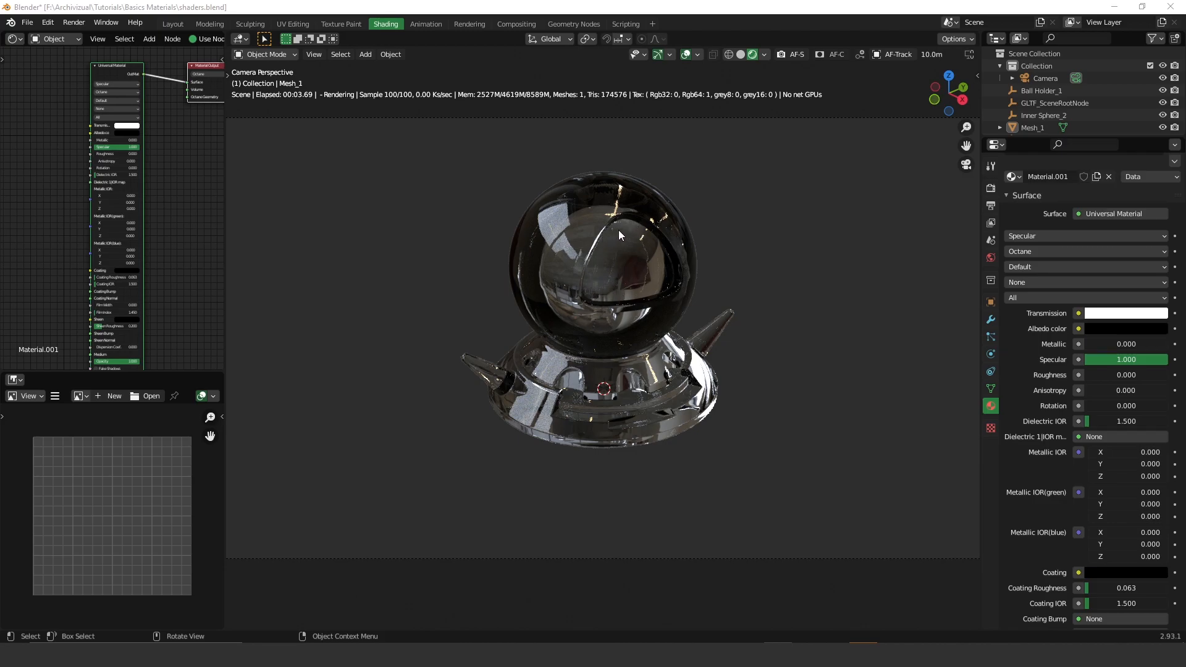
left_click(1039, 236)
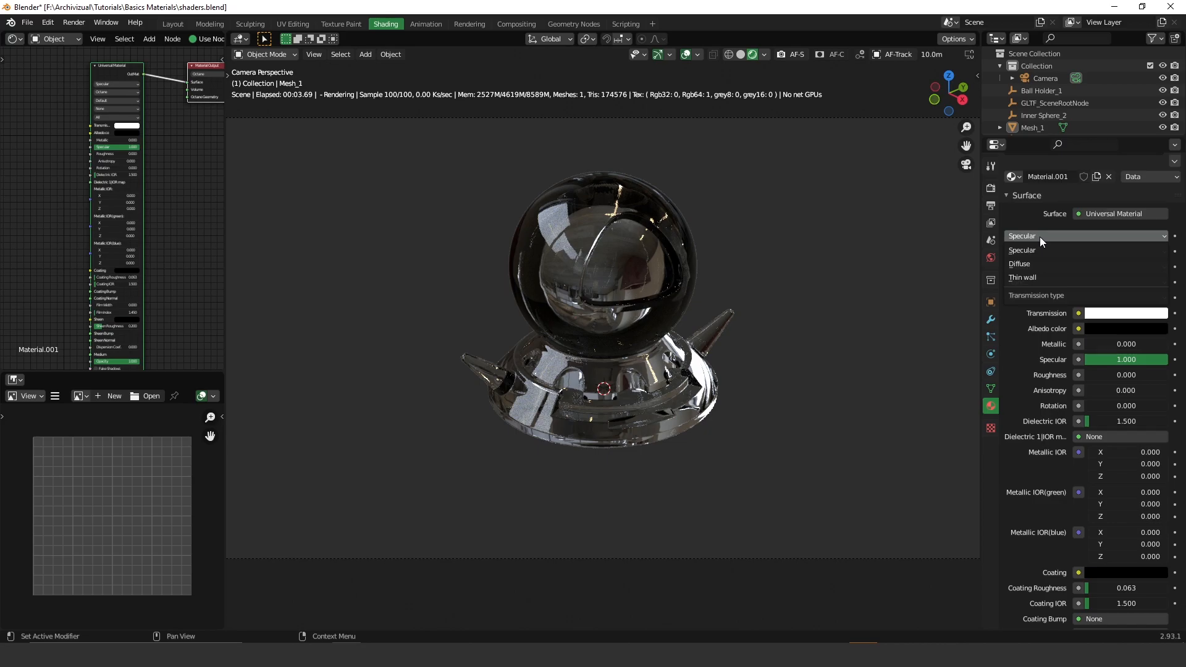
left_click(1032, 277)
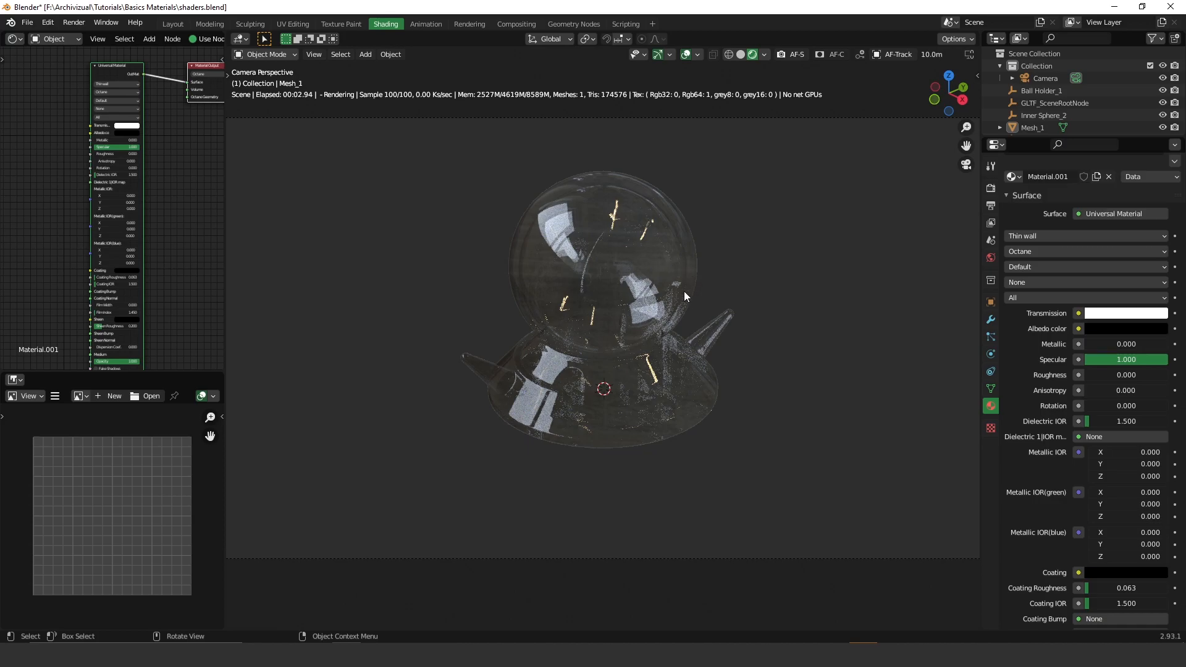
left_click(1033, 238)
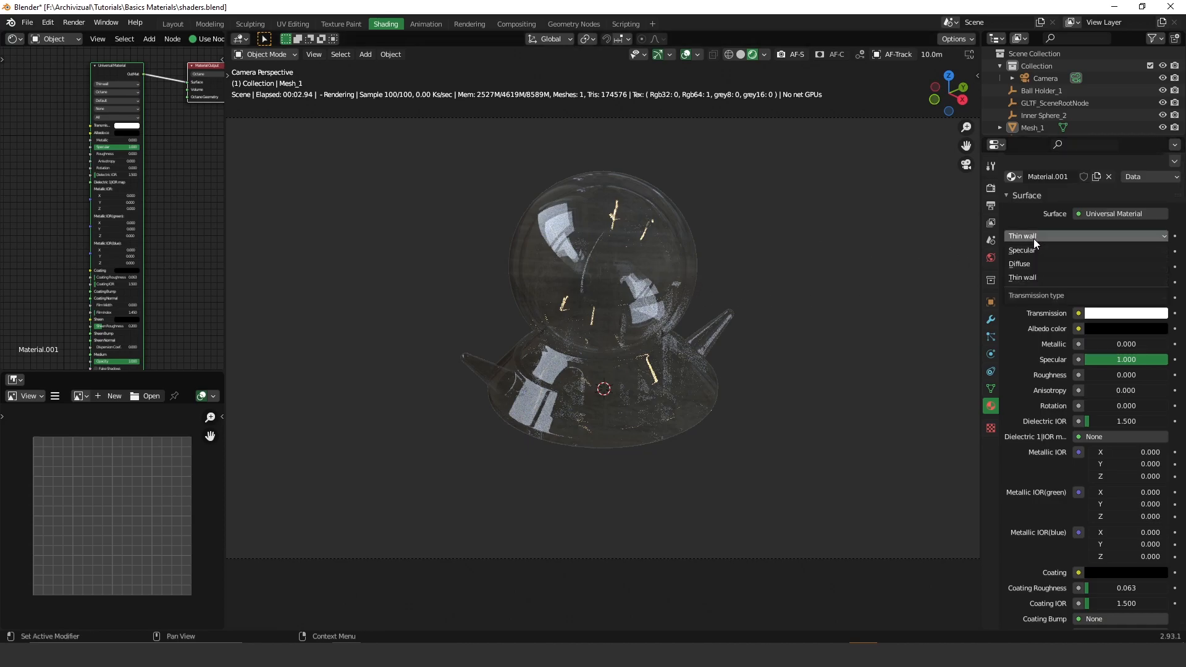
left_click(1033, 251)
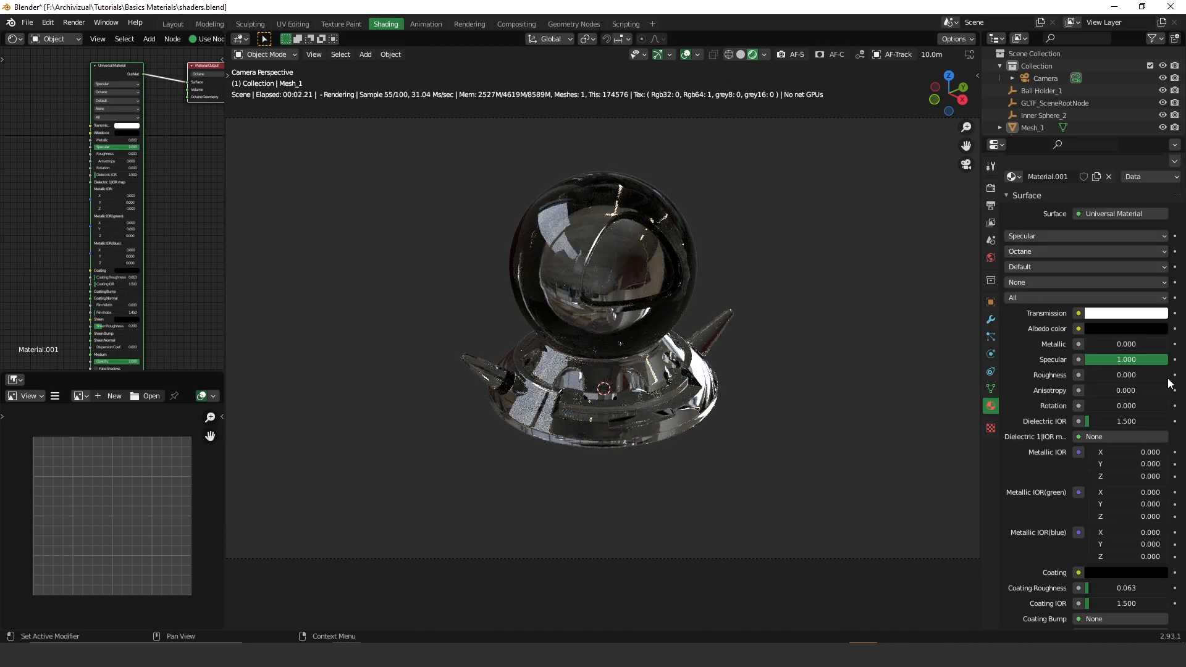
- Turn Transmission black, brighten Albedo color and sweep its hue to blue
left_click(1109, 315)
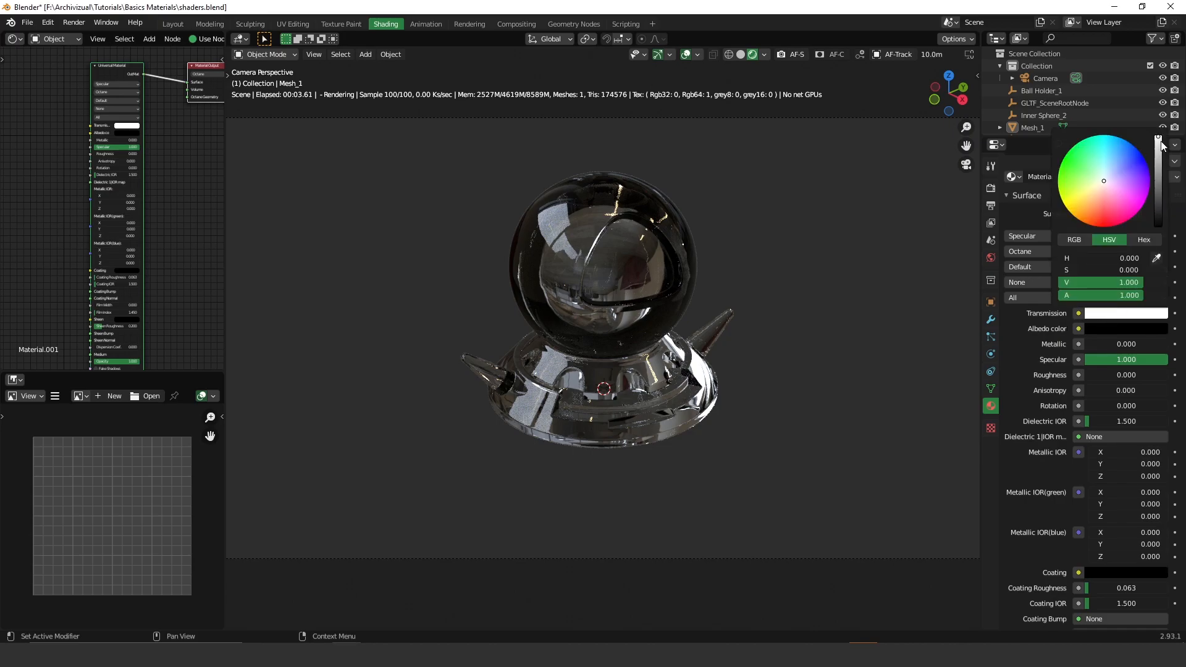
left_click_drag(1161, 148, 1121, 328)
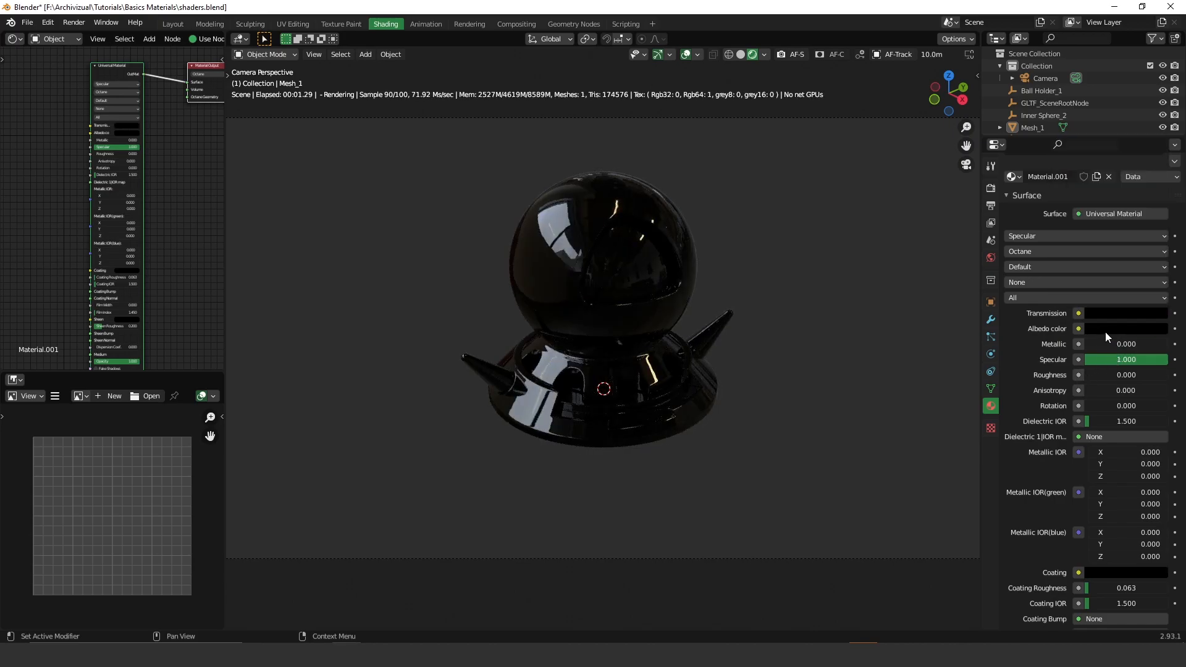
left_click(1109, 329)
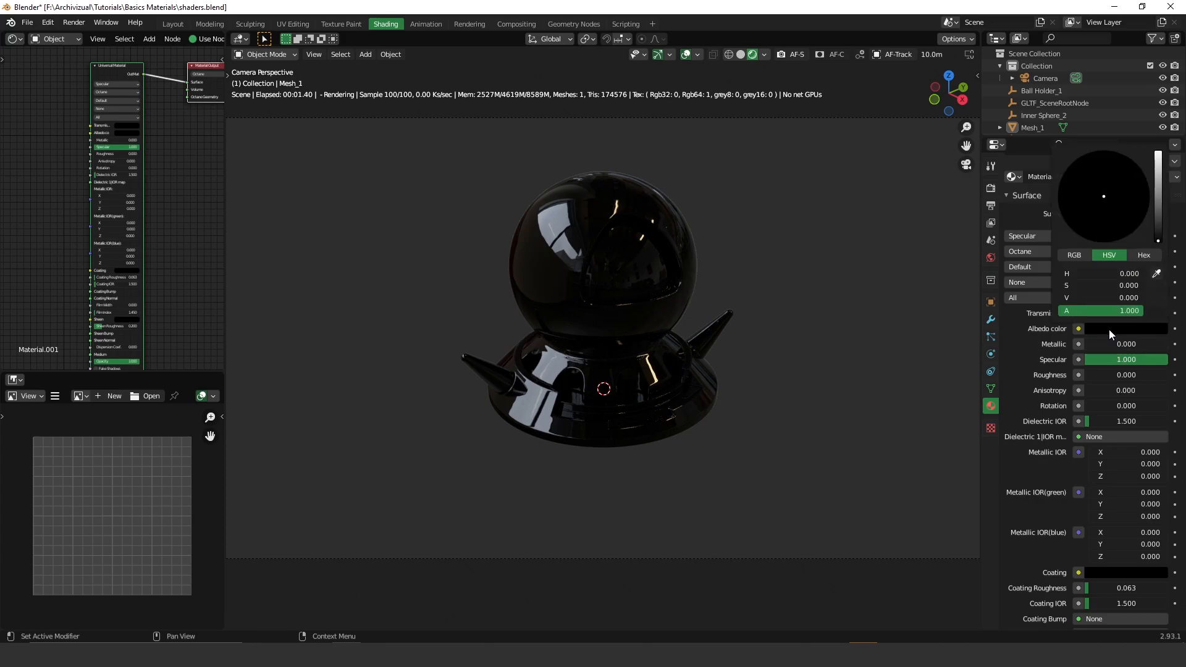
left_click_drag(1158, 240, 1158, 150)
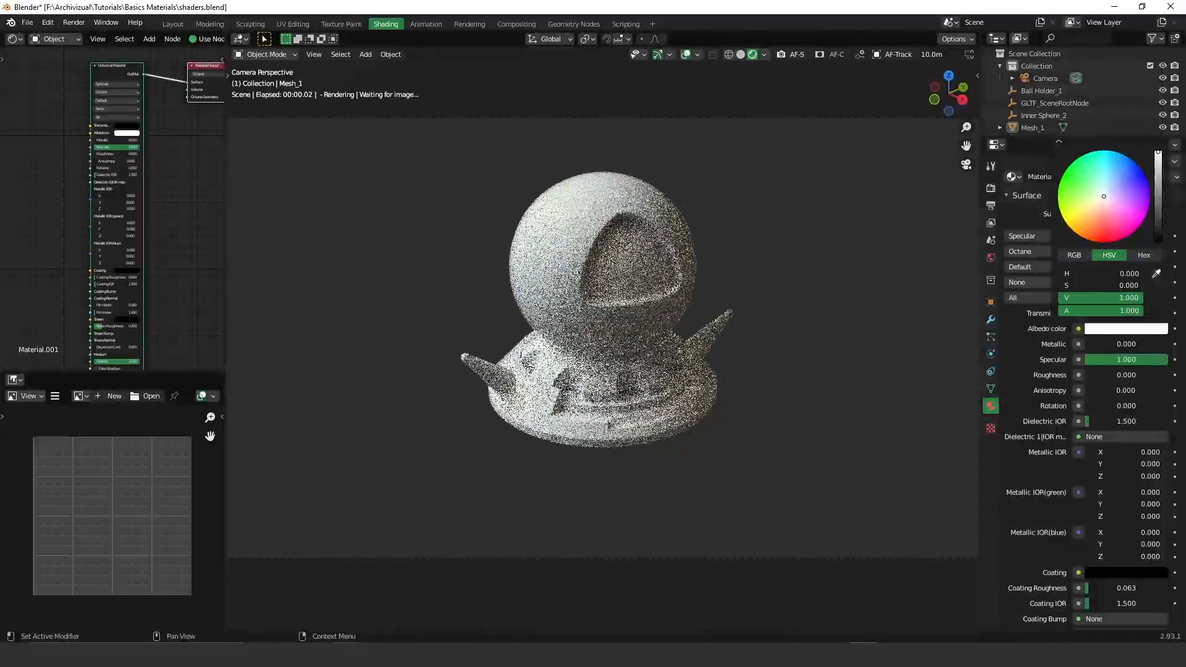
left_click(1083, 175)
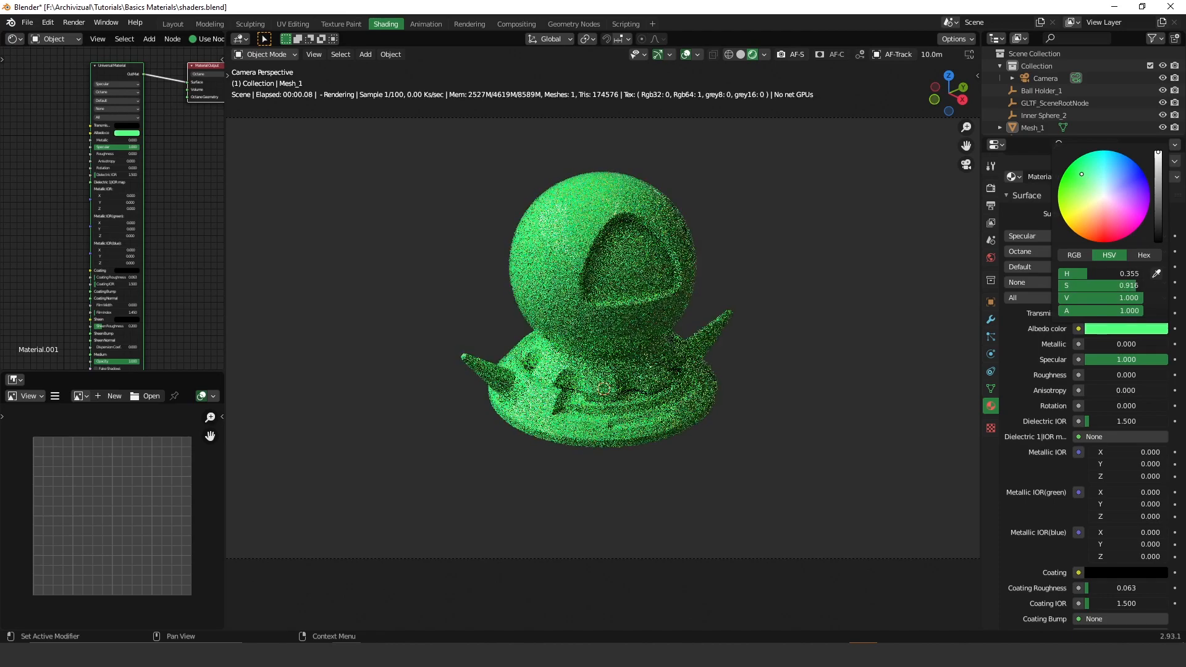
left_click_drag(1086, 176, 1135, 174)
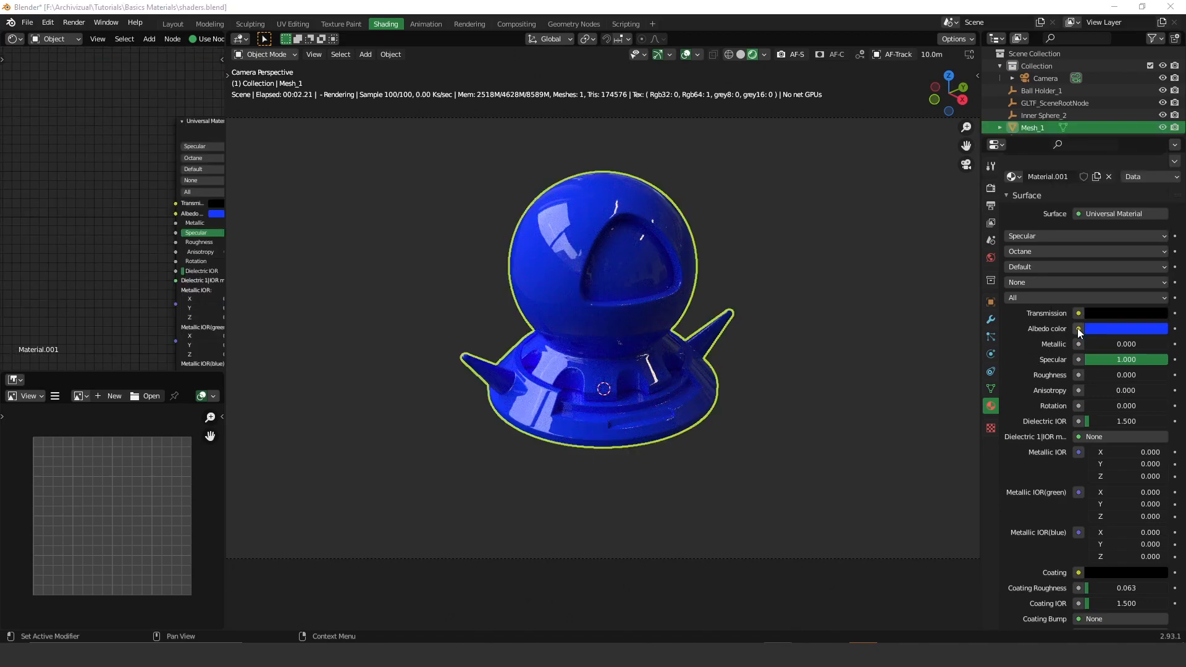
- Link an Image Tex node to the Albedo color input
left_click(1079, 329)
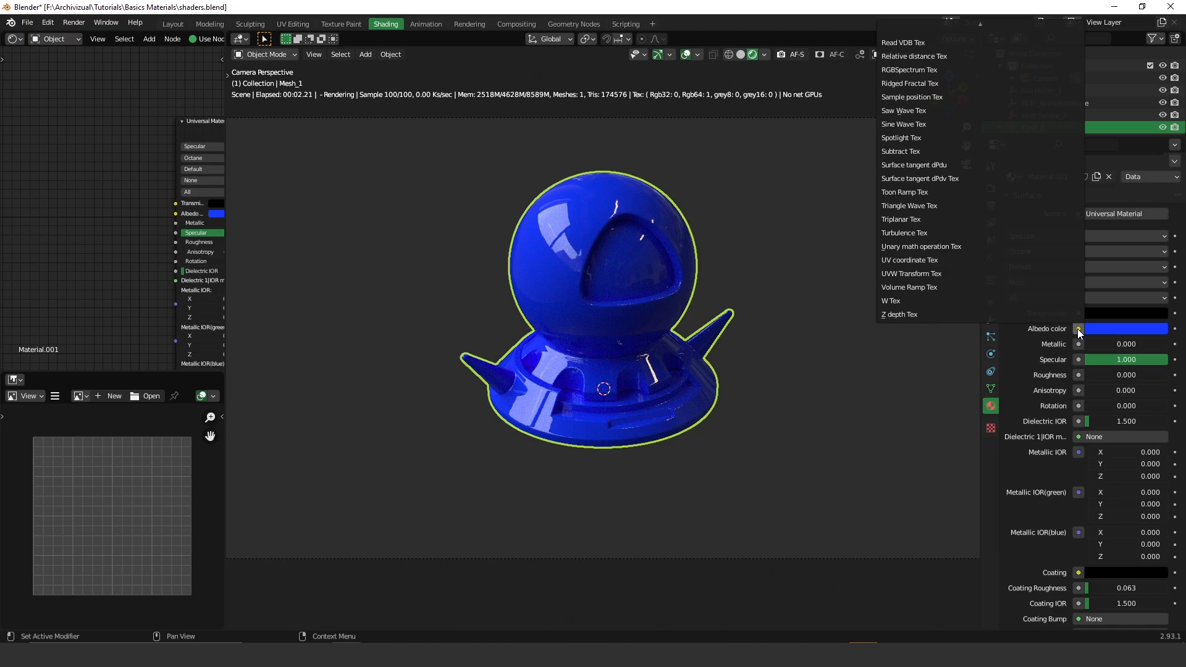
scroll(941, 151, "up", 10)
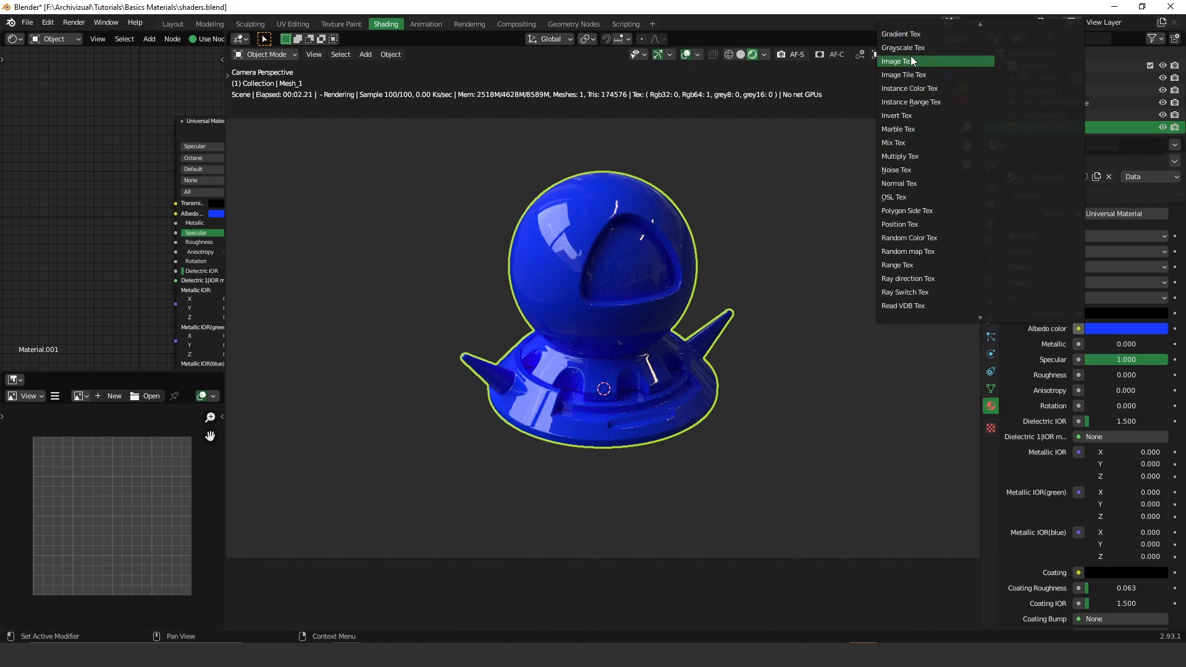
left_click(911, 60)
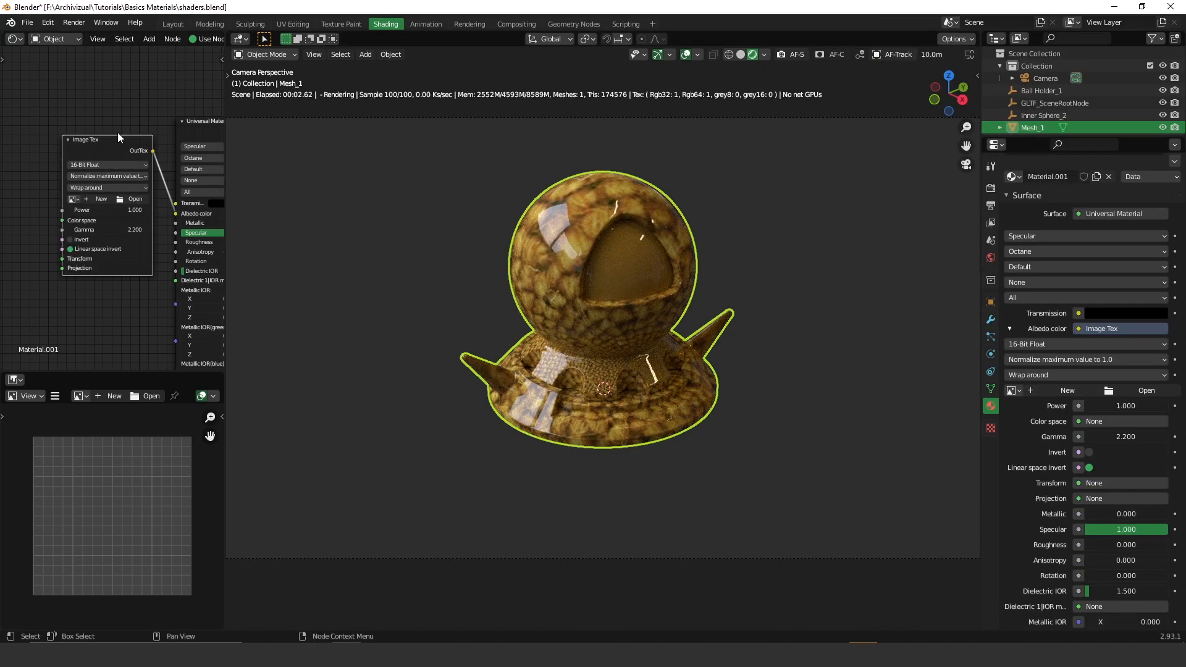
- Load the red fabric image from the Textures > Fabrics folder into the Image Tex node
left_click(135, 199)
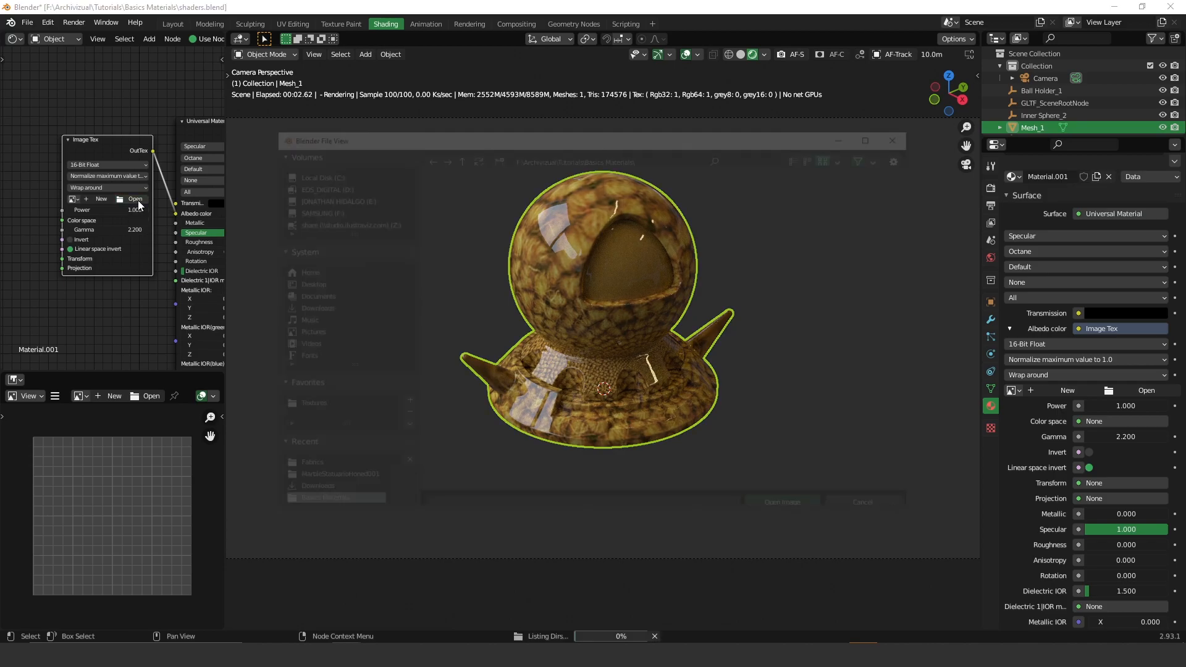
left_click(309, 407)
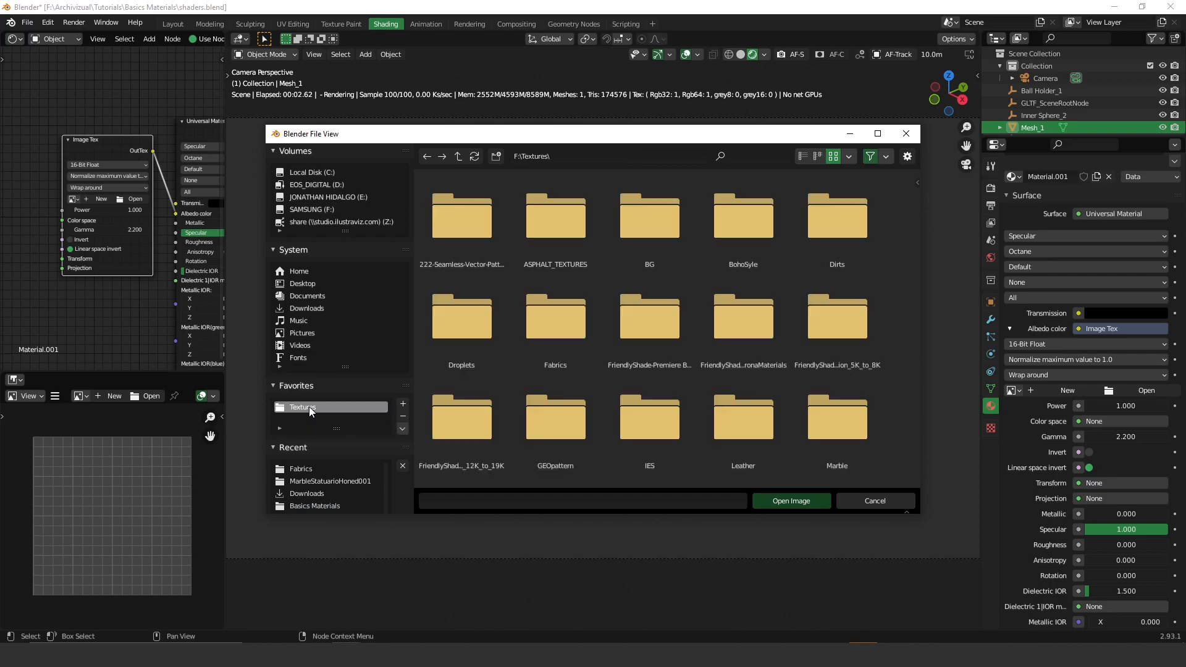
left_click(552, 324)
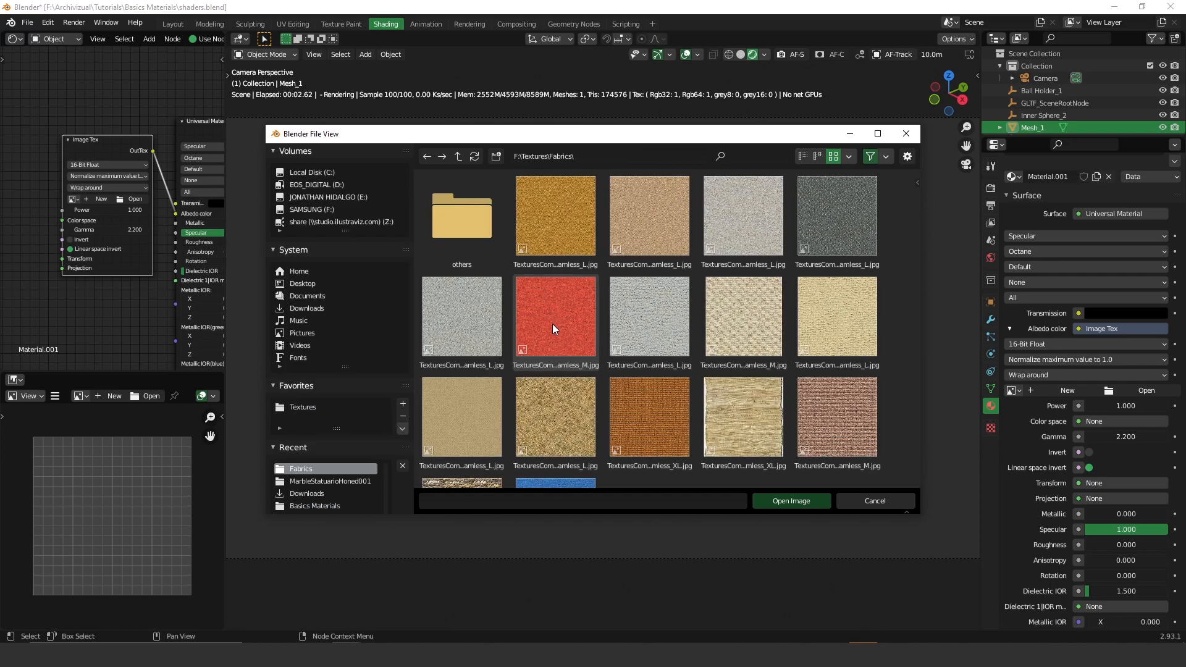
double_click(564, 319)
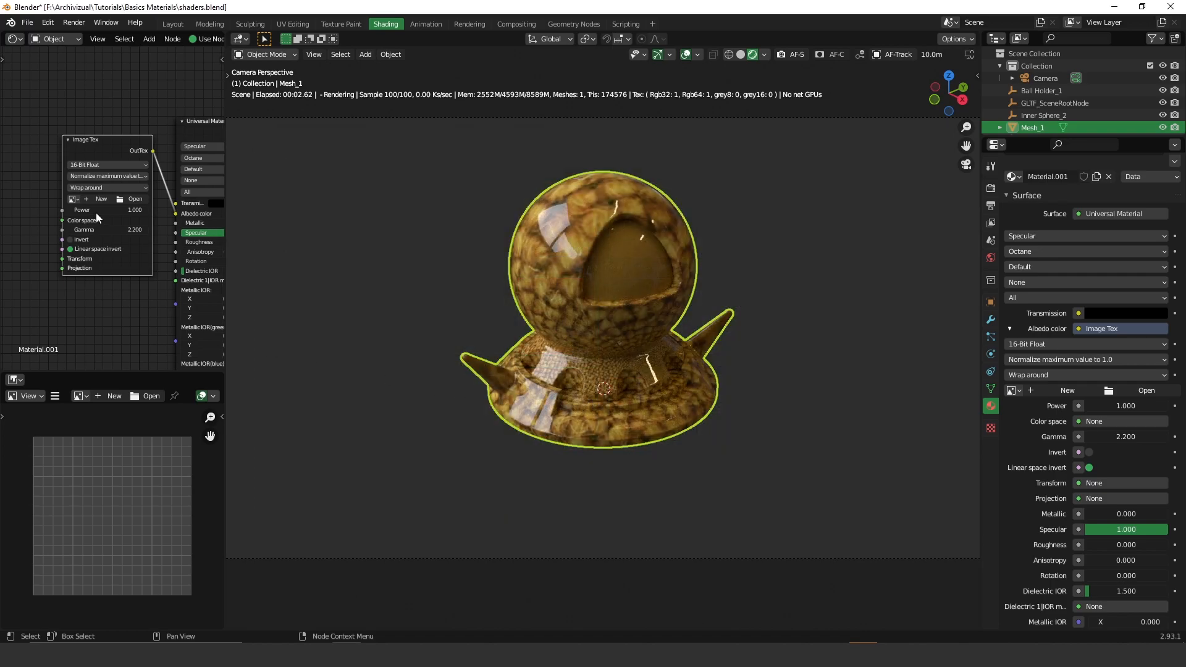
left_click(109, 165)
left_click(106, 171)
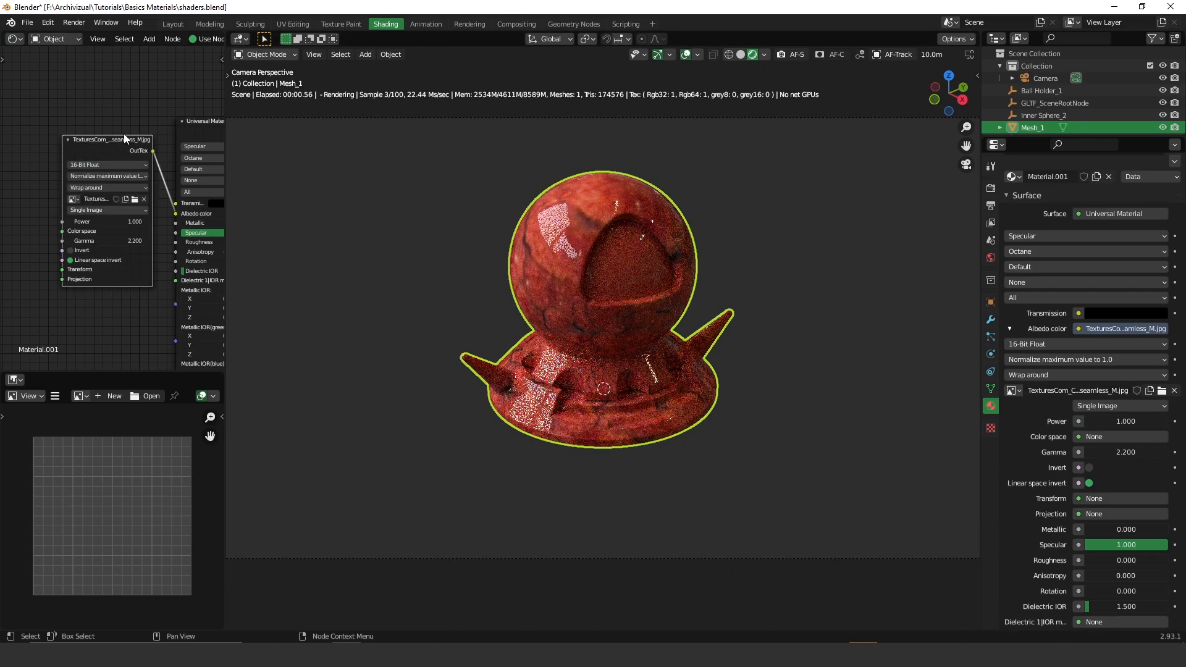
left_click(123, 93)
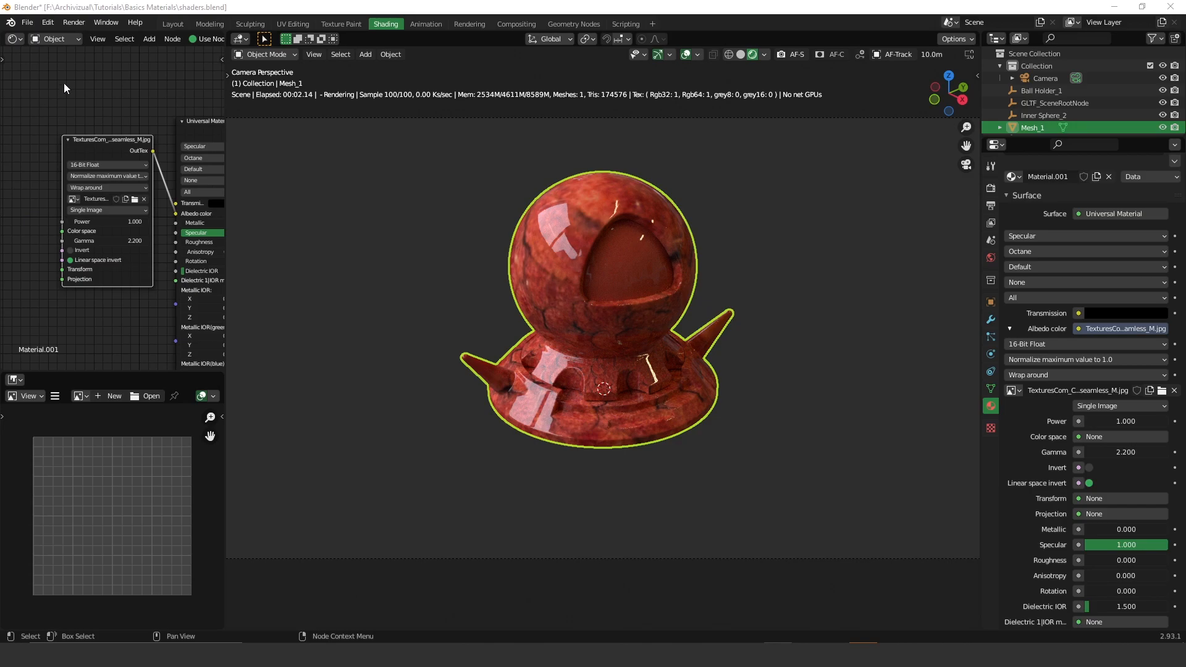
- Delete the Image Tex node, set Metallic to 1.000 and desaturate Albedo color to white
key("x")
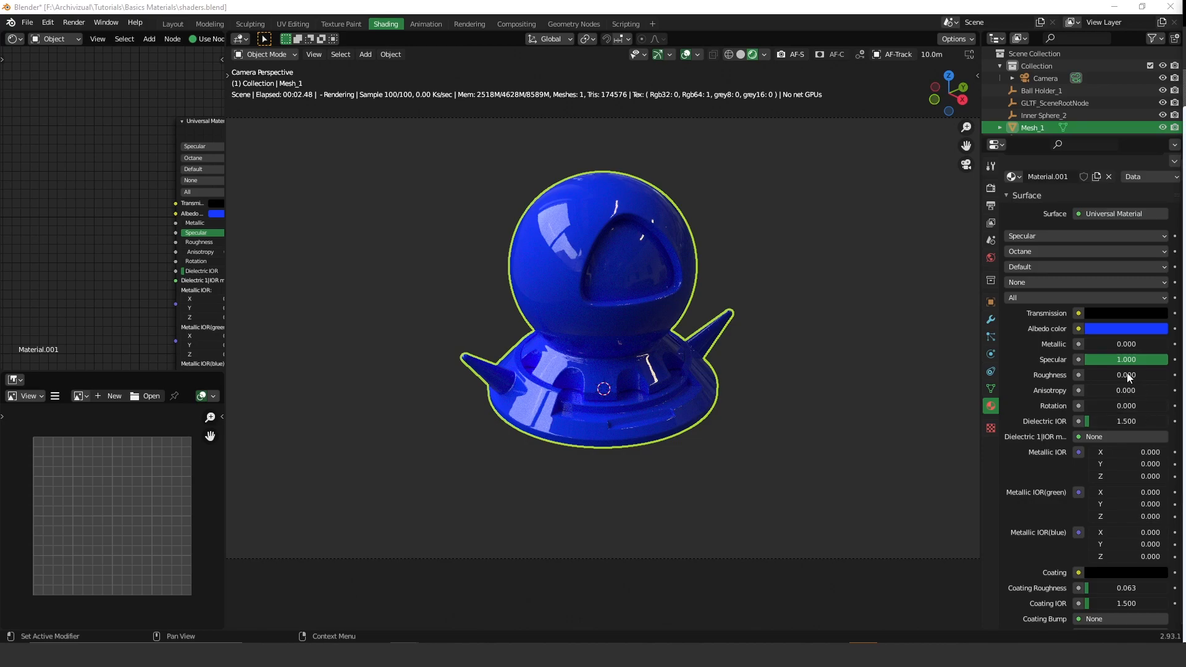
left_click_drag(1092, 346, 1169, 345)
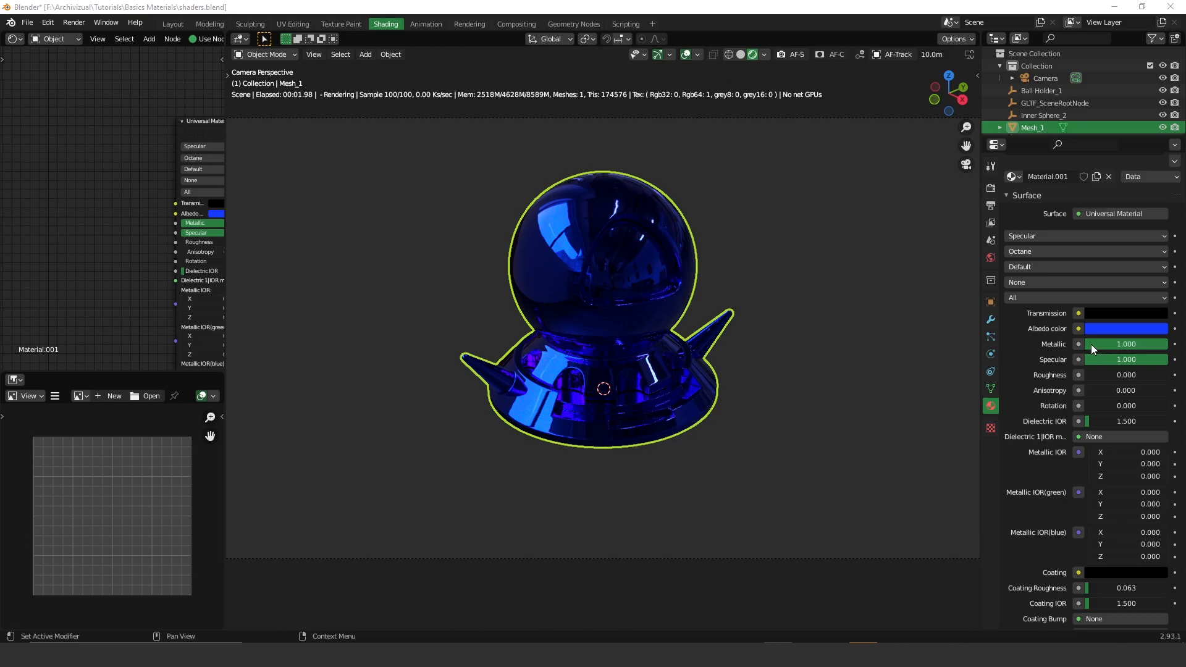
left_click(1143, 329)
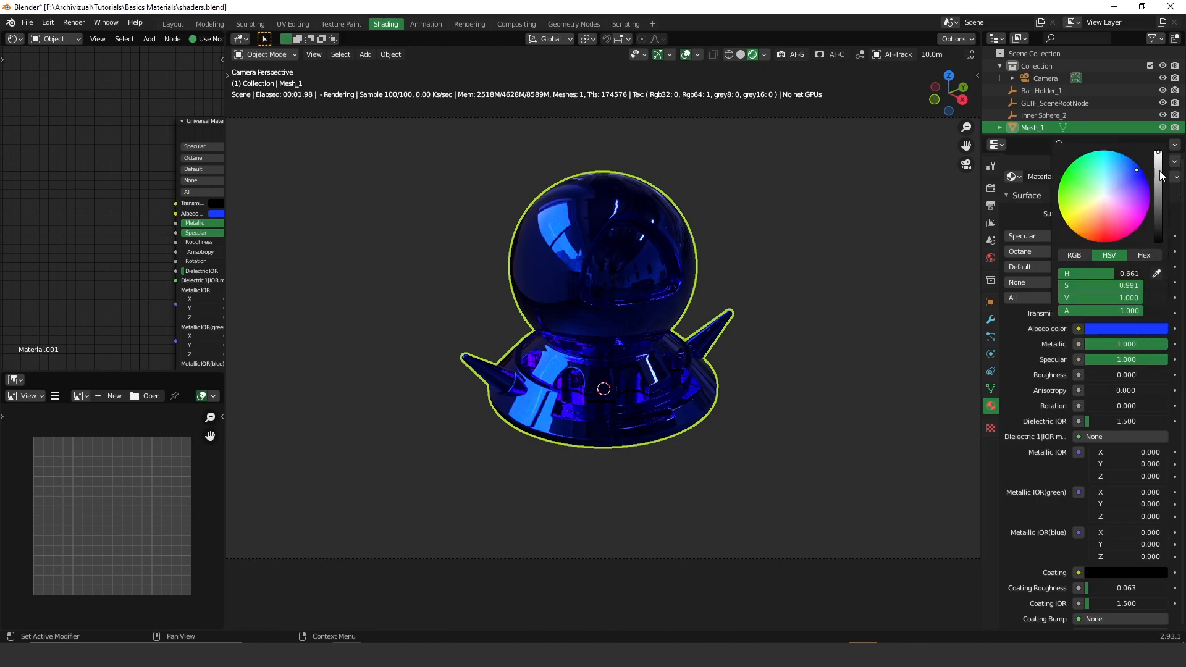
mouse_move(1158, 162)
left_mouse_down()
mouse_move(1158, 242)
mouse_move(1158, 152)
left_mouse_up()
left_click_drag(1141, 286, 1057, 285)
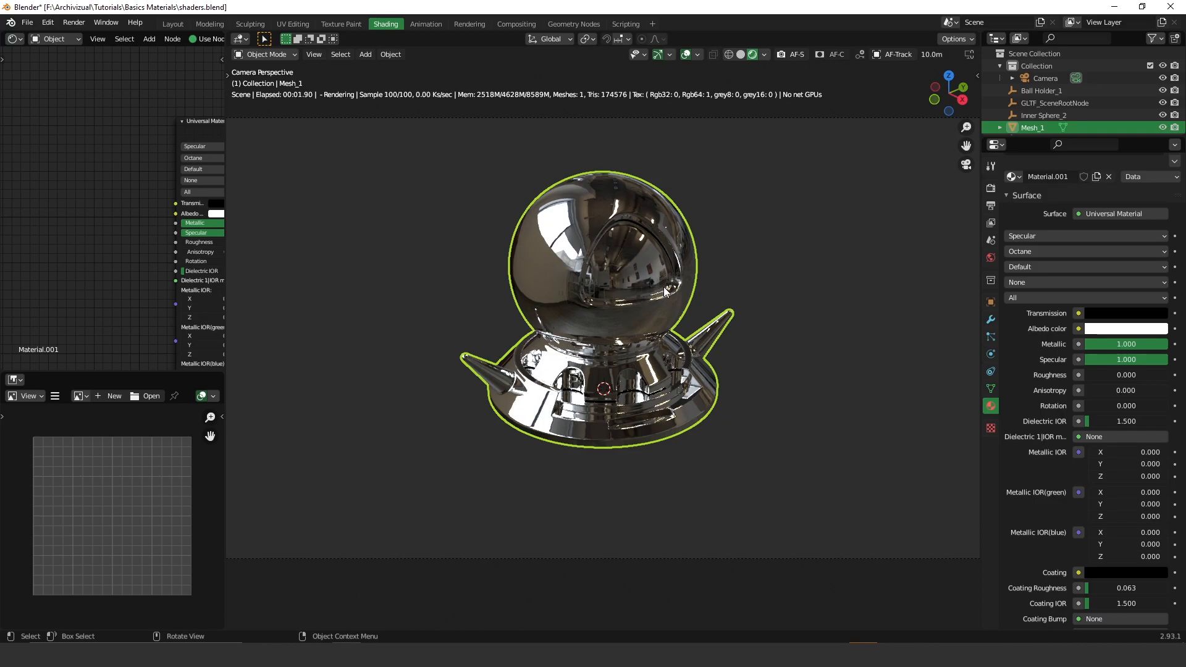
- Pick a pale yellow-orange Albedo color and set Metallic and Specular both to 0
left_click(1112, 334)
left_click(1090, 214)
left_click_drag(1089, 214, 1088, 214)
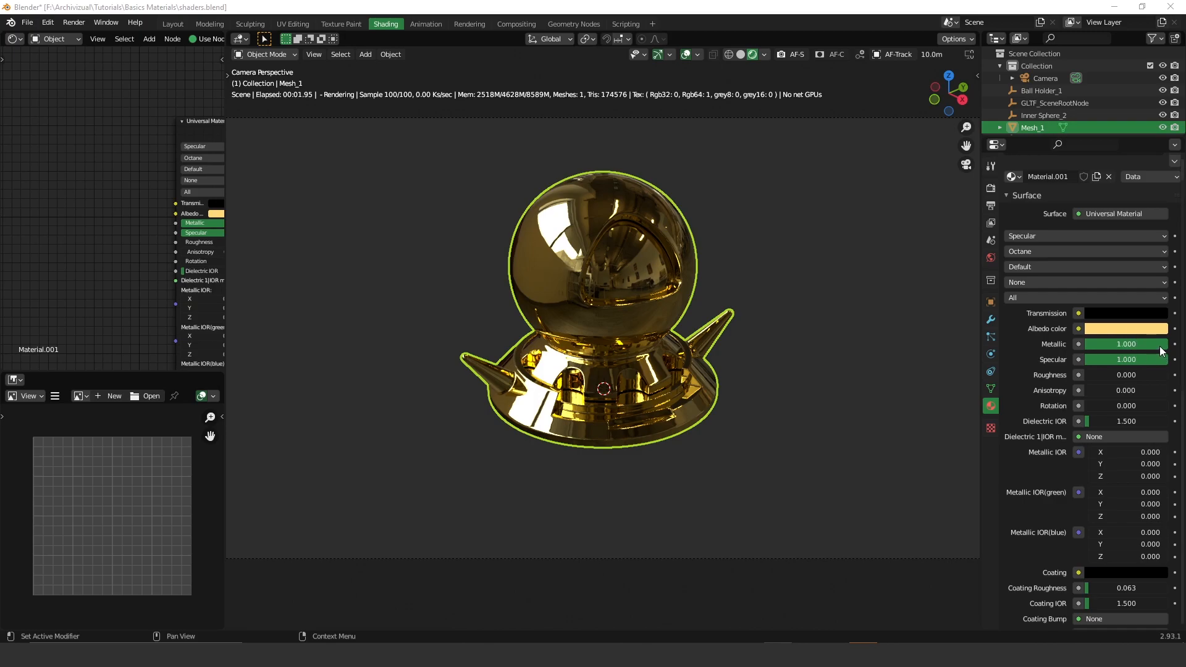
left_click_drag(1160, 348, 1086, 347)
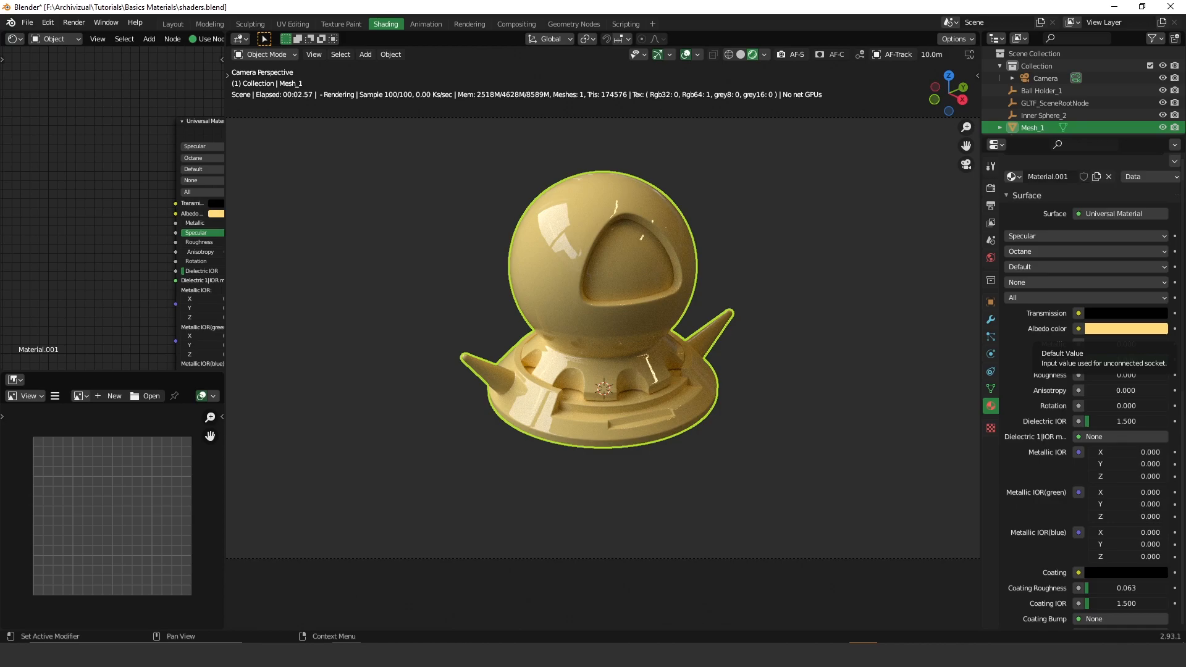
left_click_drag(1151, 359, 1067, 359)
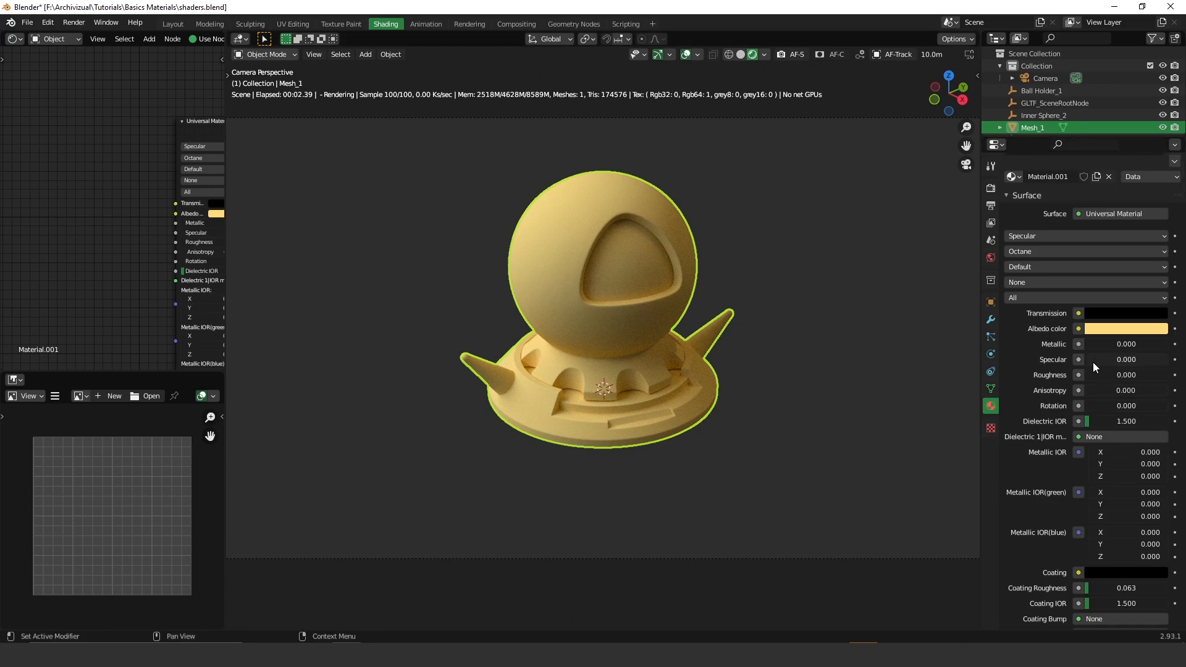
- Raise Specular from 0 back up to 1.000 so the pale yellow plastic turns glossy
left_click_drag(1092, 362, 1150, 362)
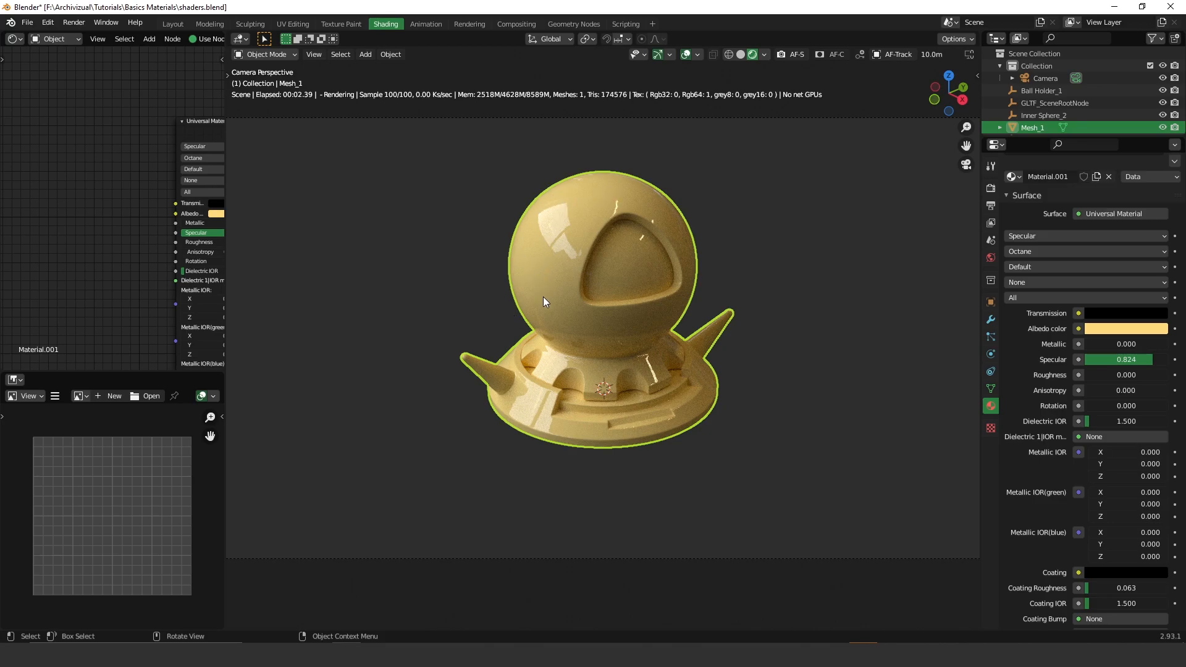
left_click_drag(1143, 360, 1168, 360)
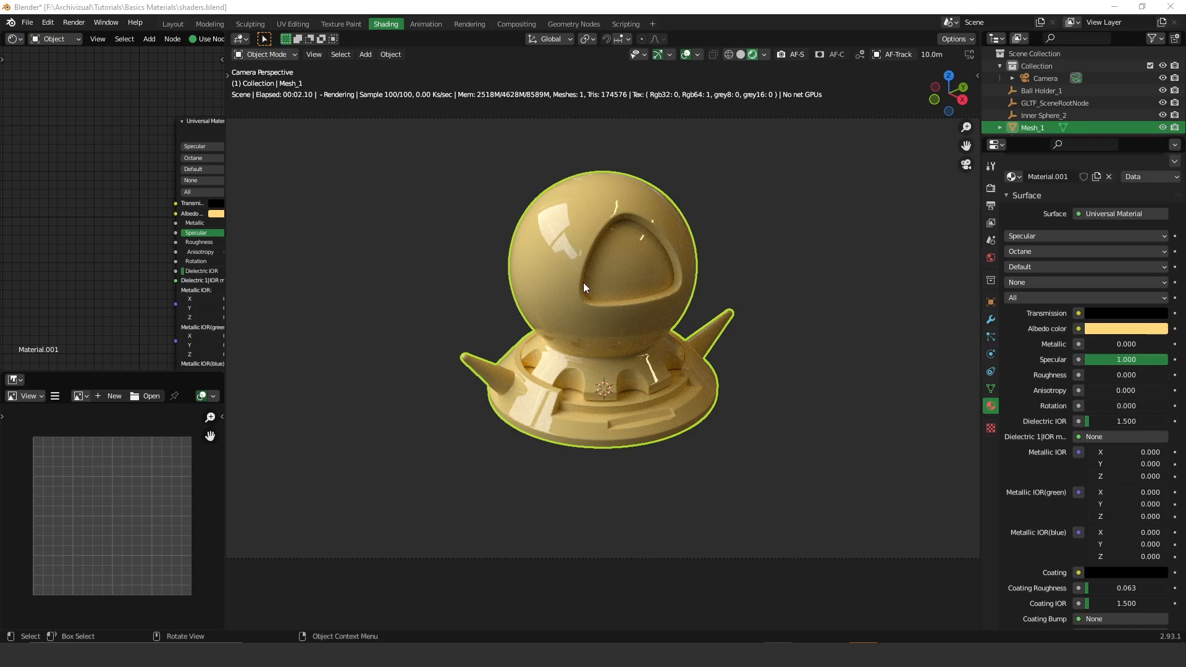
- Drive Specular with an RGBSpectrum Tex node and tint it red
left_click(1078, 361)
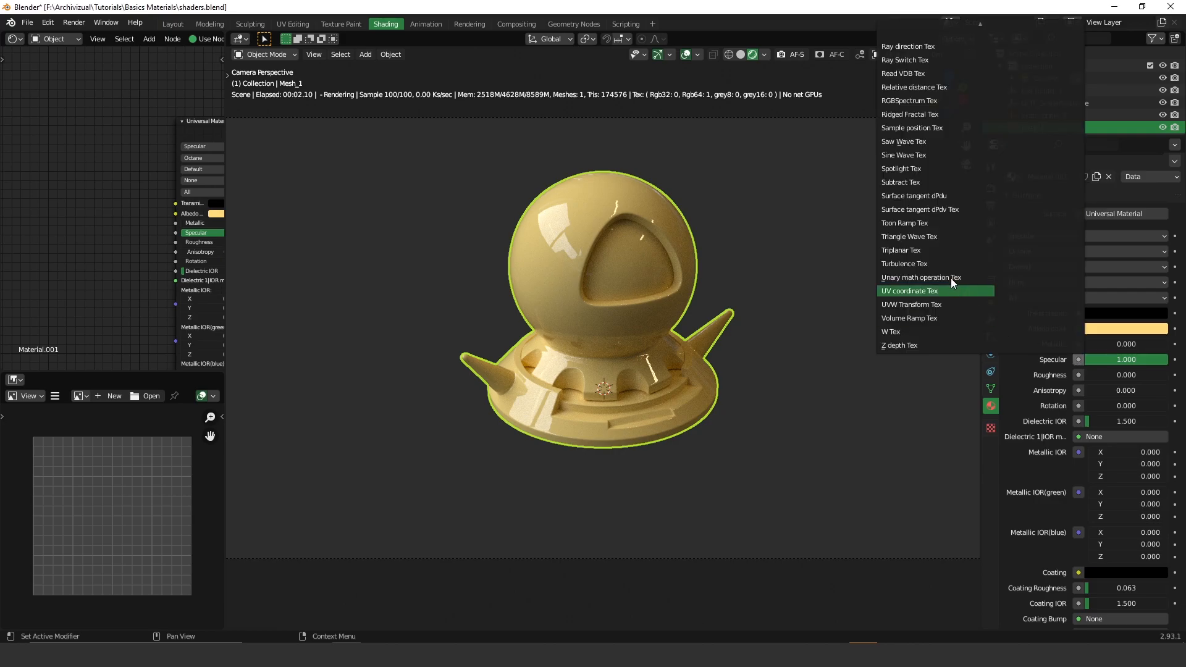
scroll(954, 281, "up", 20)
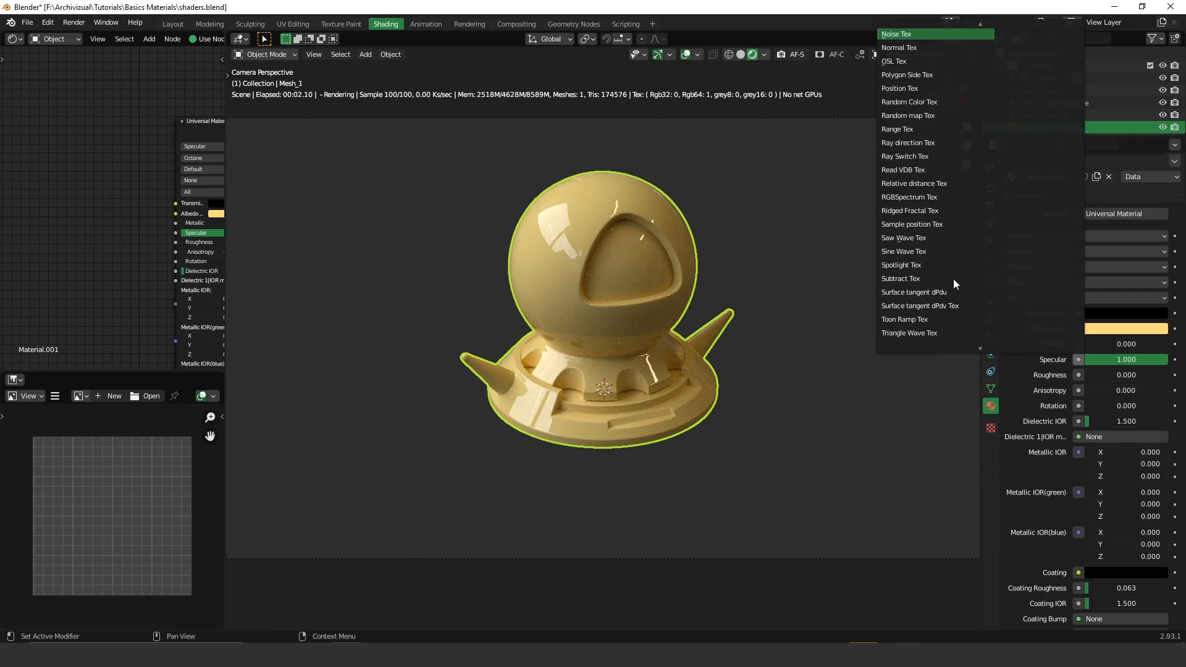
scroll(950, 251, "up", 20)
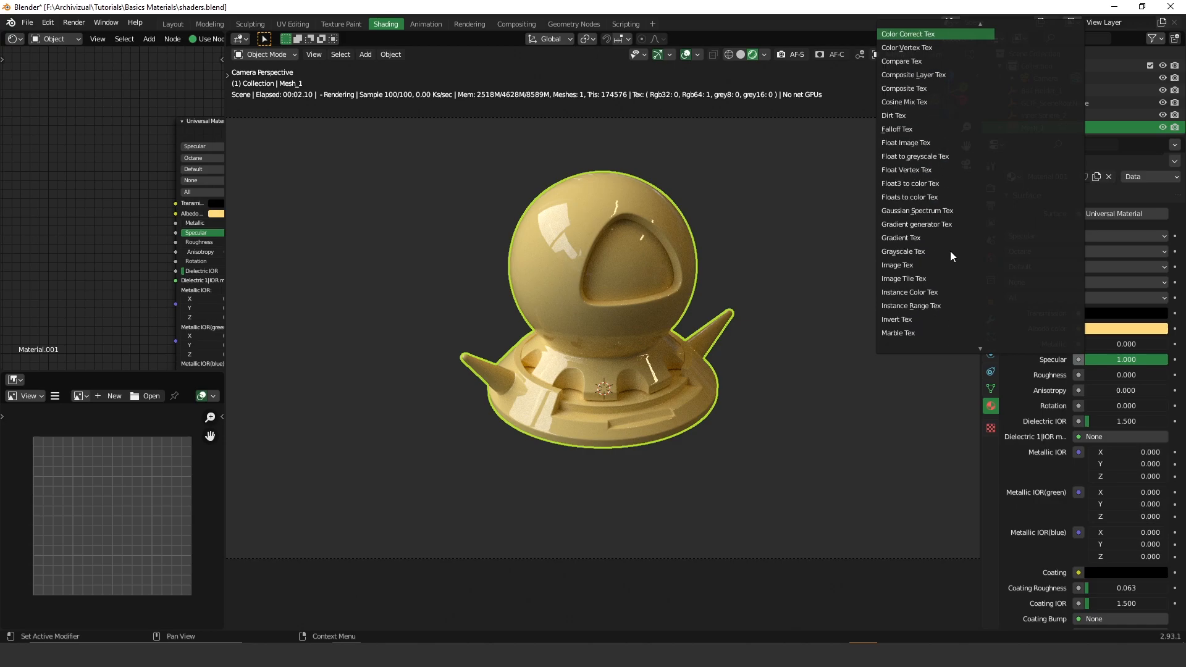
scroll(950, 251, "up", 4)
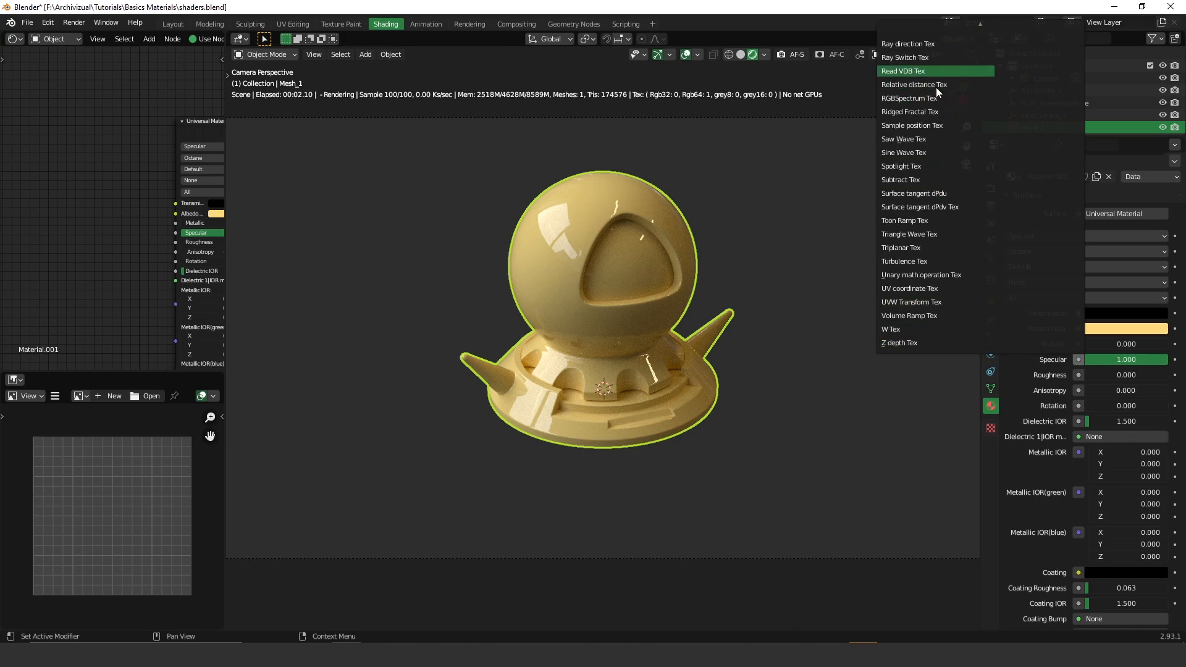
left_click(919, 95)
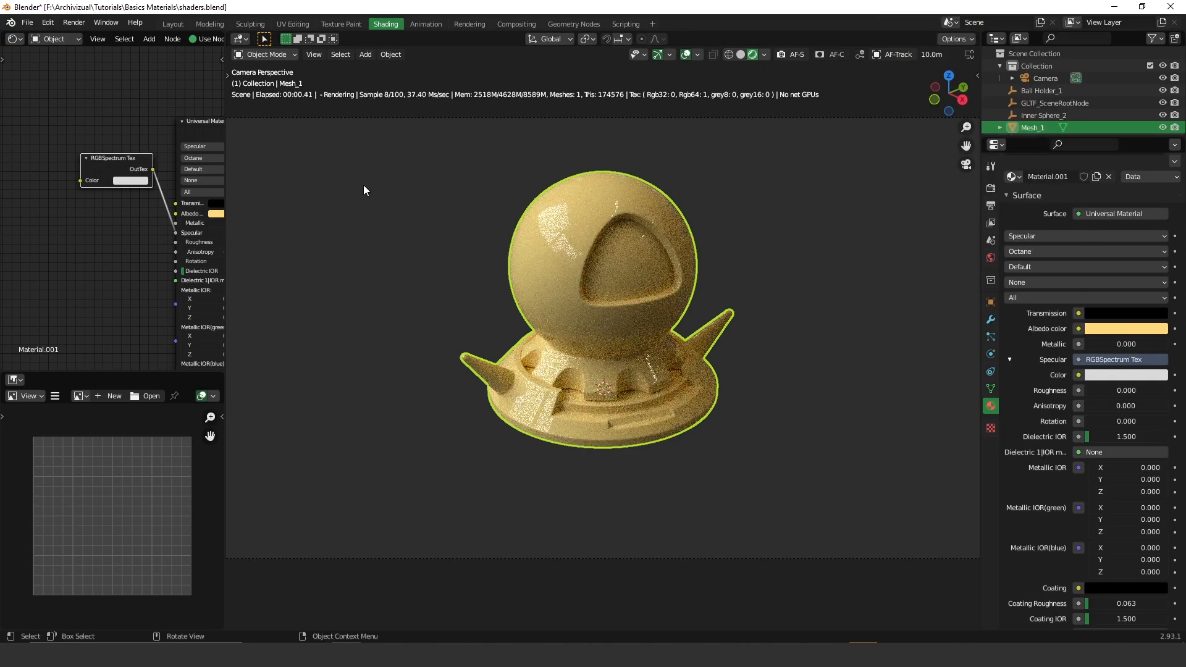
left_click(1140, 375)
left_click(1106, 277)
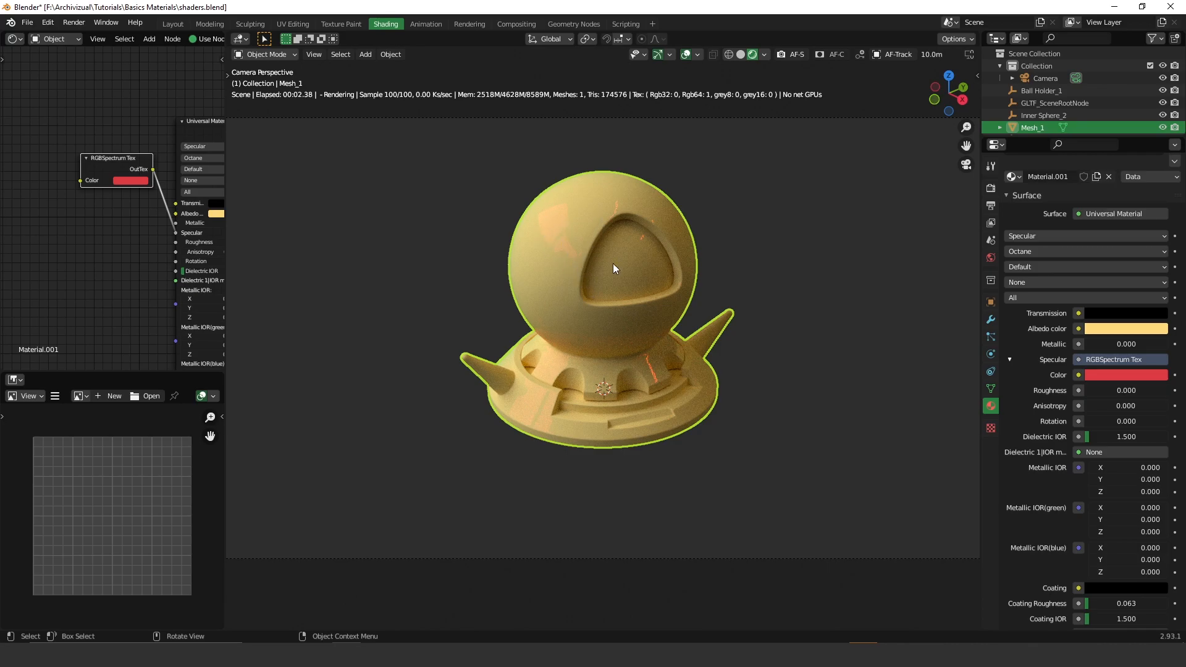
- Change the specular tint to green, then delete the node to restore plain Specular 1.000
left_click(129, 181)
left_click(131, 73)
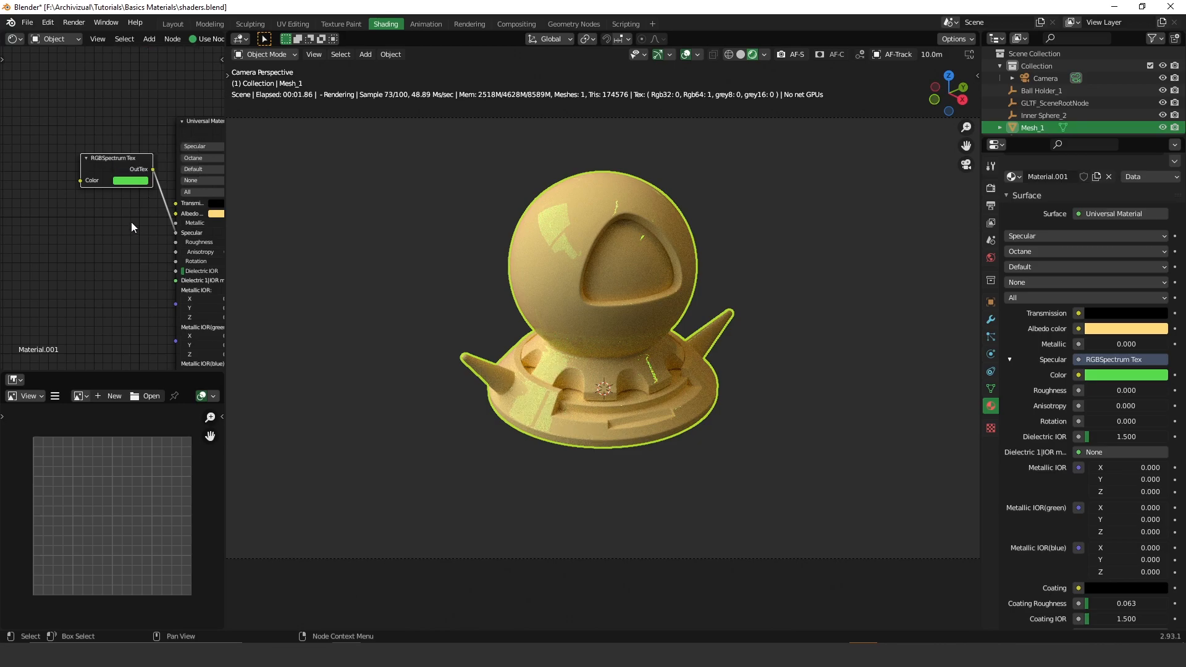
key("x")
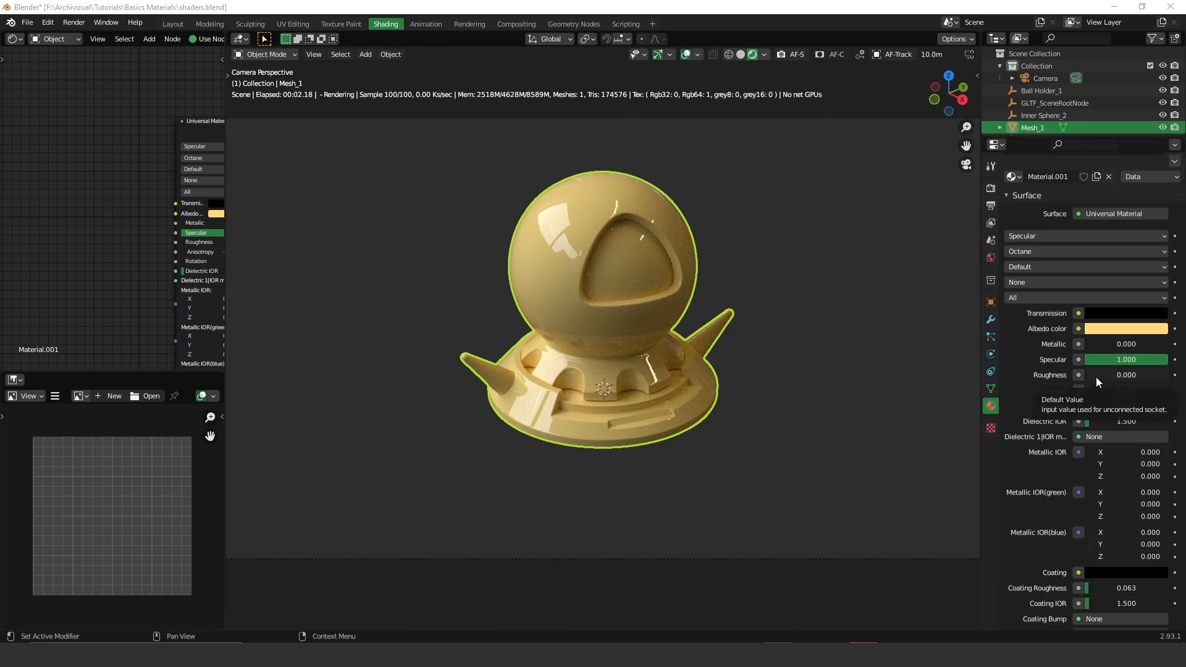
- Try Roughness at 0.213, 0.331 and 0, settle on 0.110, then save the scene
left_click_drag(1092, 375, 1114, 376)
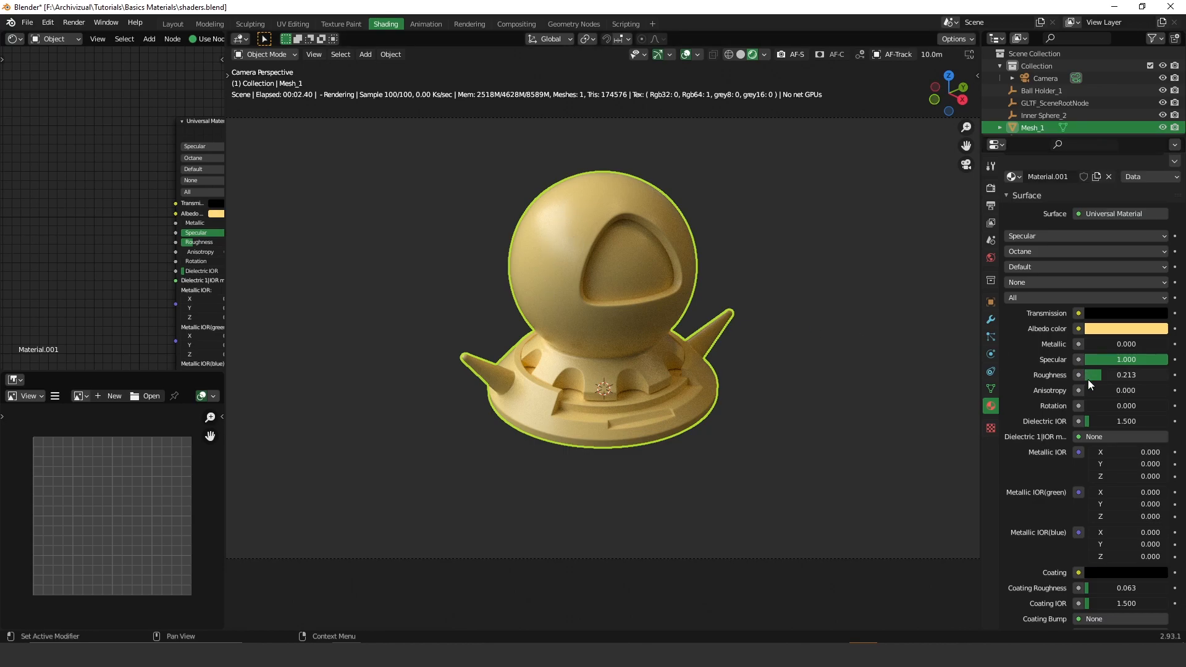
left_click_drag(1103, 376, 1113, 375)
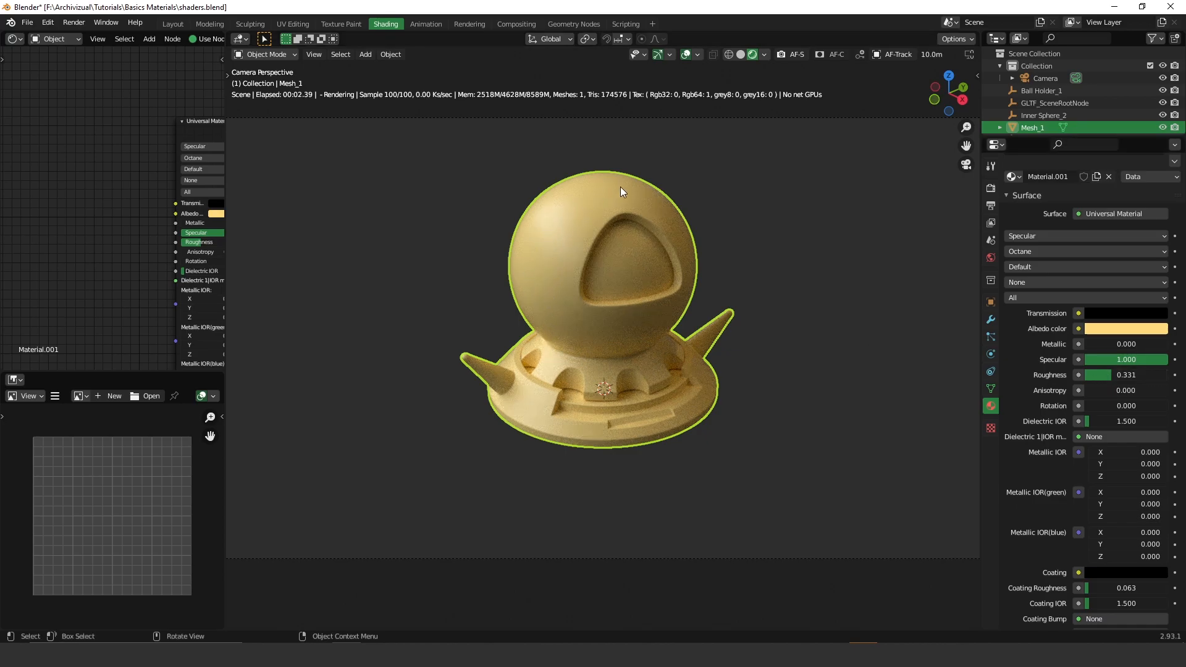
left_click_drag(1128, 376, 1089, 375)
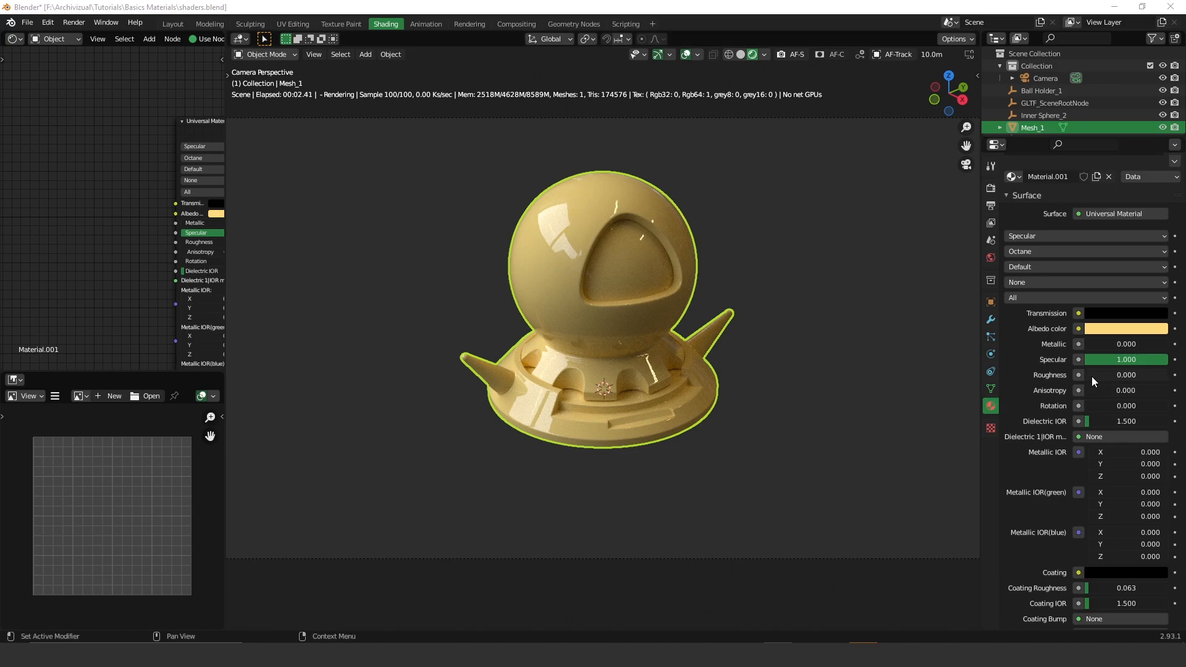
left_click_drag(1093, 376, 1129, 377)
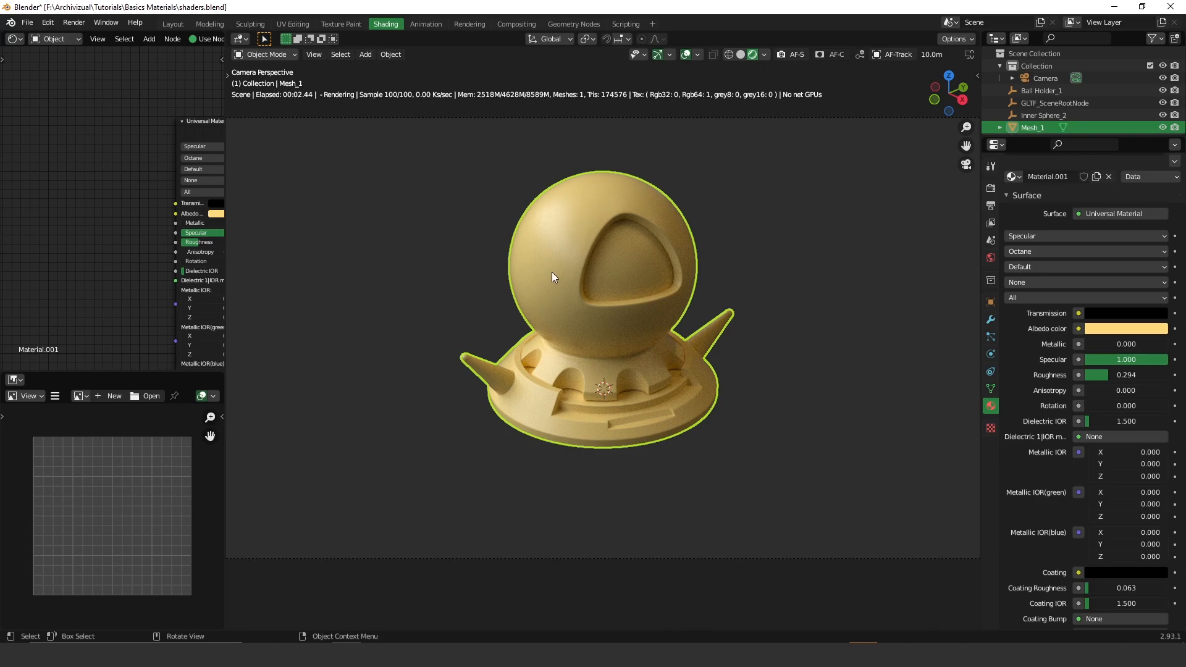
key("ctrl+s")
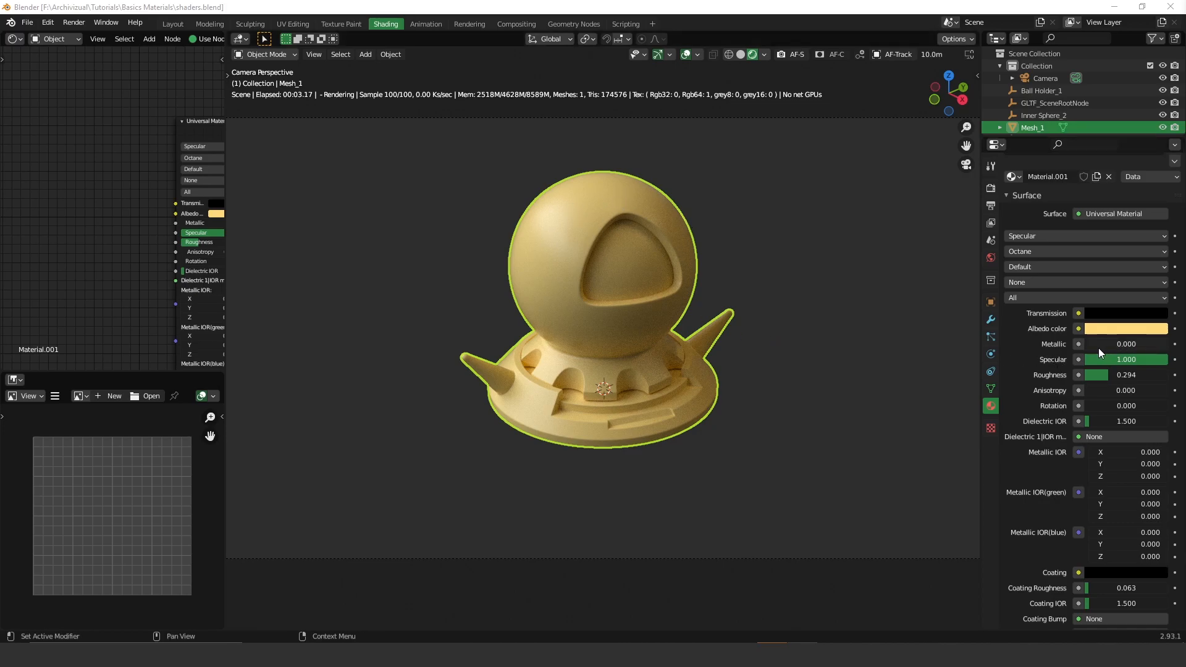
- Desaturate the Albedo to white, set Metallic to 1.000 and lower Roughness to 0.221
left_click(1106, 329)
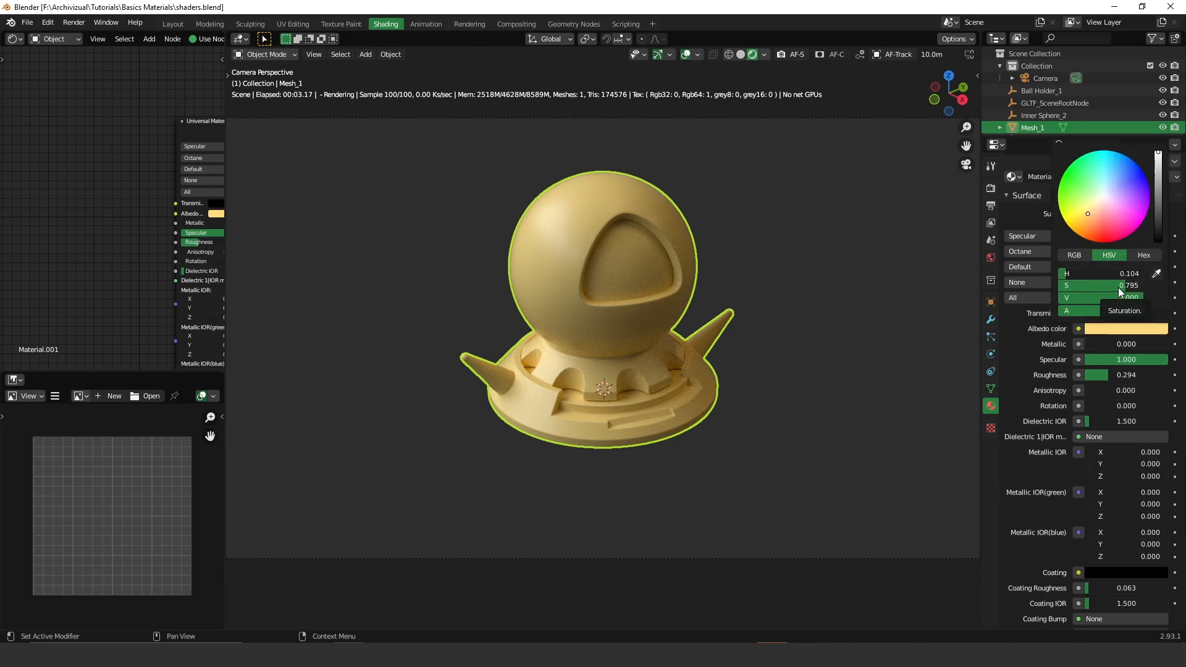
left_click_drag(1118, 287, 1050, 287)
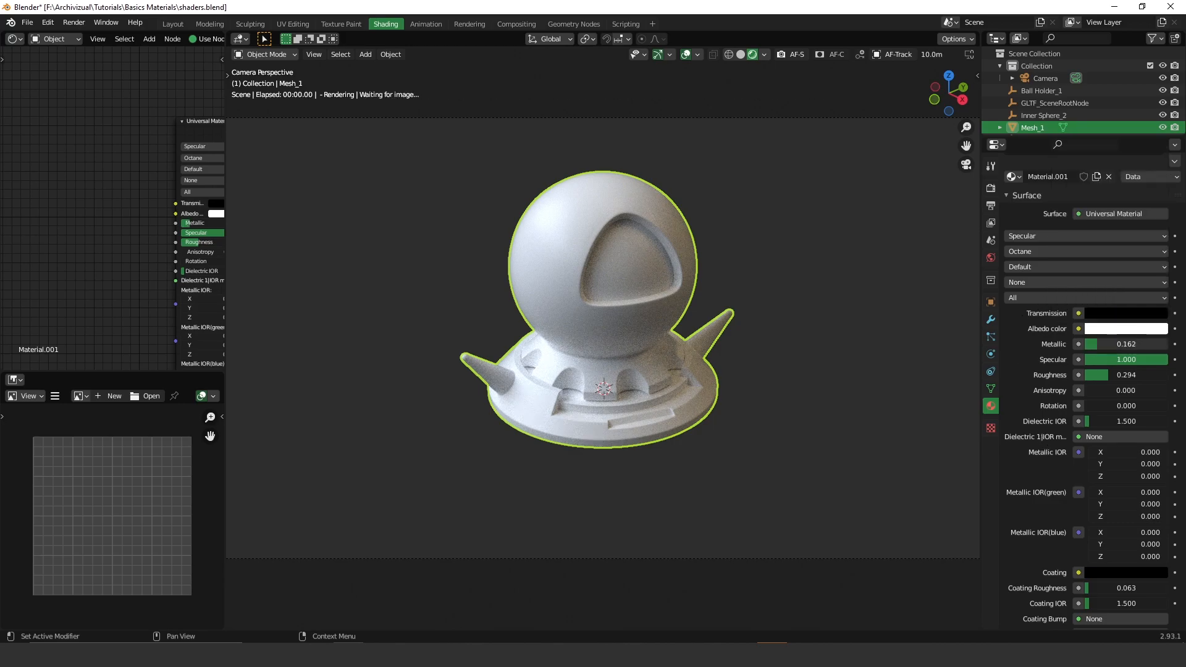
left_click_drag(1103, 341, 1168, 341)
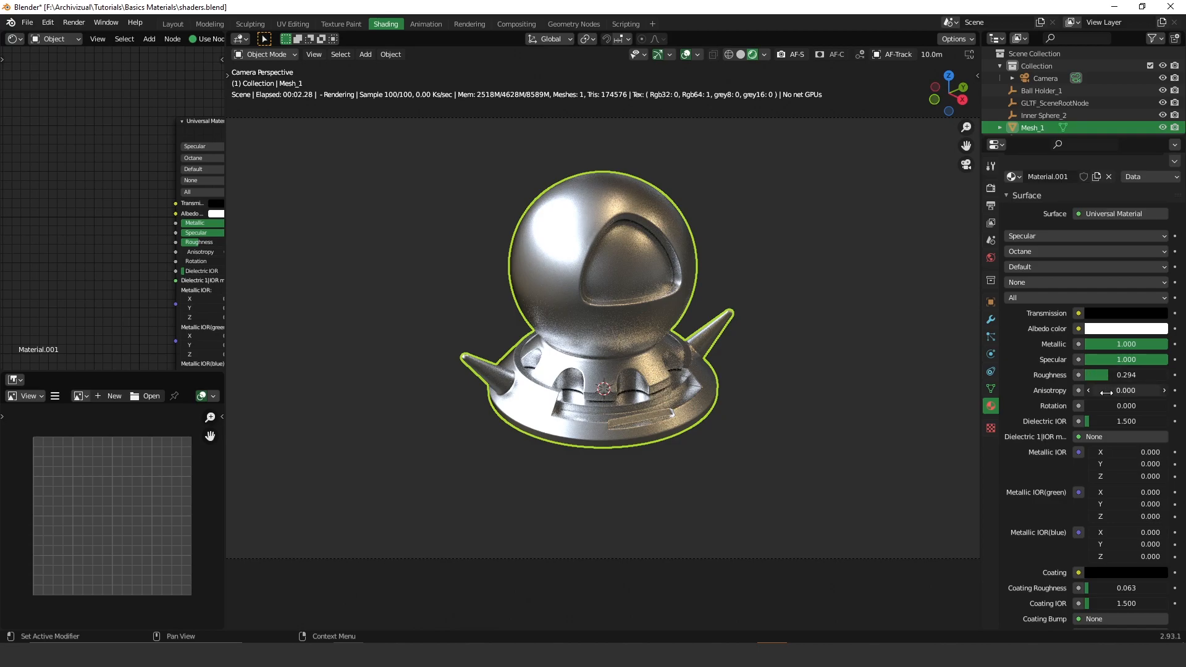
left_click_drag(1103, 378, 1103, 374)
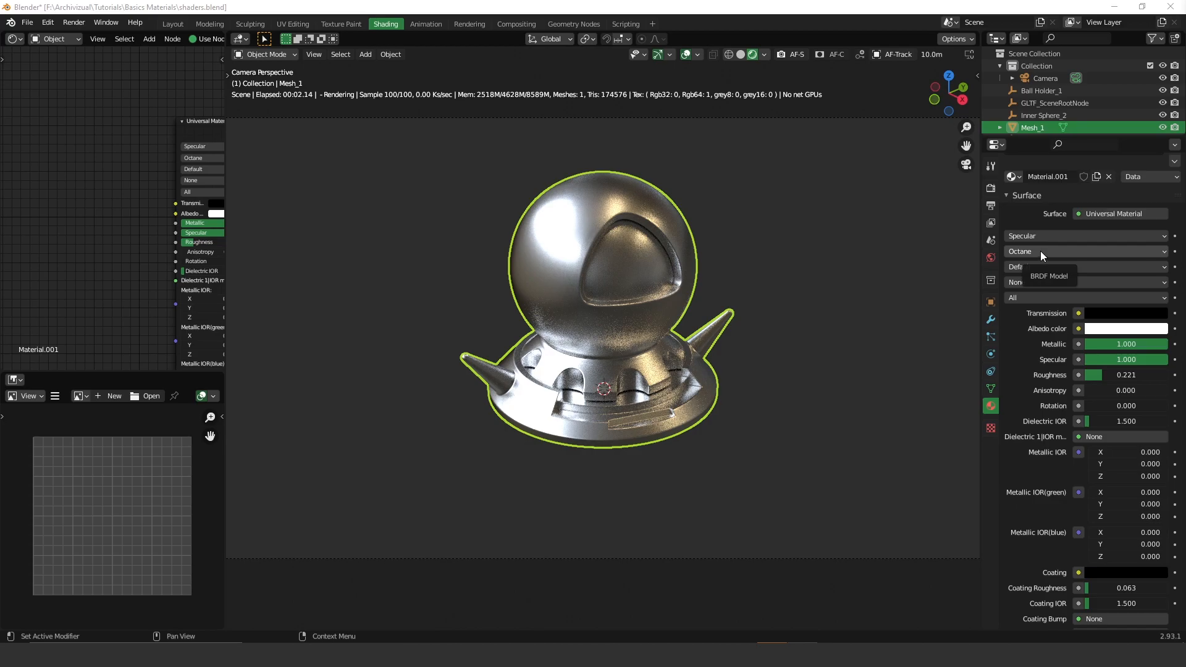
- Compare the Beckmann, GGX and Octane BRDF models, finally choosing Beckmann
left_click(1041, 251)
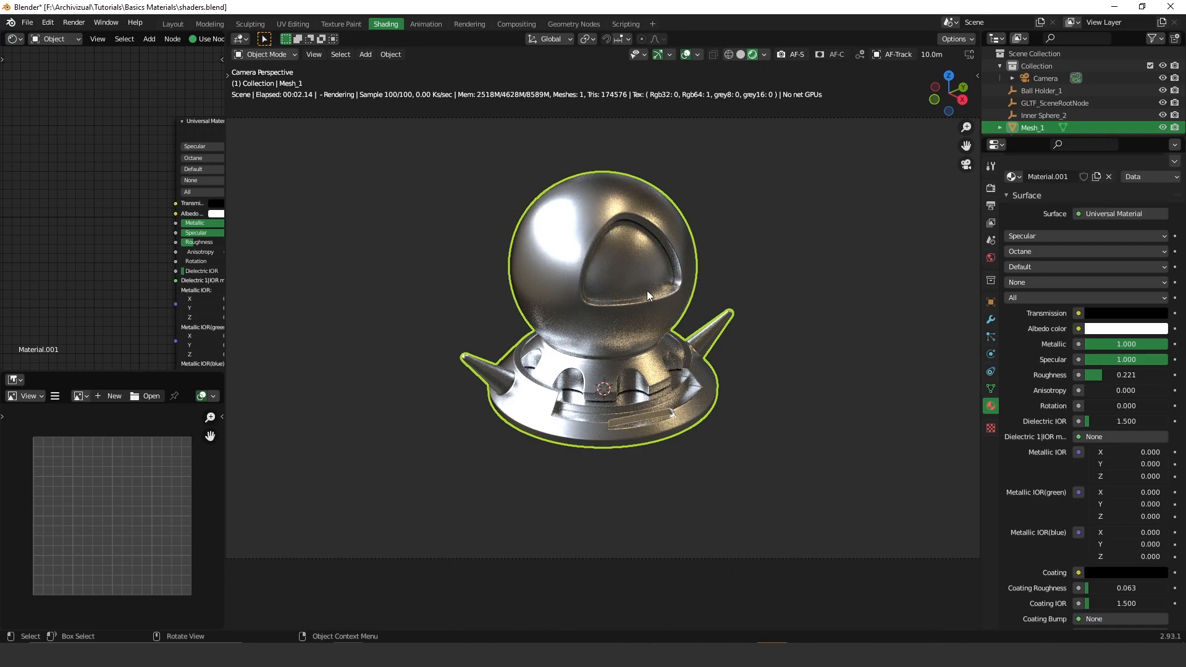
left_click(1029, 251)
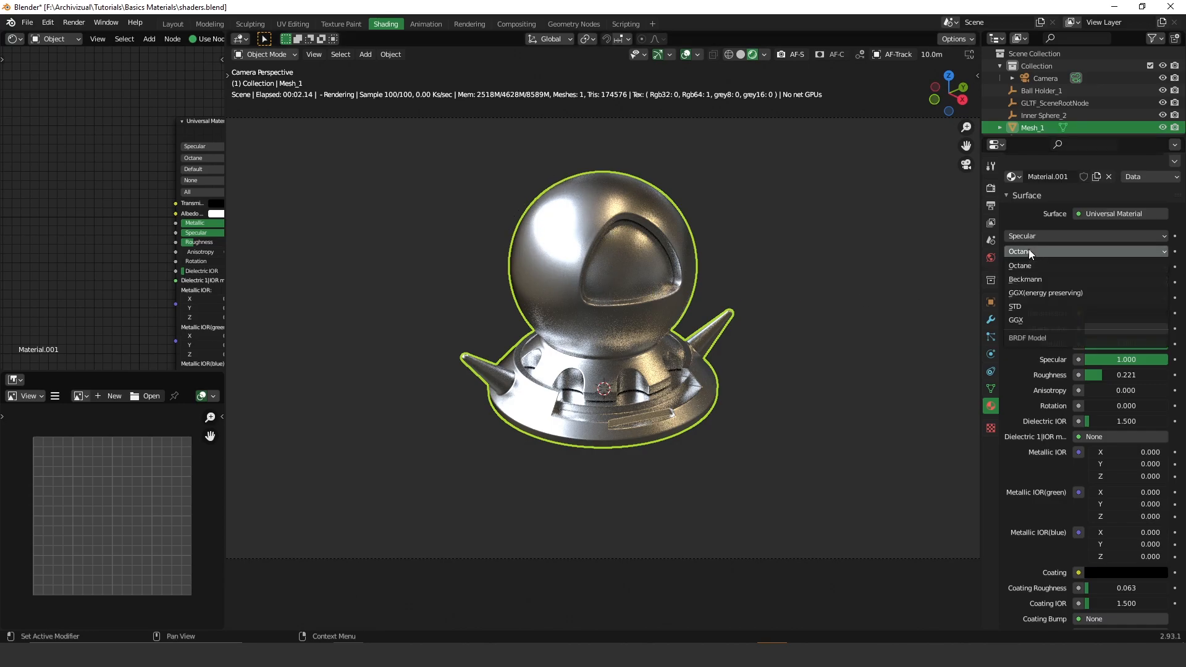
left_click(1052, 279)
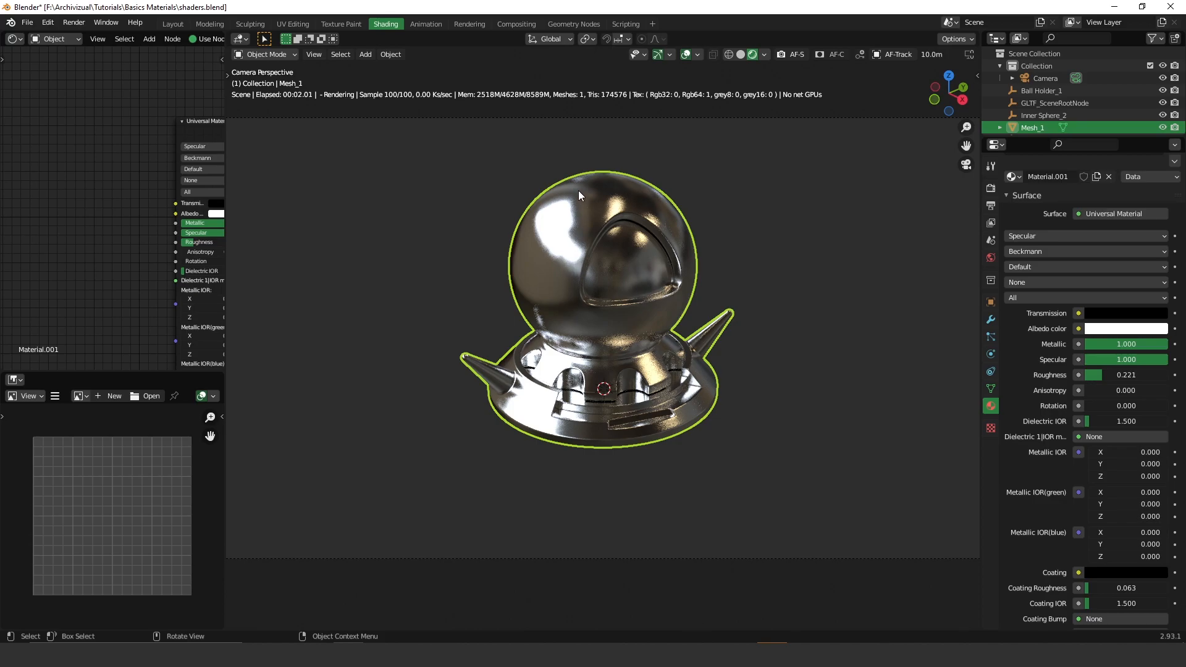
left_click(1025, 256)
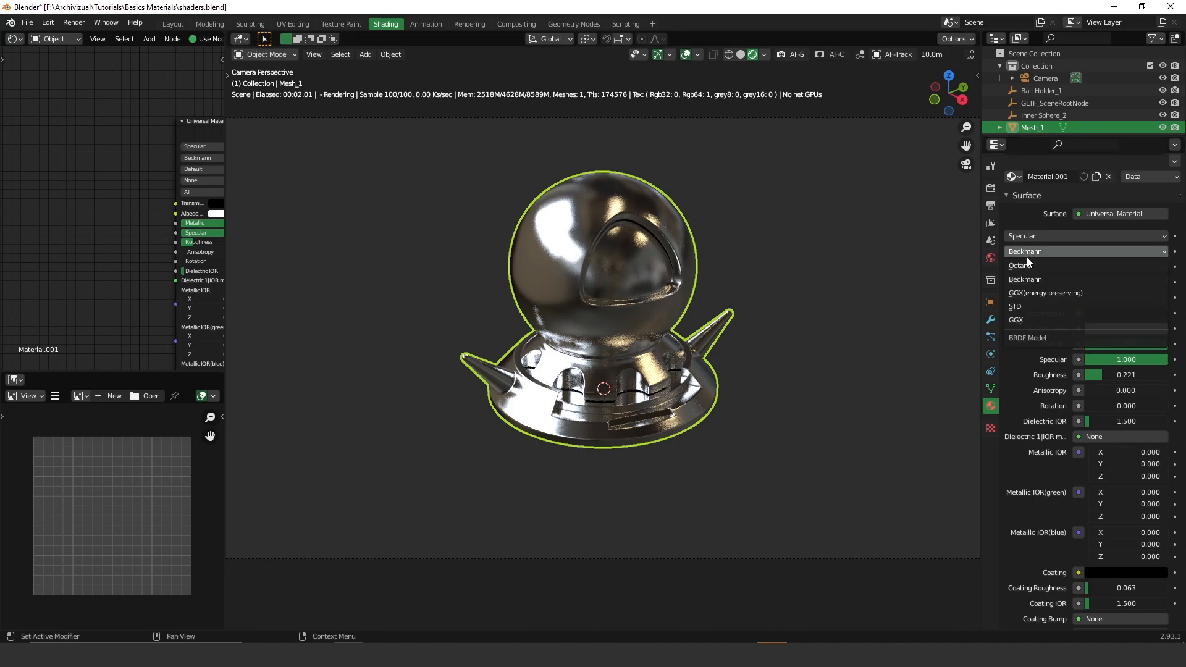
left_click(1022, 318)
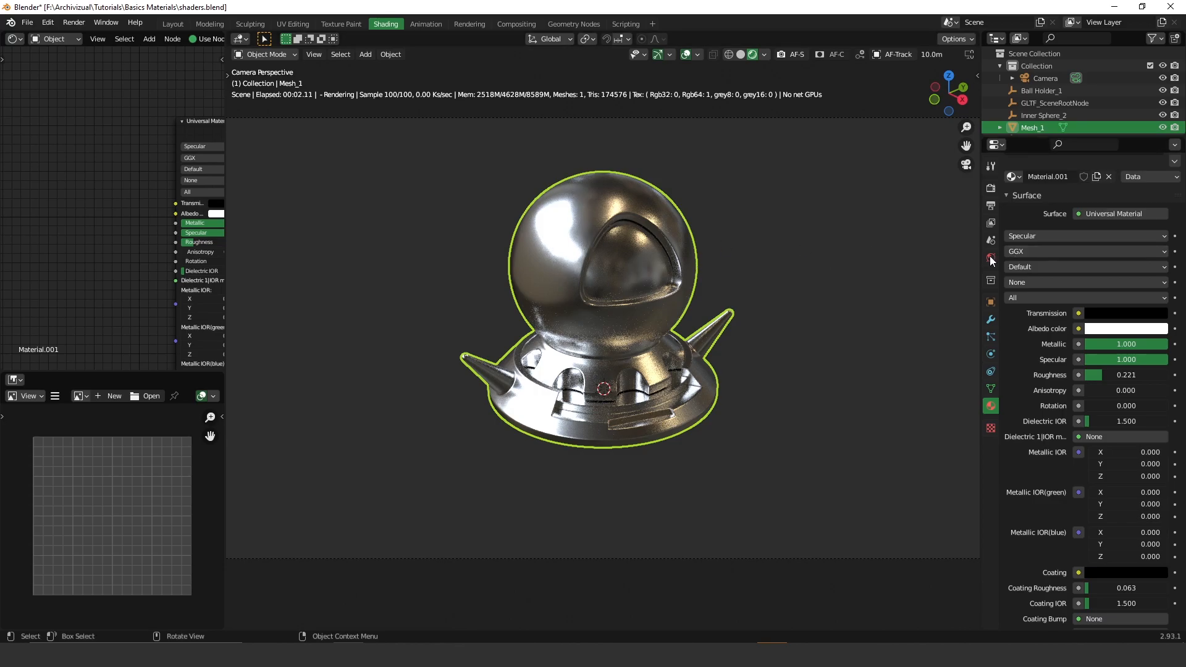
left_click(1046, 250)
left_click(1023, 265)
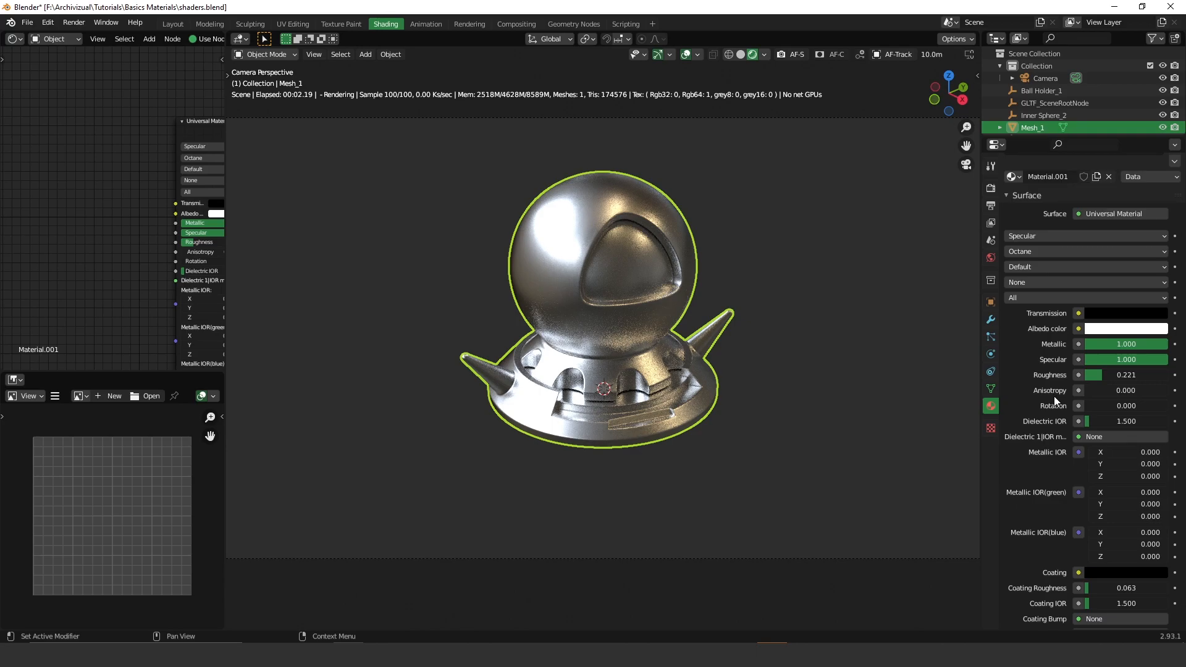
left_click(1014, 254)
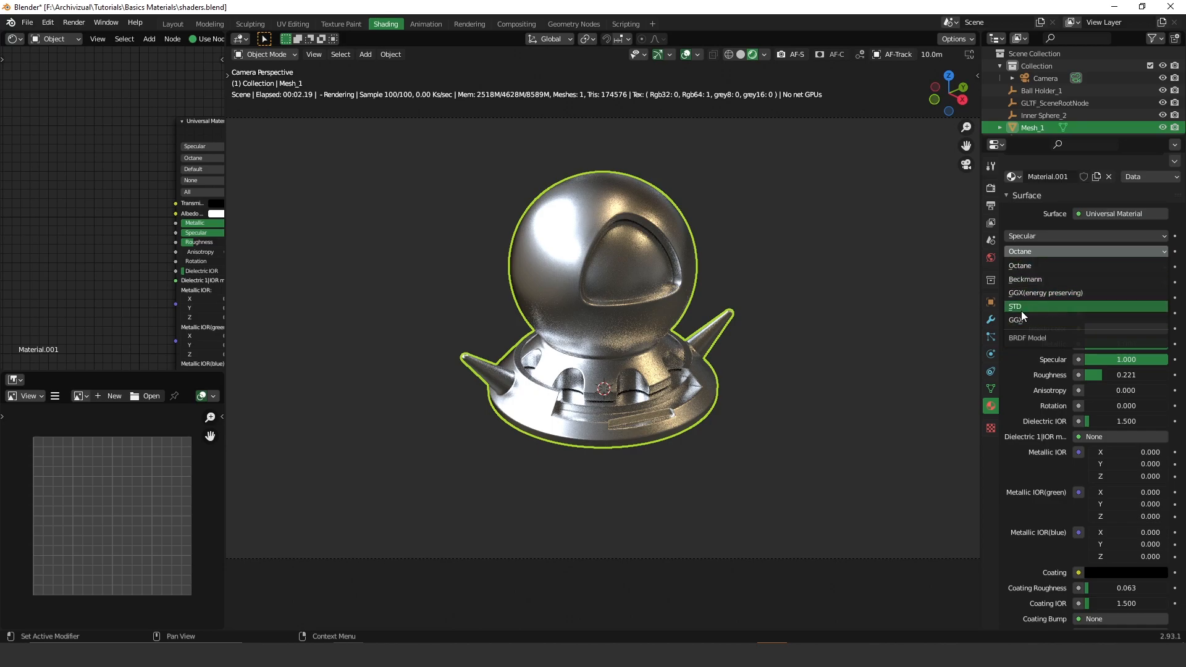
left_click(1036, 280)
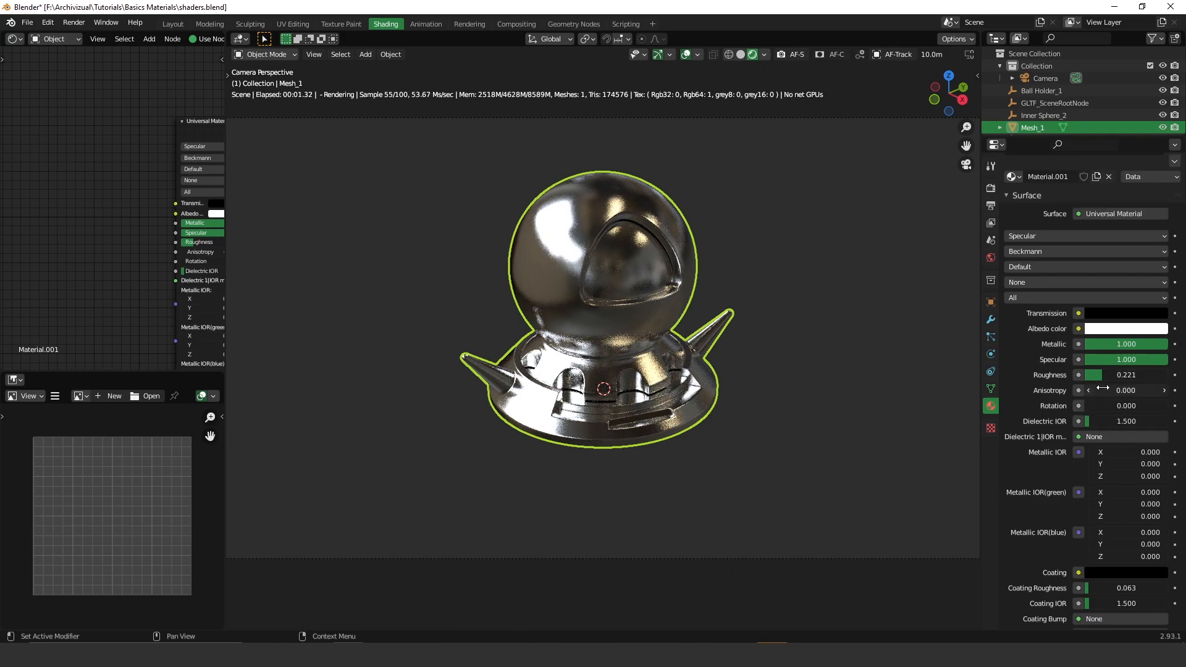
- Set Anisotropy to 1.000 after trying -1.000, Rotation to 0.235, then position the anisotropy reference images
mouse_move(1105, 391)
left_mouse_down()
mouse_move(1167, 391)
mouse_move(1094, 391)
left_mouse_up()
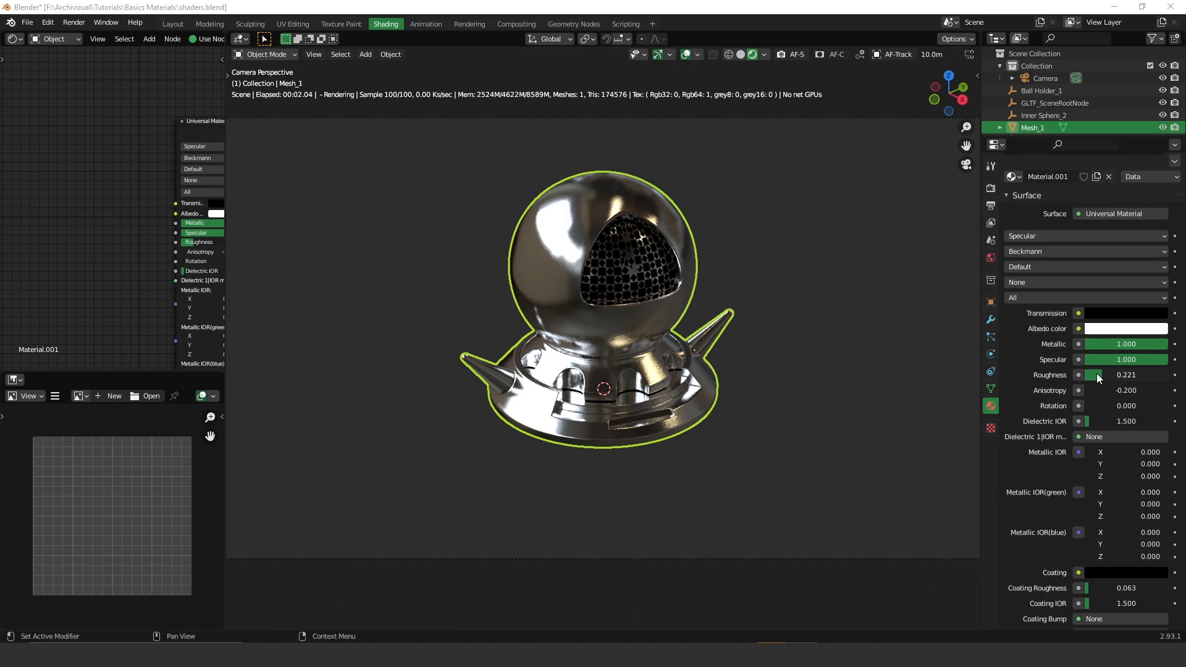
left_click_drag(1106, 389, 1051, 390)
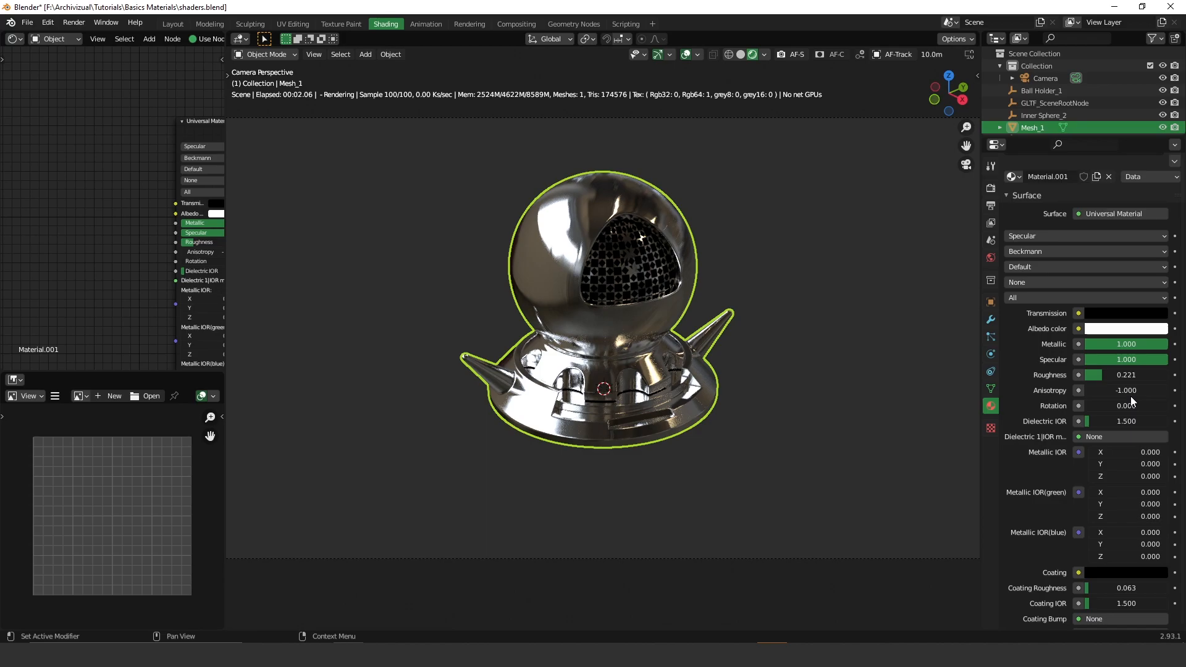
left_click_drag(1115, 390, 1168, 390)
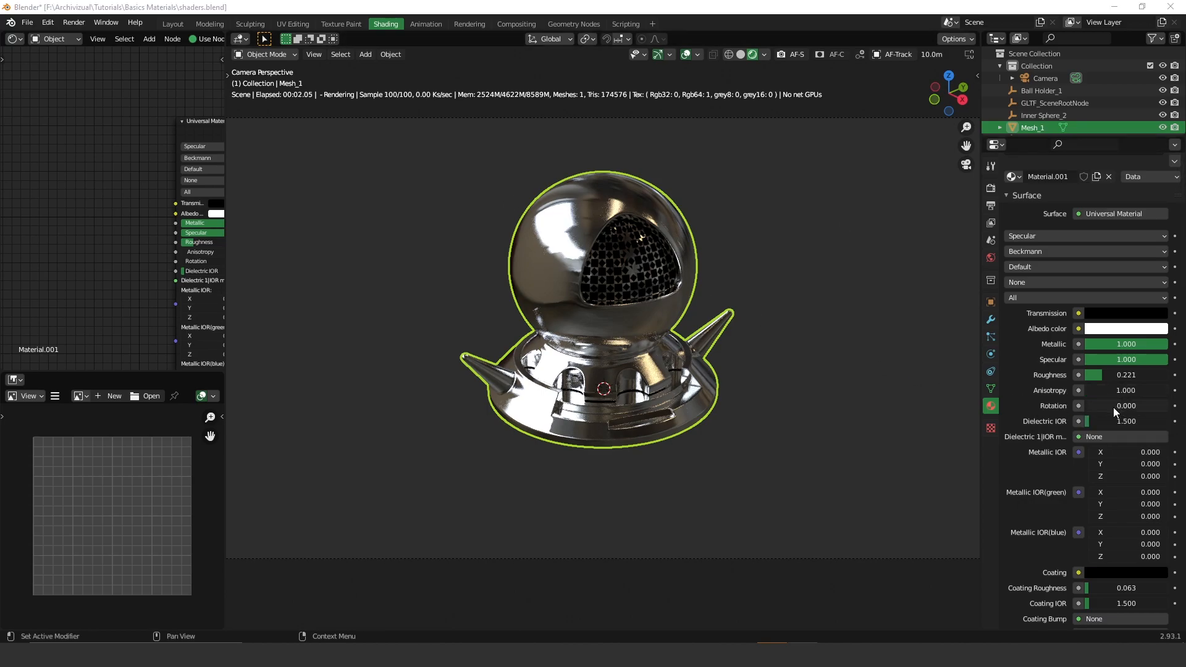
left_click_drag(1103, 406, 1167, 407)
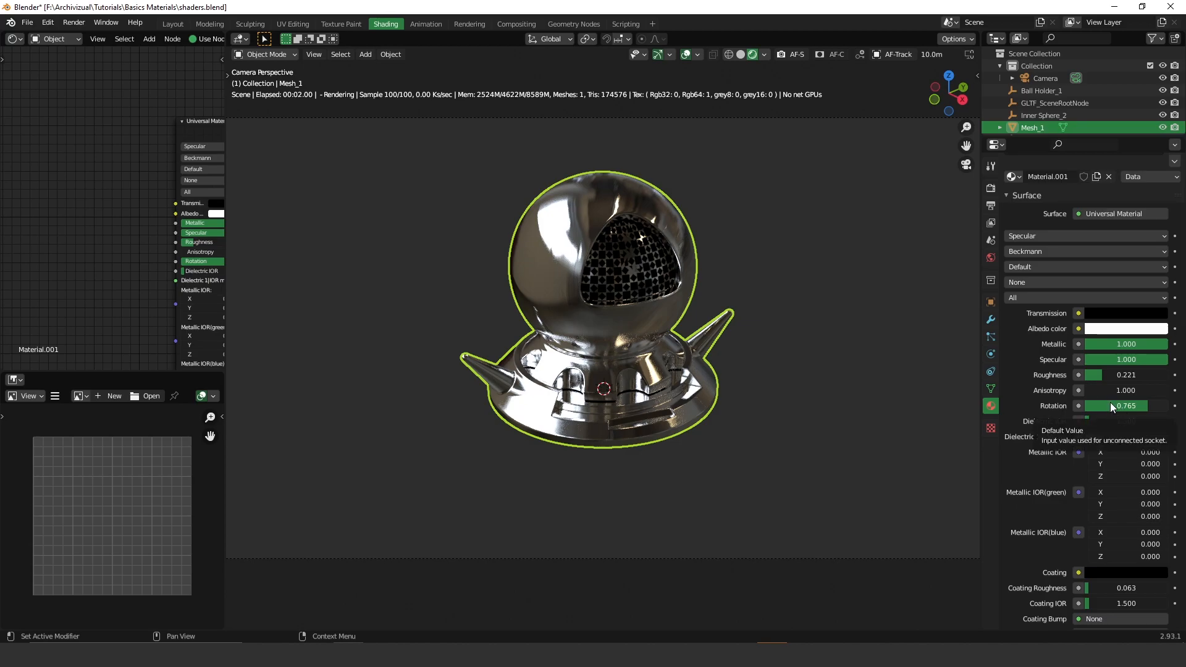
left_click_drag(1110, 404, 1076, 405)
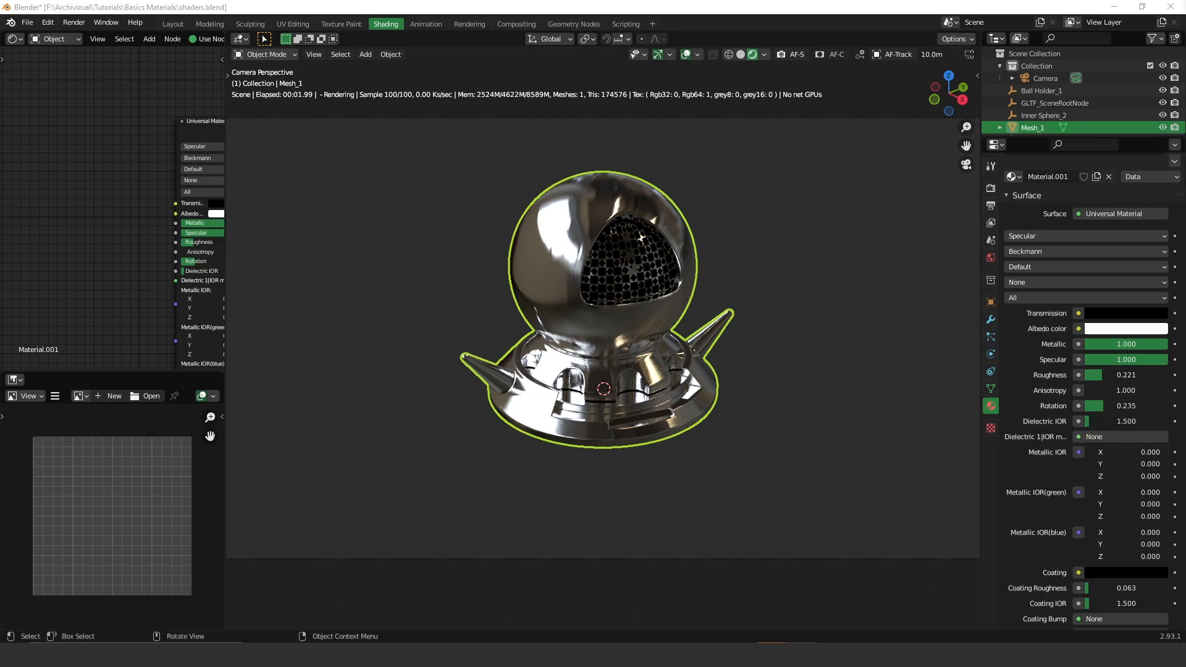
left_click_drag(1185, 56, 777, 41)
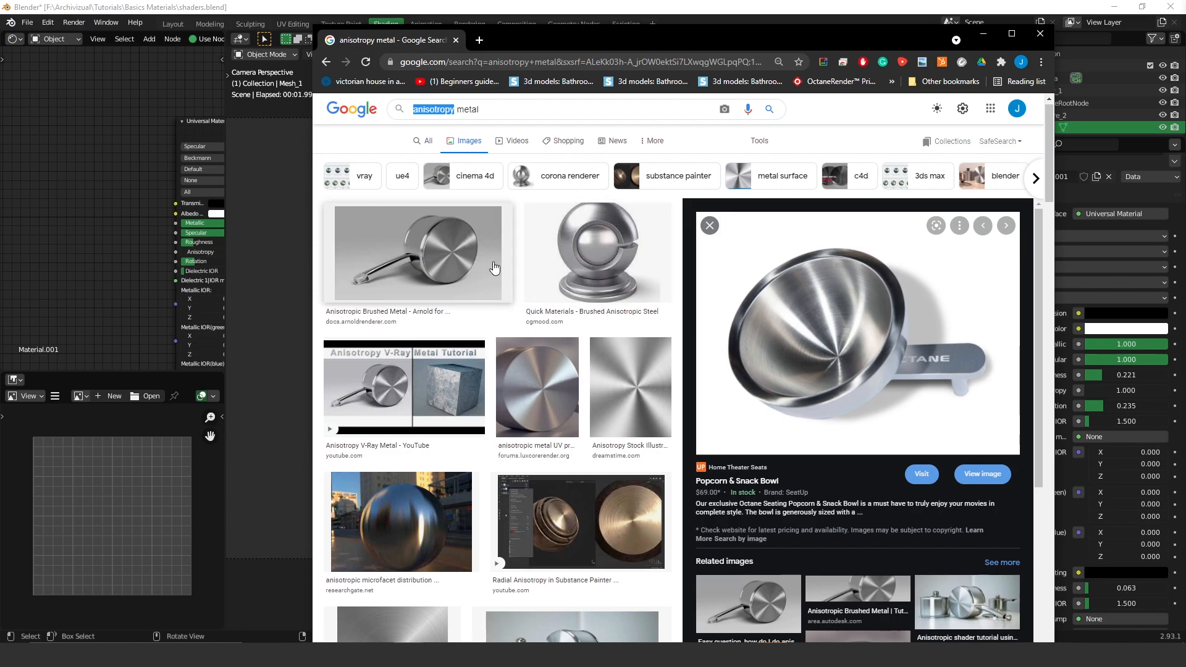
- Bring Blender's live render of the brushed-silver ball holder back in front of Chrome
left_click(1063, 378)
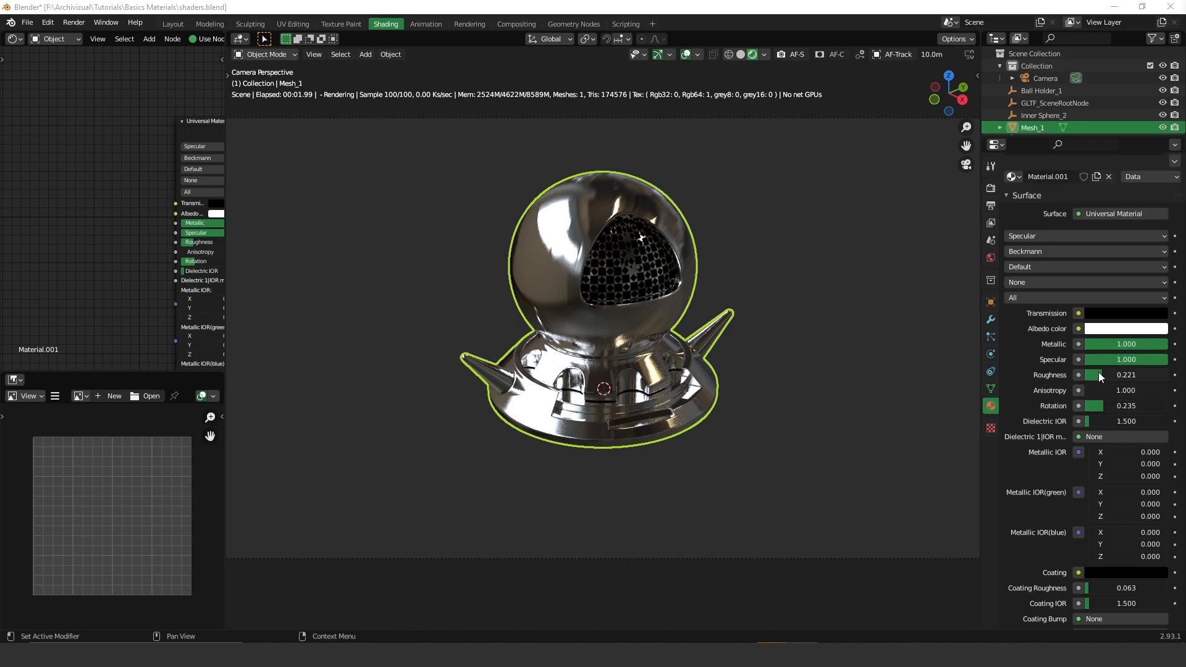
- Raise Roughness to 0.632, check the Chrome reference images, then set anisotropy Rotation to 0.493
left_click_drag(1103, 378, 1138, 377)
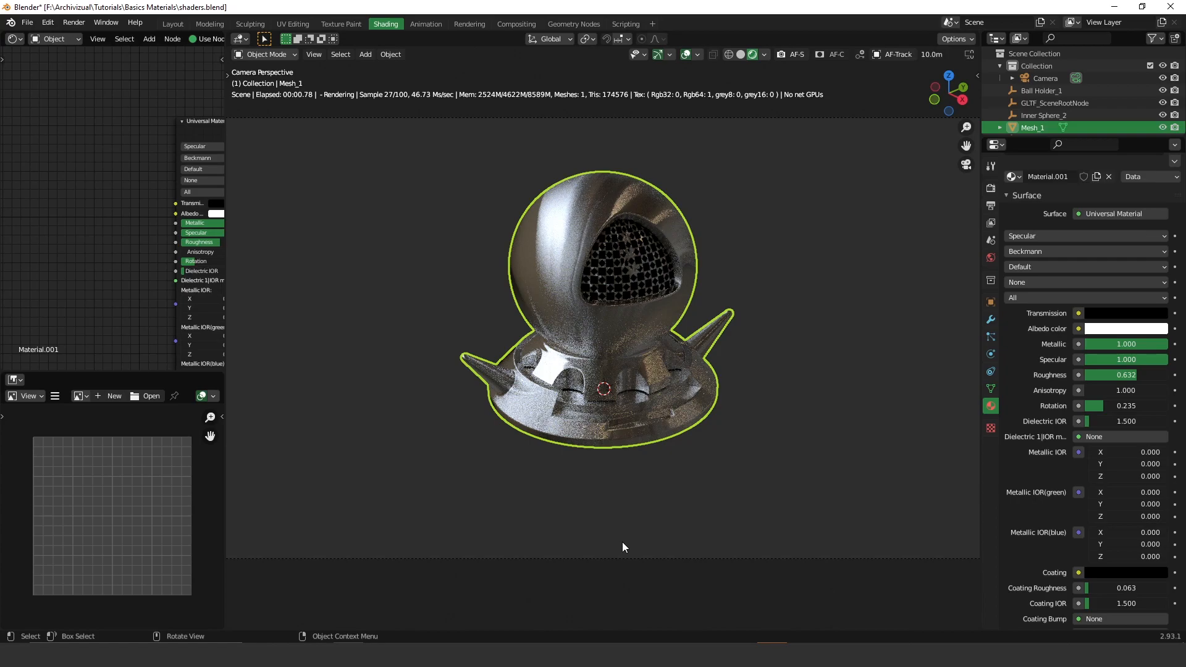
left_click(529, 611)
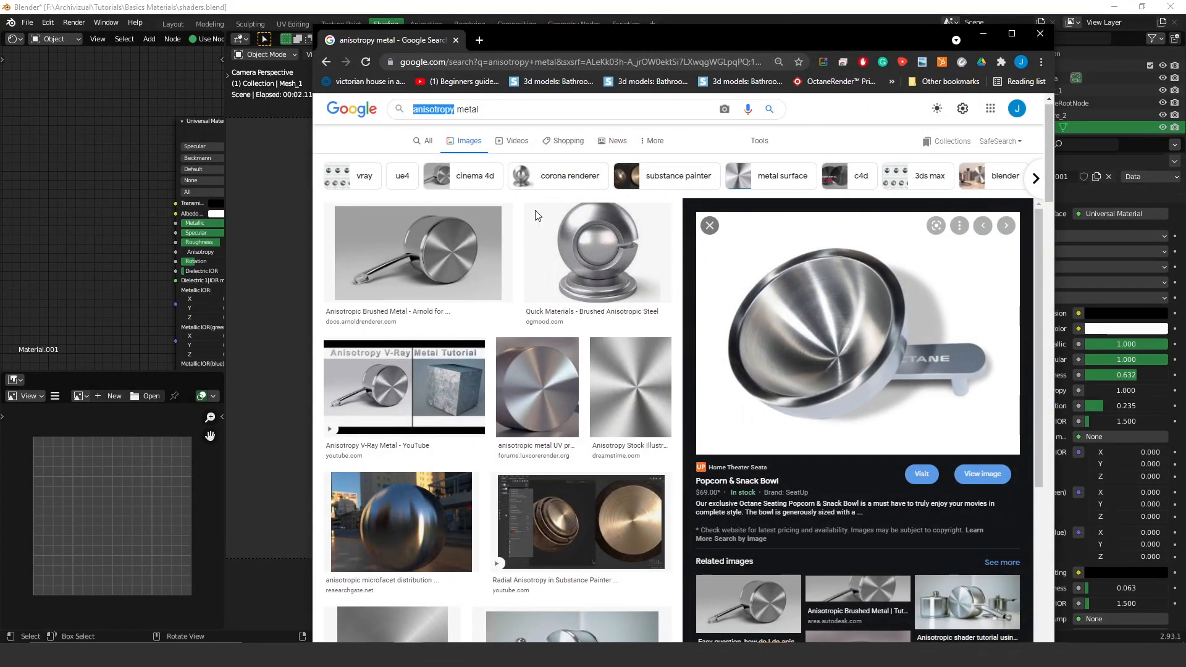
left_click(981, 35)
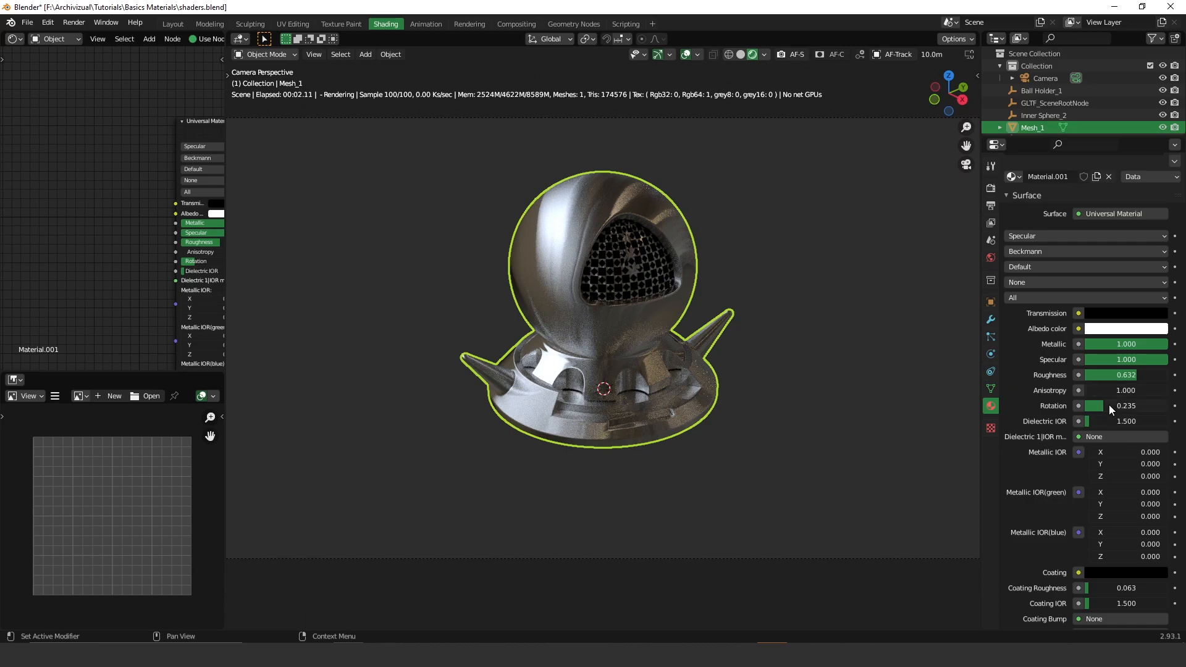
left_click_drag(1099, 406, 1131, 406)
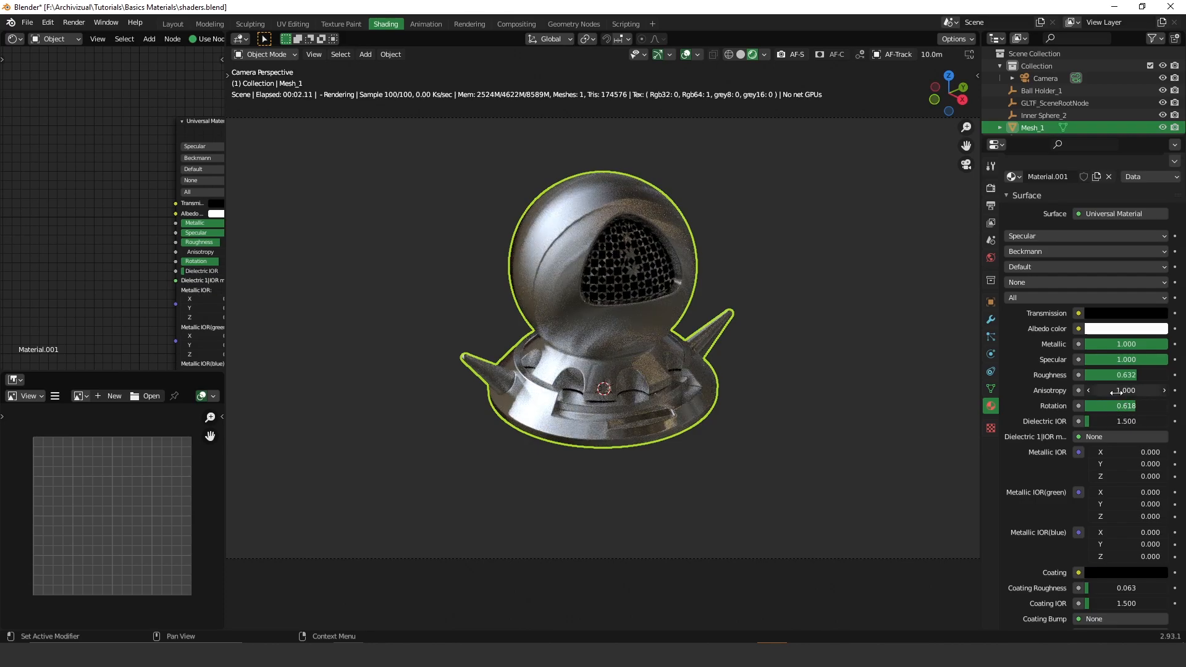
left_click_drag(1119, 385, 1093, 409)
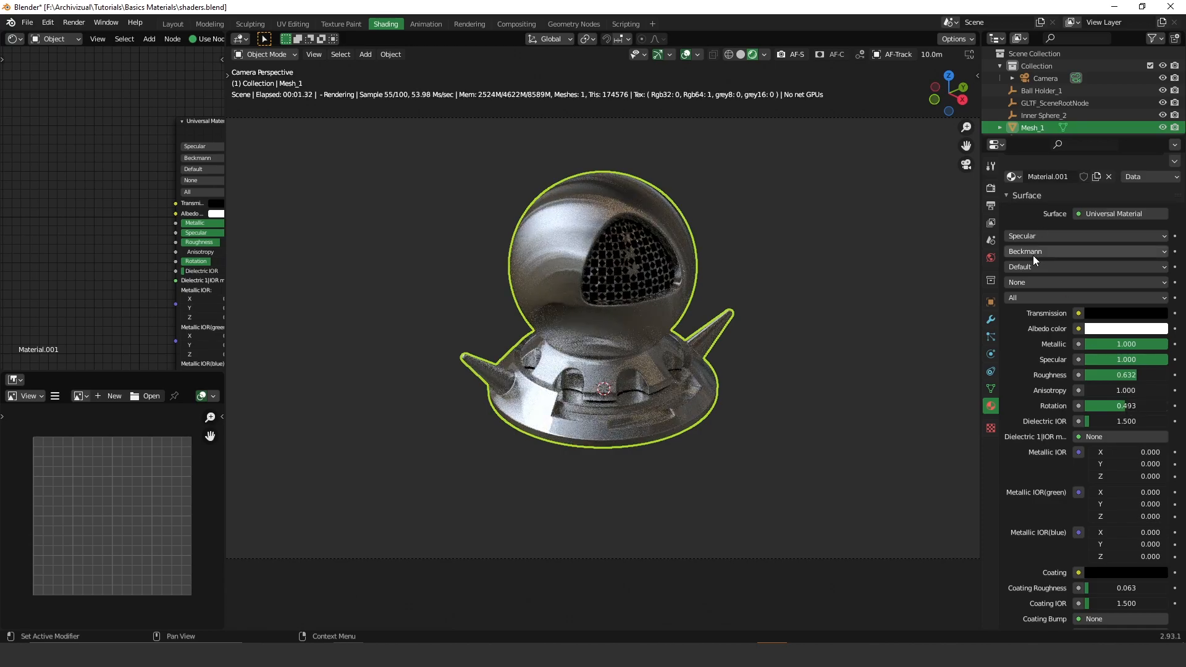
- Switch the BRDF model to GGX (energy preserving), then raise the anisotropy Rotation to about 0.610
left_click(1036, 251)
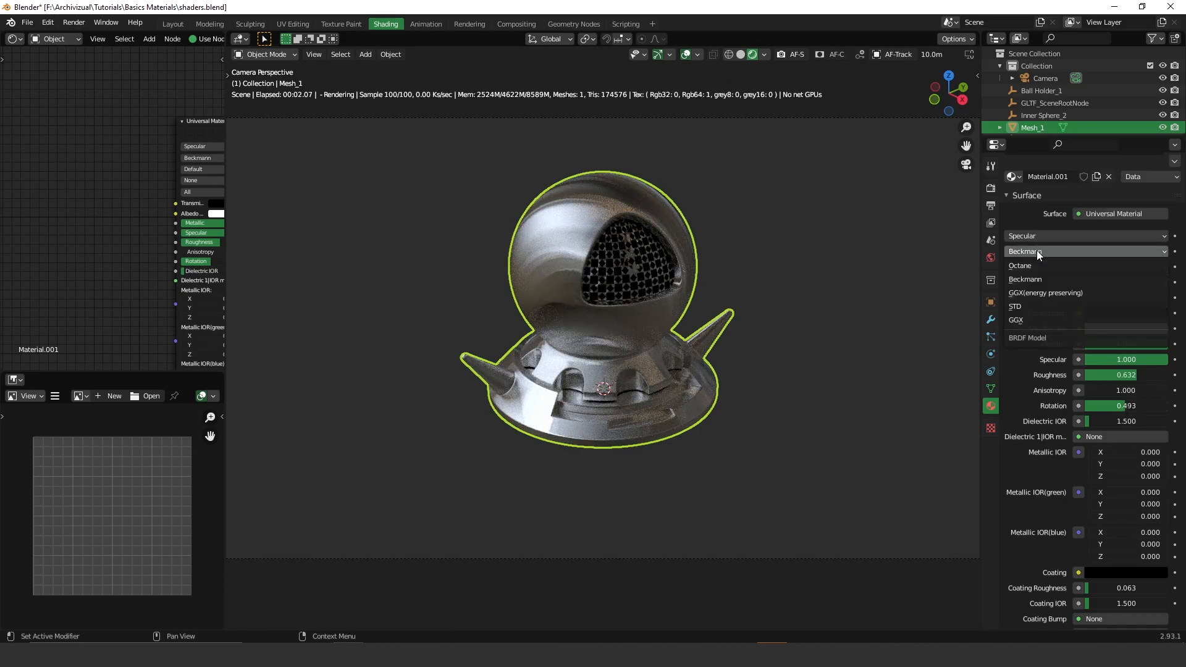
left_click(1022, 320)
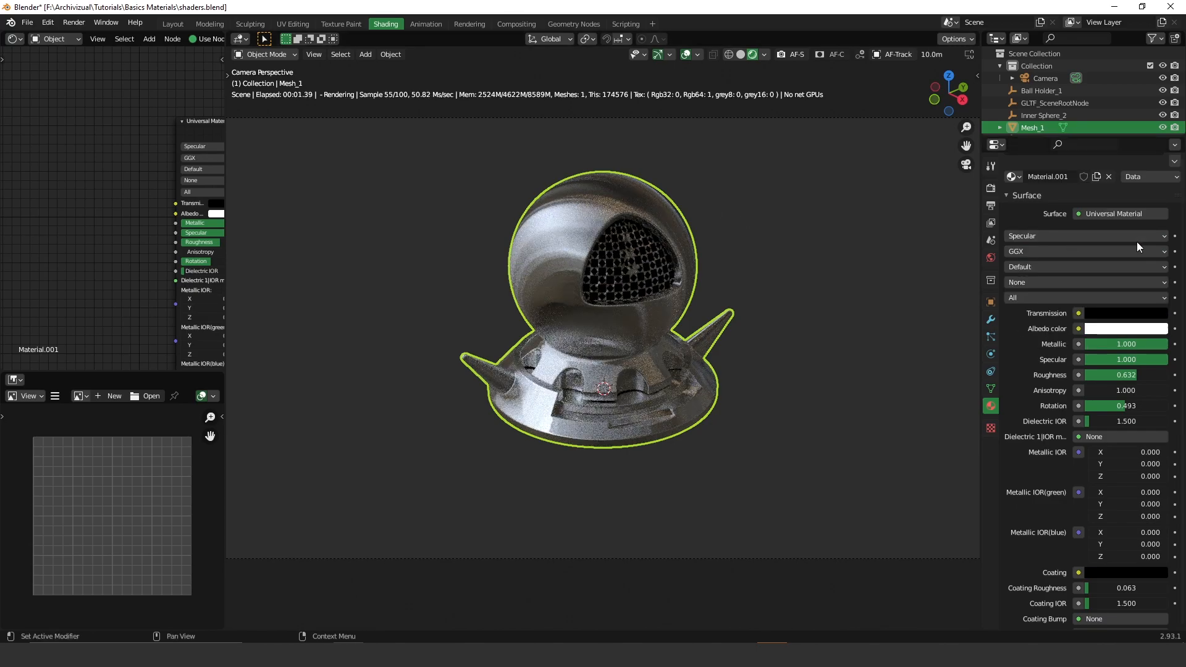
left_click(1058, 251)
left_click(1042, 292)
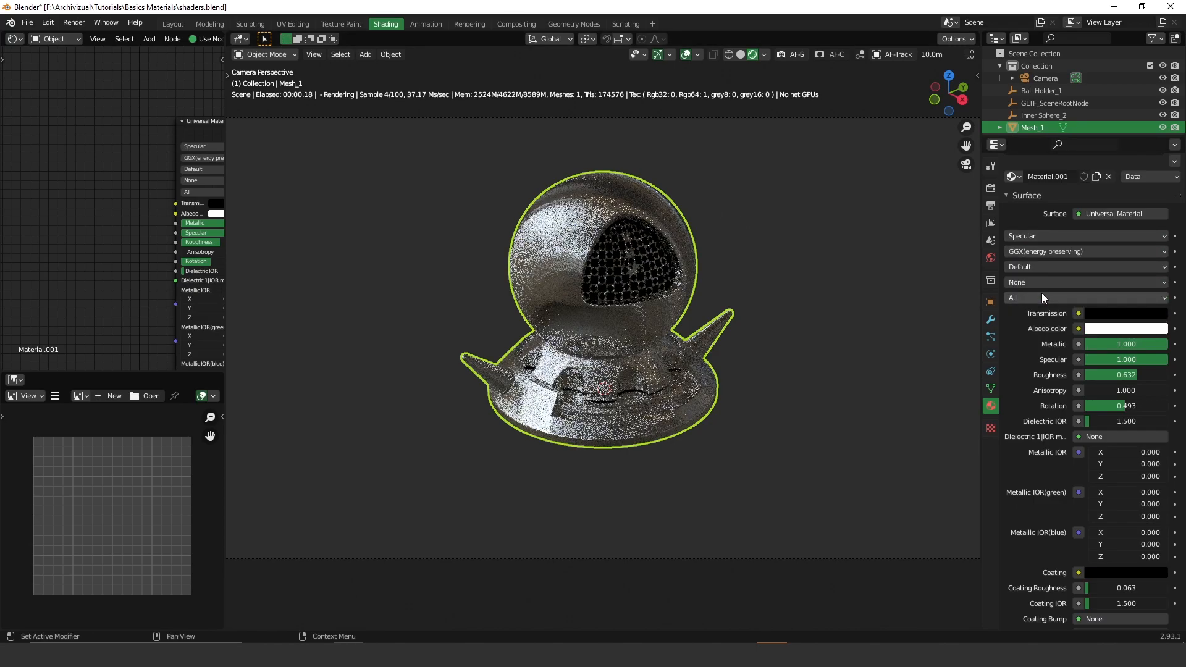
left_click_drag(1106, 406, 1118, 344)
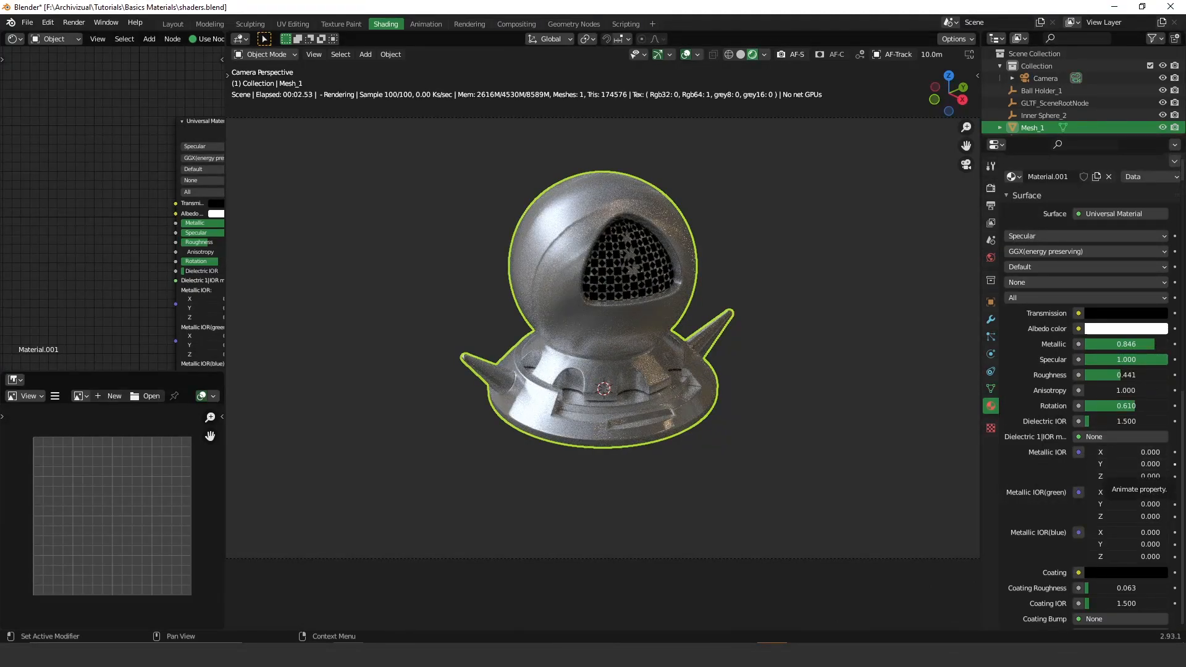
- Save shaders.blend with Ctrl+S, keeping Anisotropy 1.000 and Specular 1.000
key("ctrl+s")
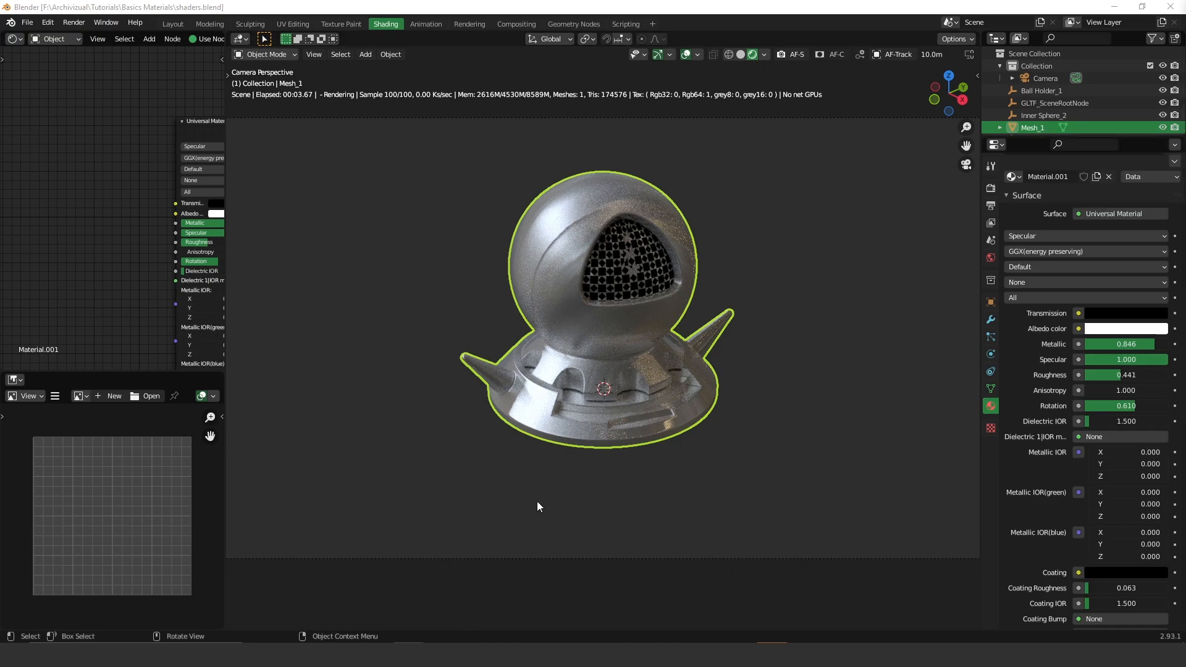
left_click(538, 622)
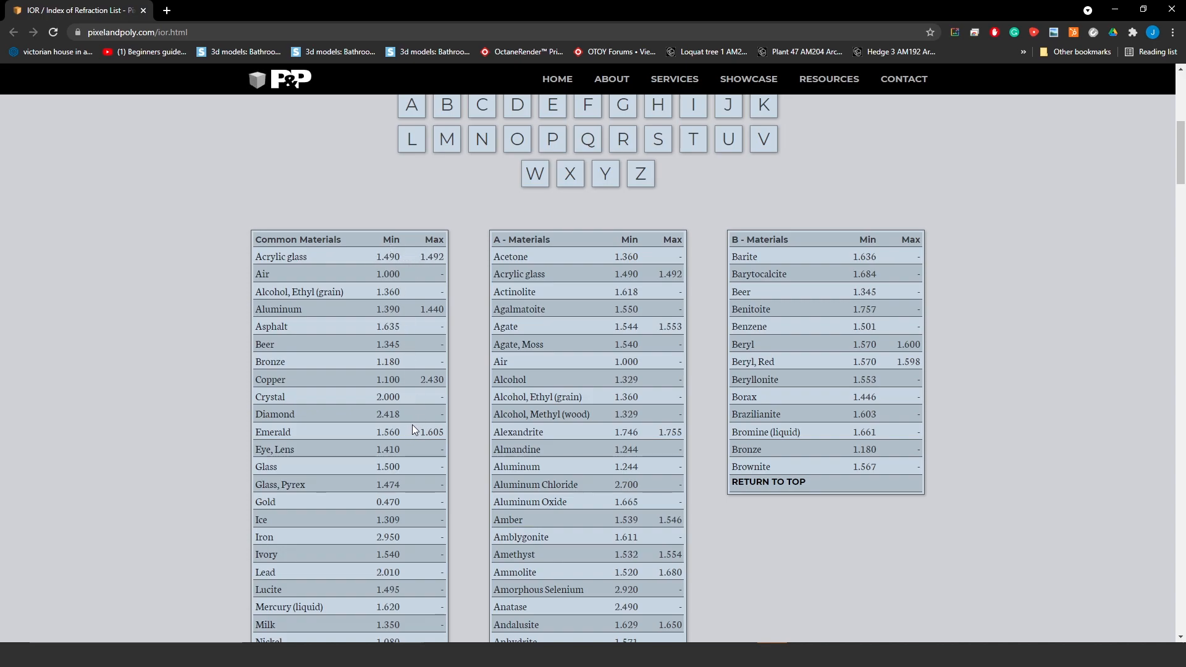
scroll(412, 426, "down", 5)
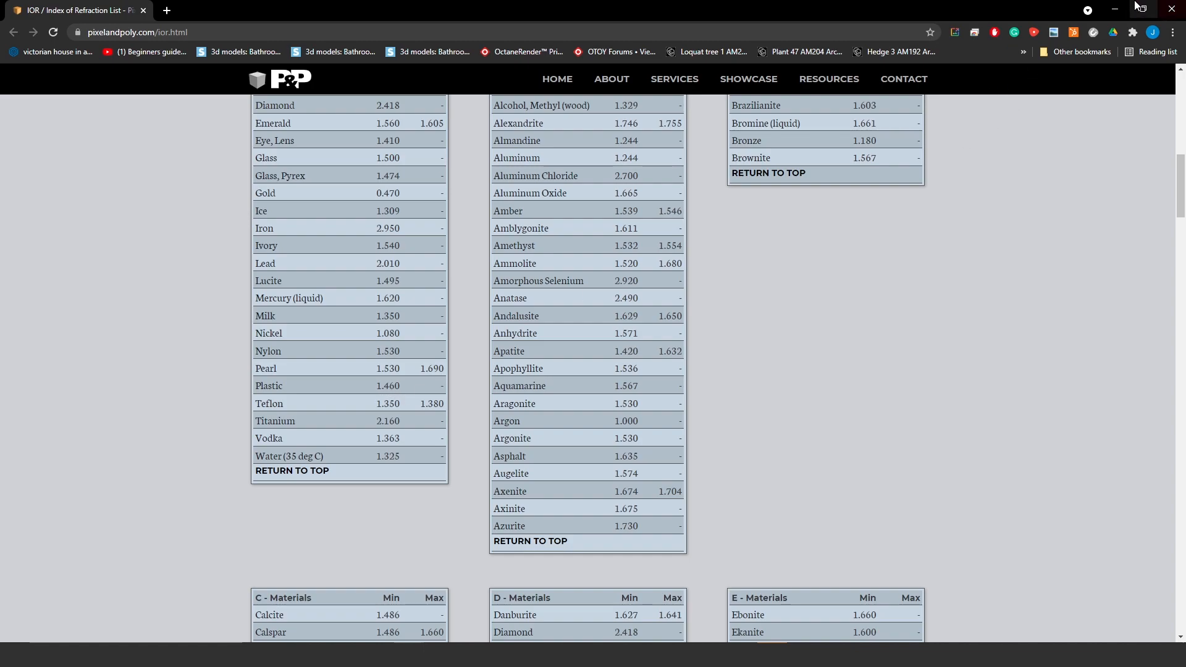
left_click(1116, 8)
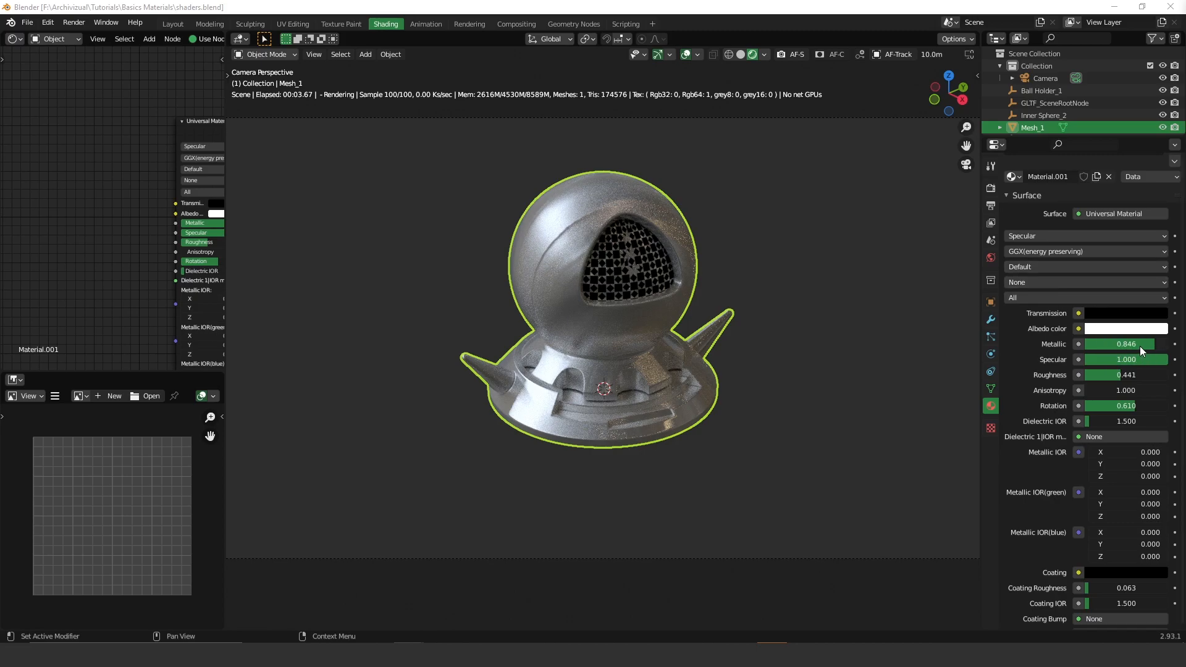
- Set Metallic to 0 and darken the Albedo colour to a mid grey
left_click_drag(1148, 343, 1084, 343)
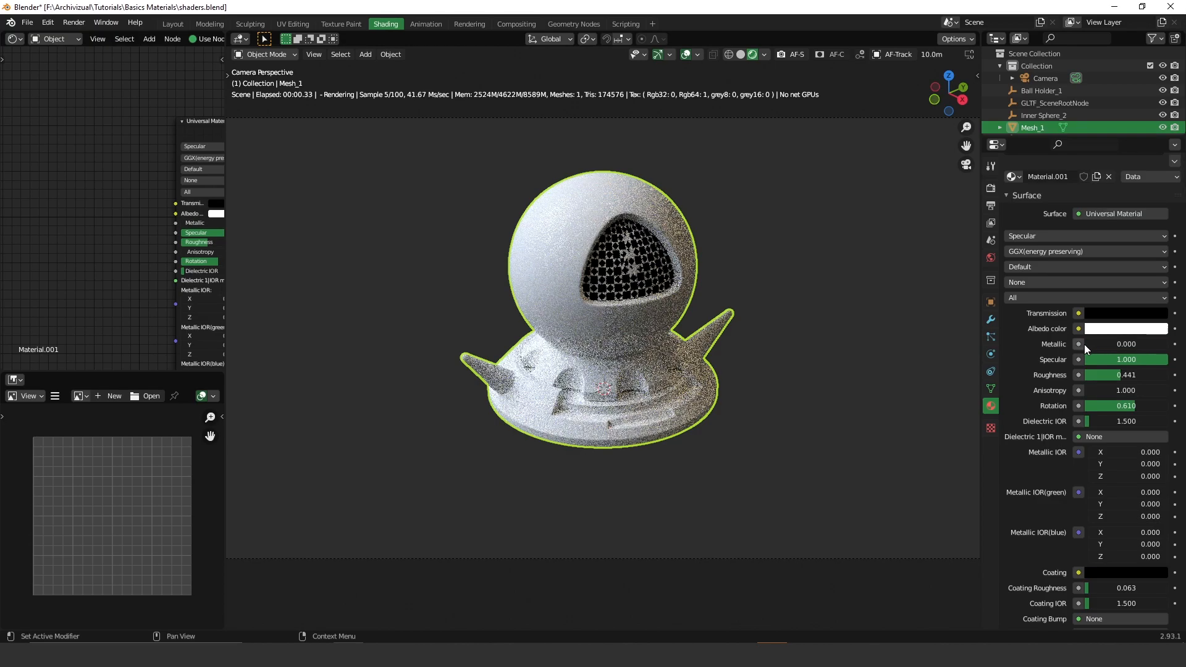
left_click(1134, 330)
left_click_drag(1158, 156, 1159, 207)
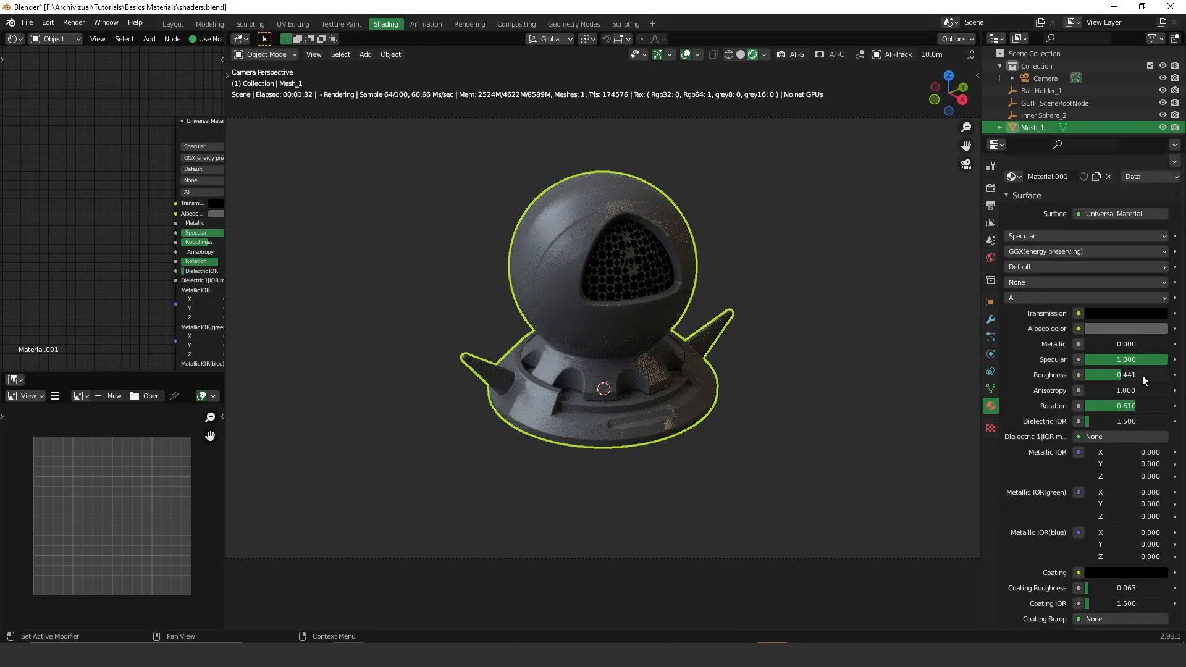
- Set Roughness, Anisotropy and anisotropic Rotation all to 0 for a smooth glossy finish
left_click_drag(1129, 378, 1086, 379)
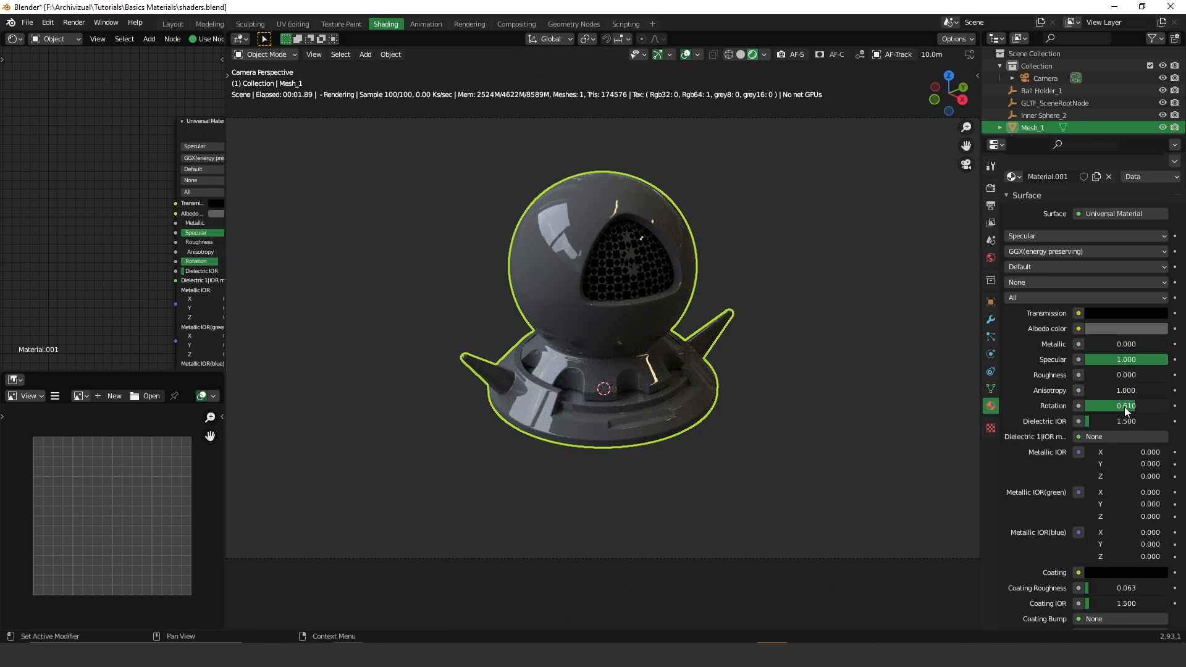
left_click(1125, 391)
type("0")
key("Return")
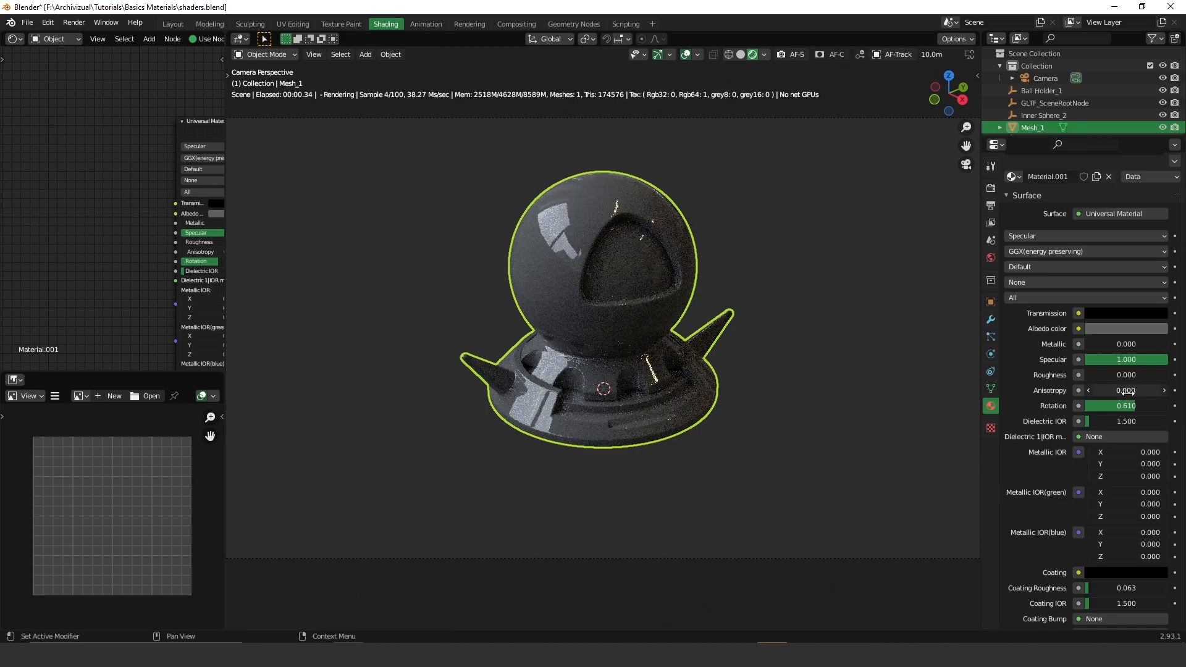
left_click_drag(1133, 406, 1085, 408)
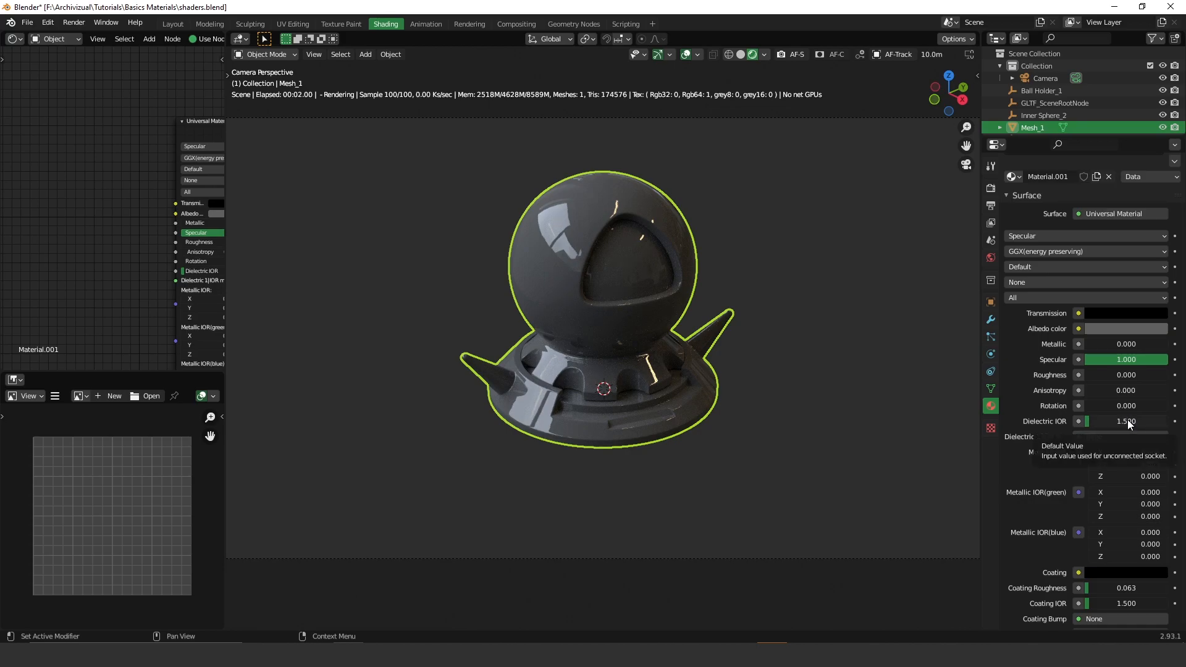
- Enter a Dielectric IOR of 1.460, the Plastic value from the IOR reference list
double_click(1128, 423)
type("1")
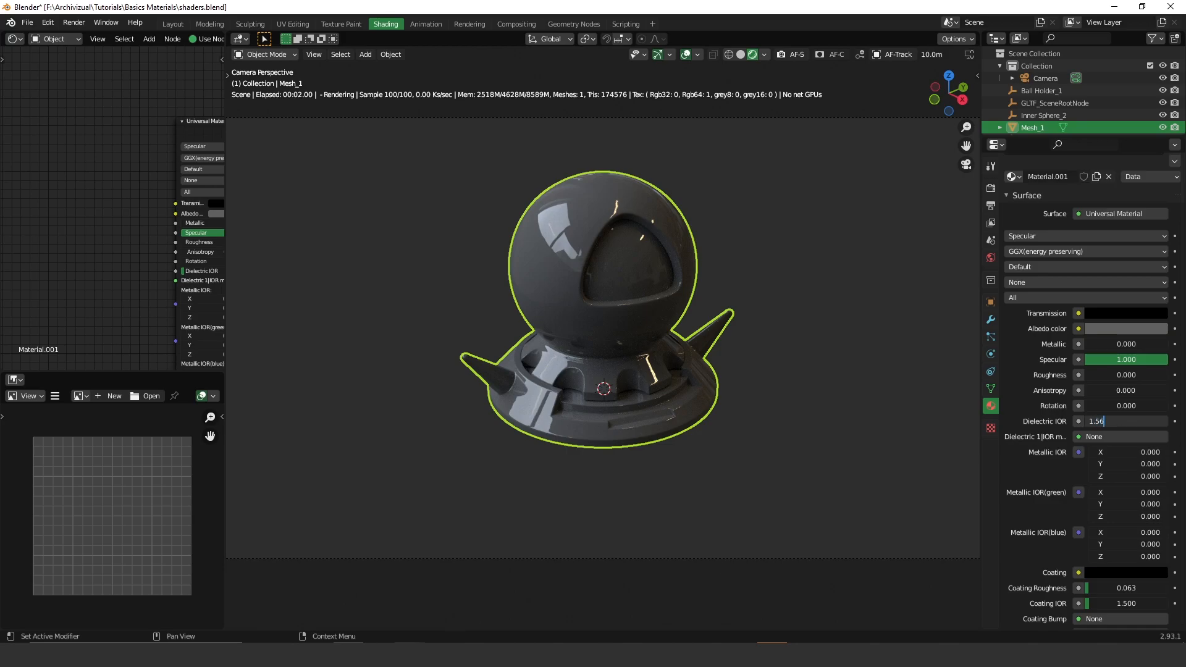
left_click(551, 599)
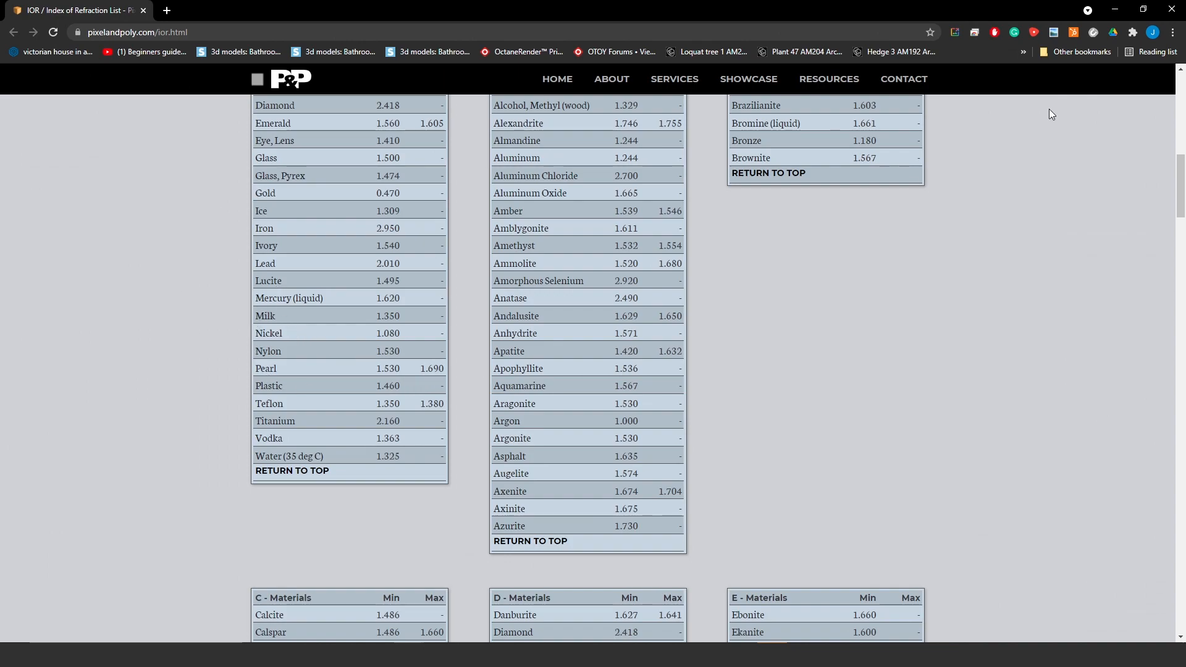
left_click(1115, 10)
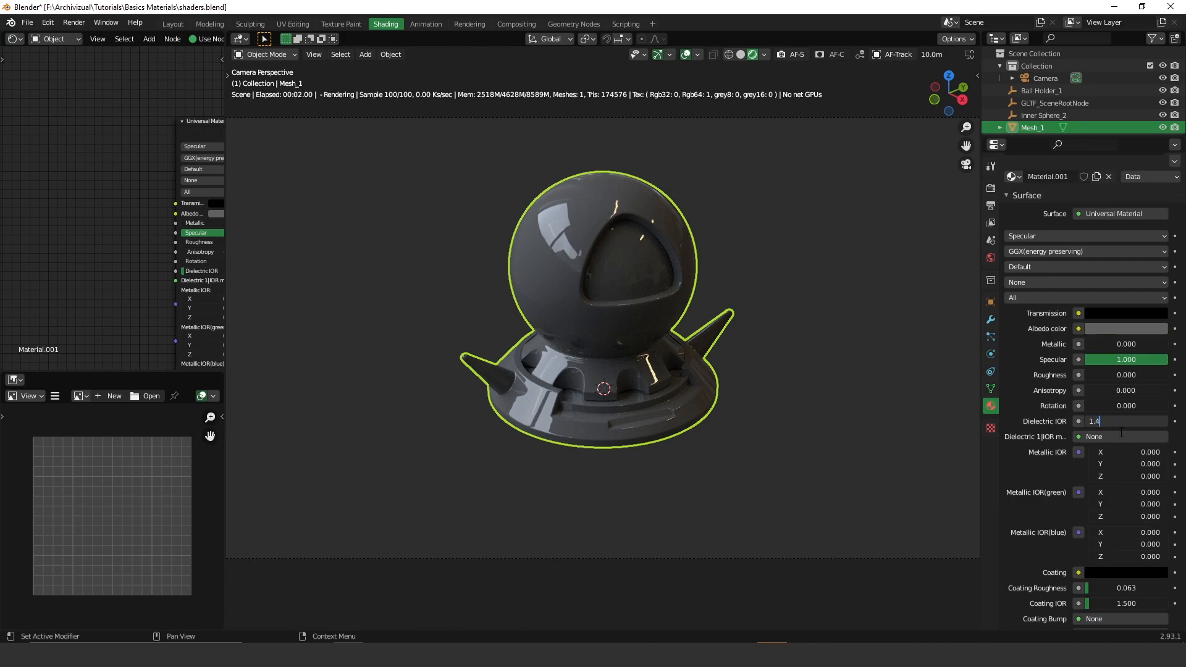
key("Return")
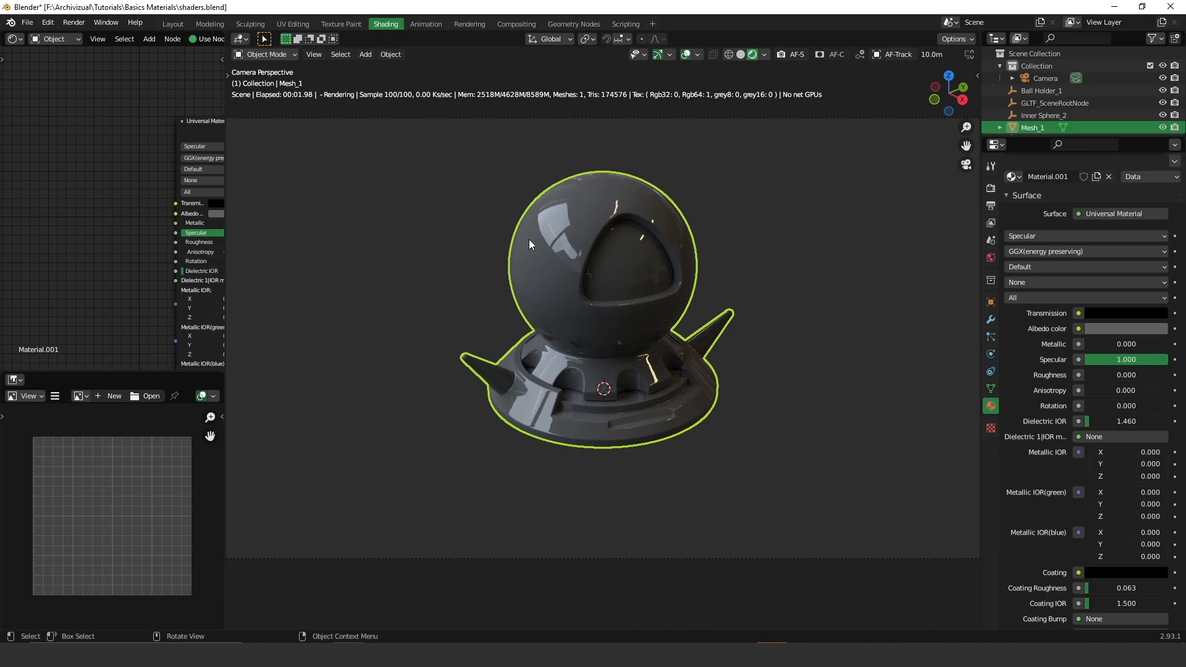
- Compare higher Dielectric IOR values, settle on 2.235, and bring the IOR reference list back up
left_click_drag(1092, 425, 1148, 425)
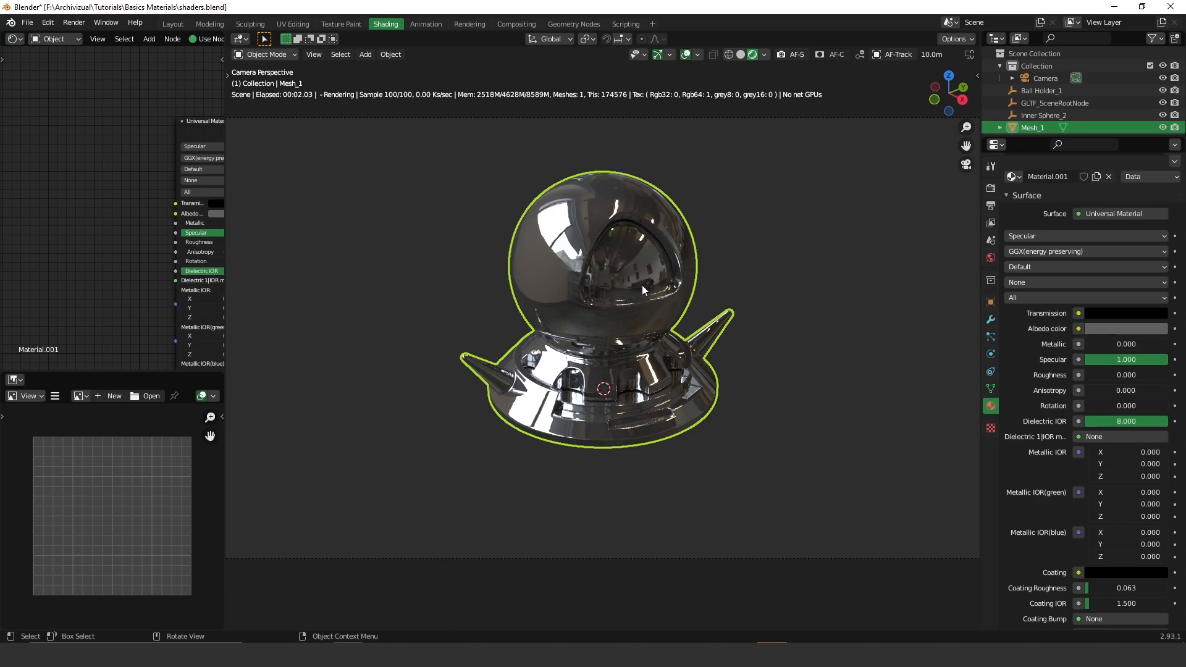
mouse_move(1121, 424)
left_mouse_down()
mouse_move(1149, 424)
mouse_move(1135, 424)
left_mouse_up()
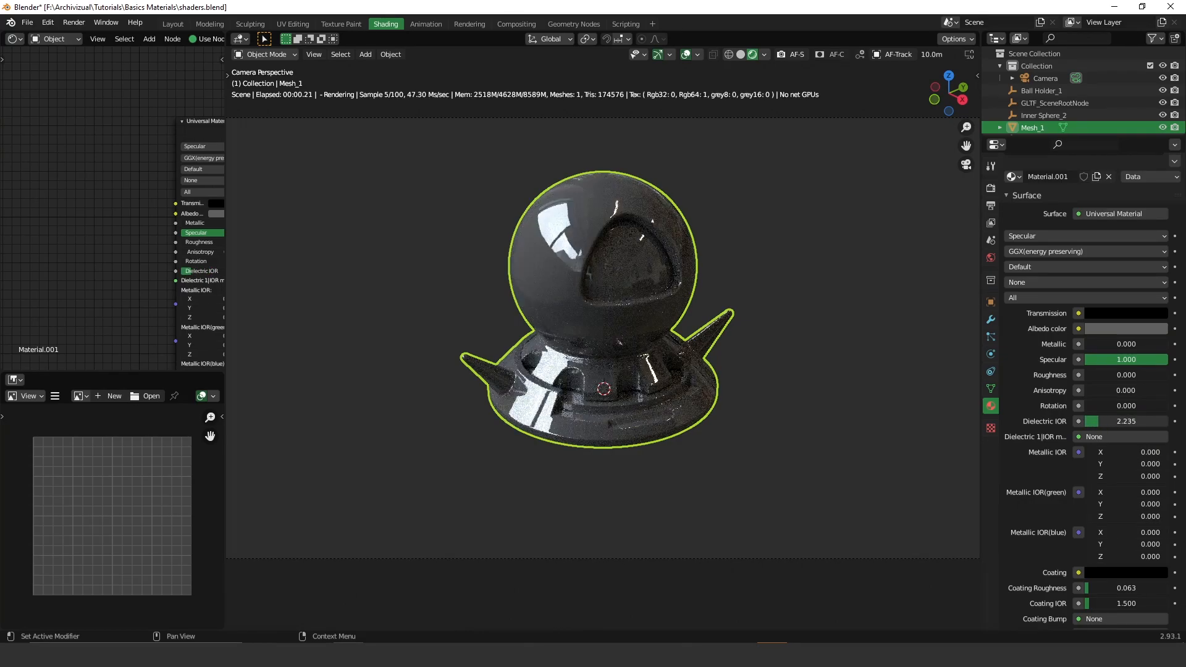
scroll(1121, 423, "down", 1)
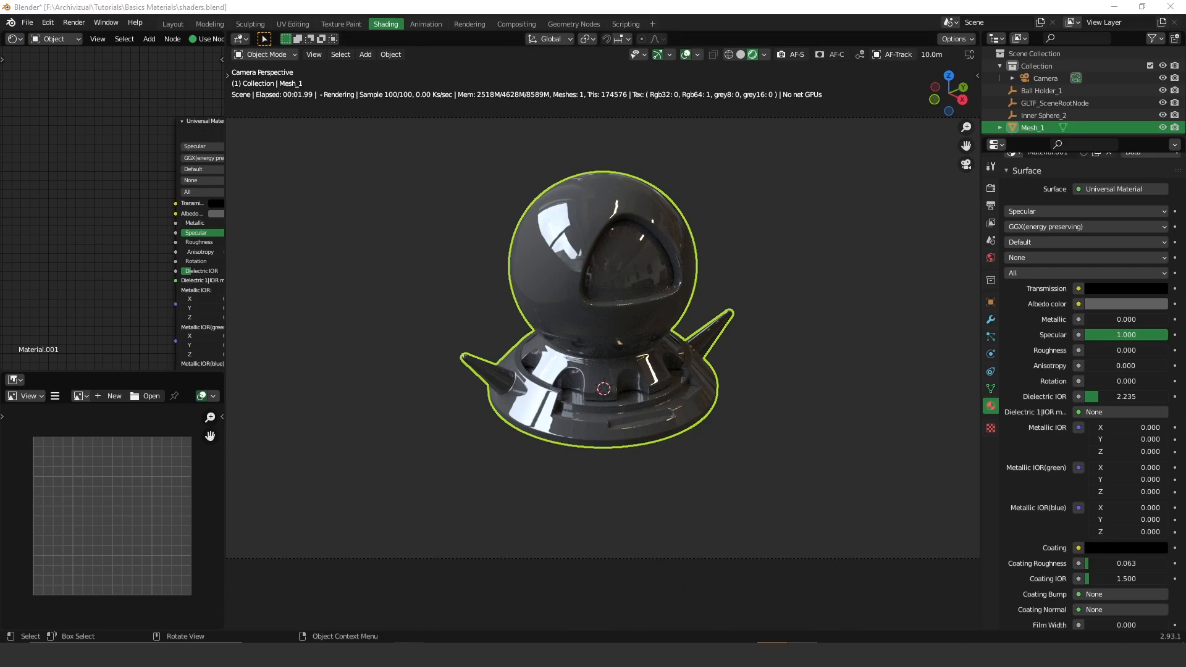
left_click(542, 623)
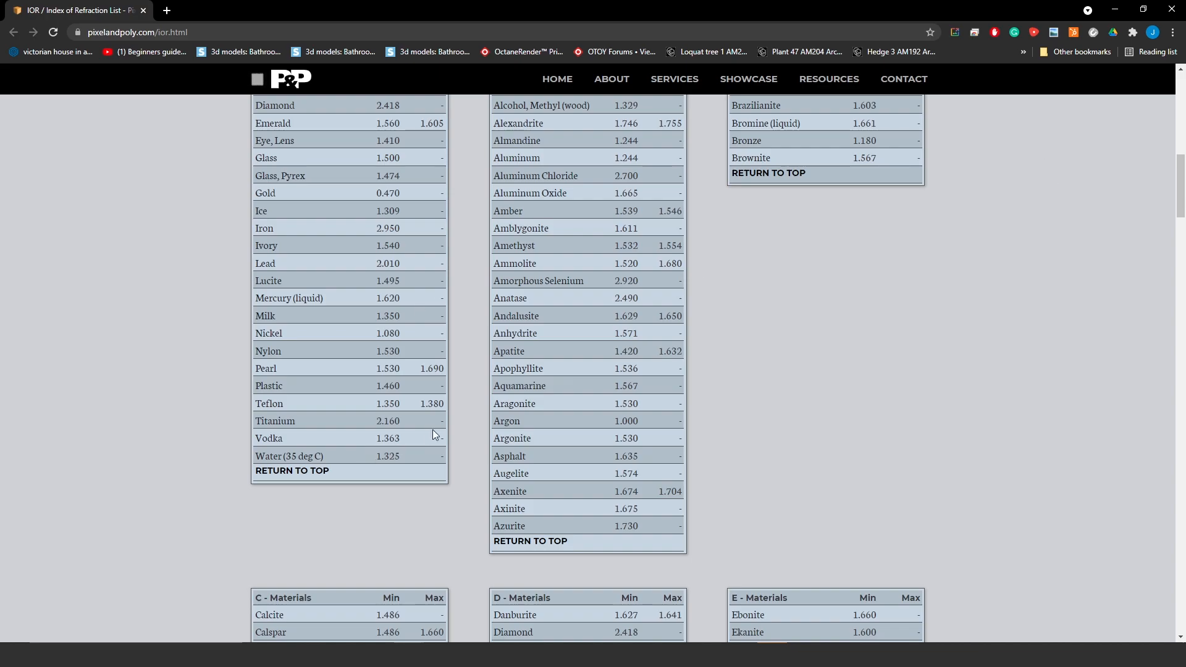
- Scroll through the IOR material tables, then minimize Chrome to return to Blender
scroll(406, 380, "up", 4)
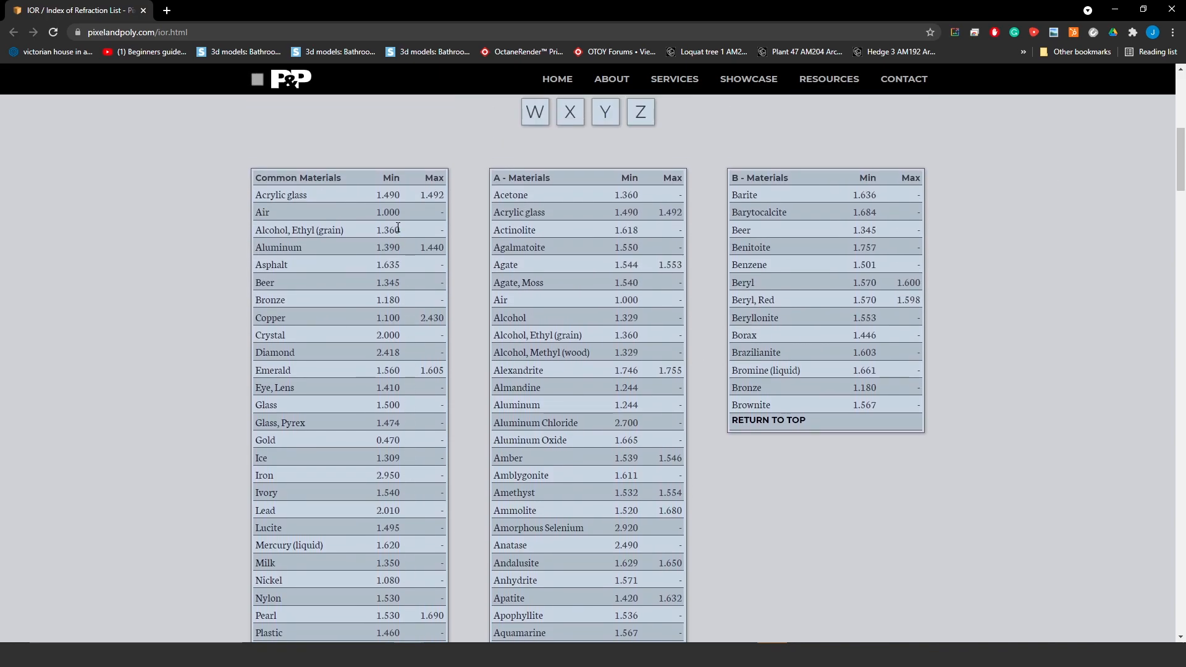
scroll(398, 228, "down", 8)
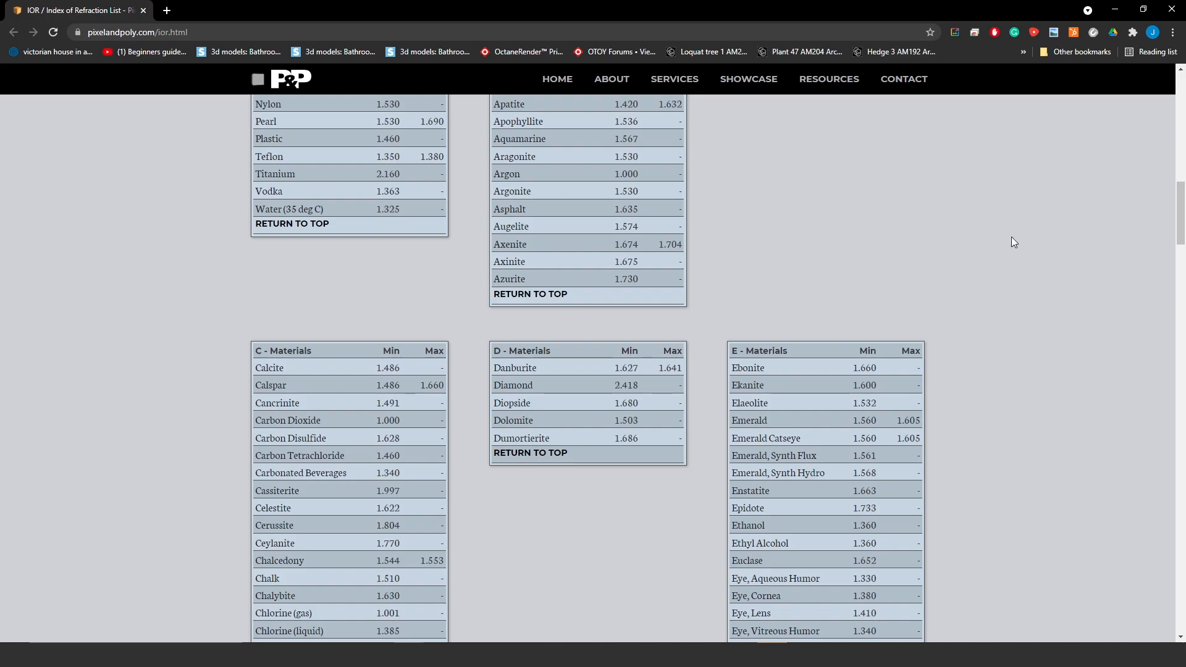
left_click(1119, 9)
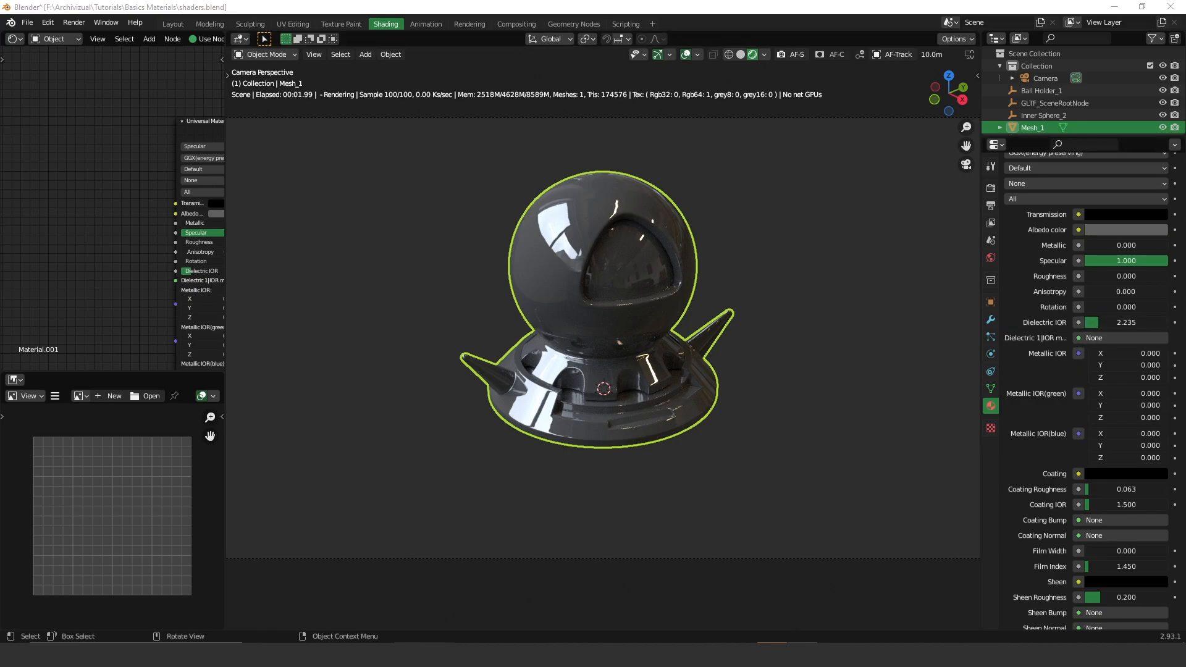
left_click(915, 520)
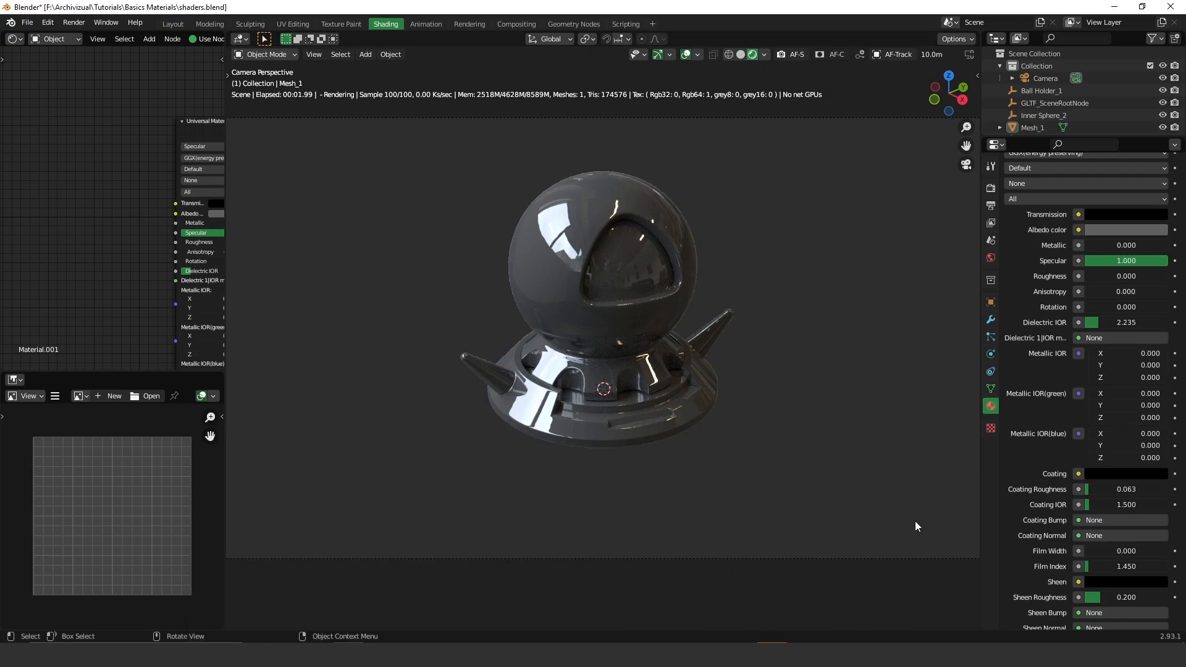